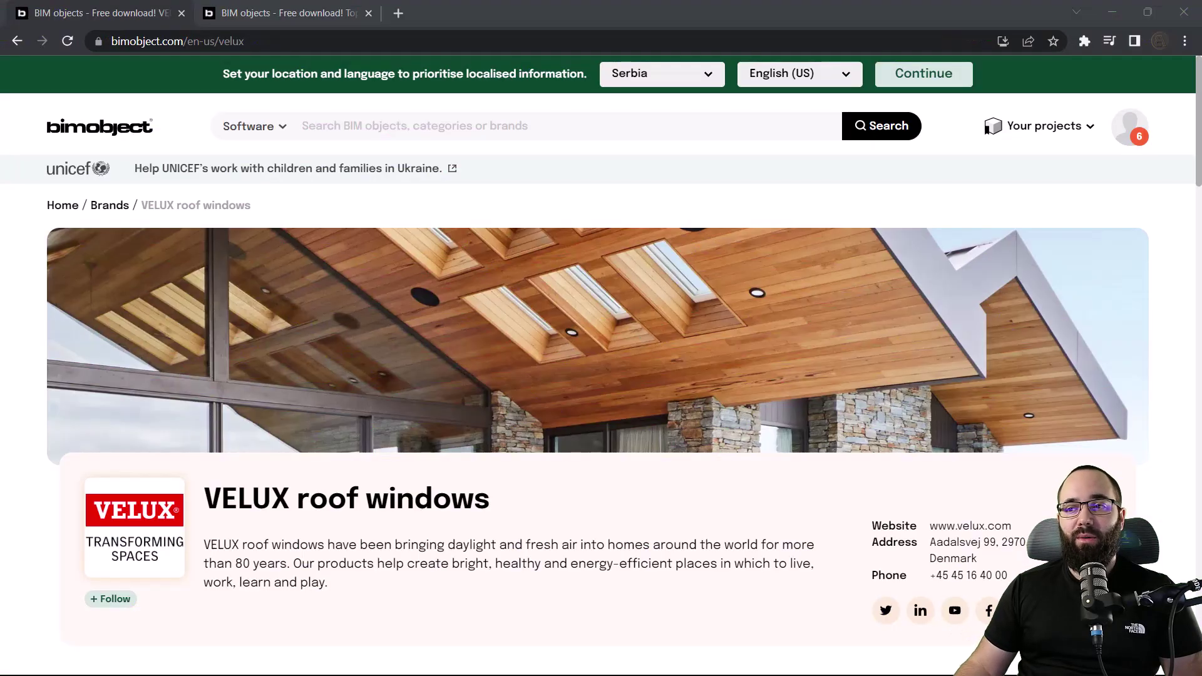
# Step: Scroll the VELUX brand page and open the search listing of all 56 VELUX products
pyautogui.click(535, 207)
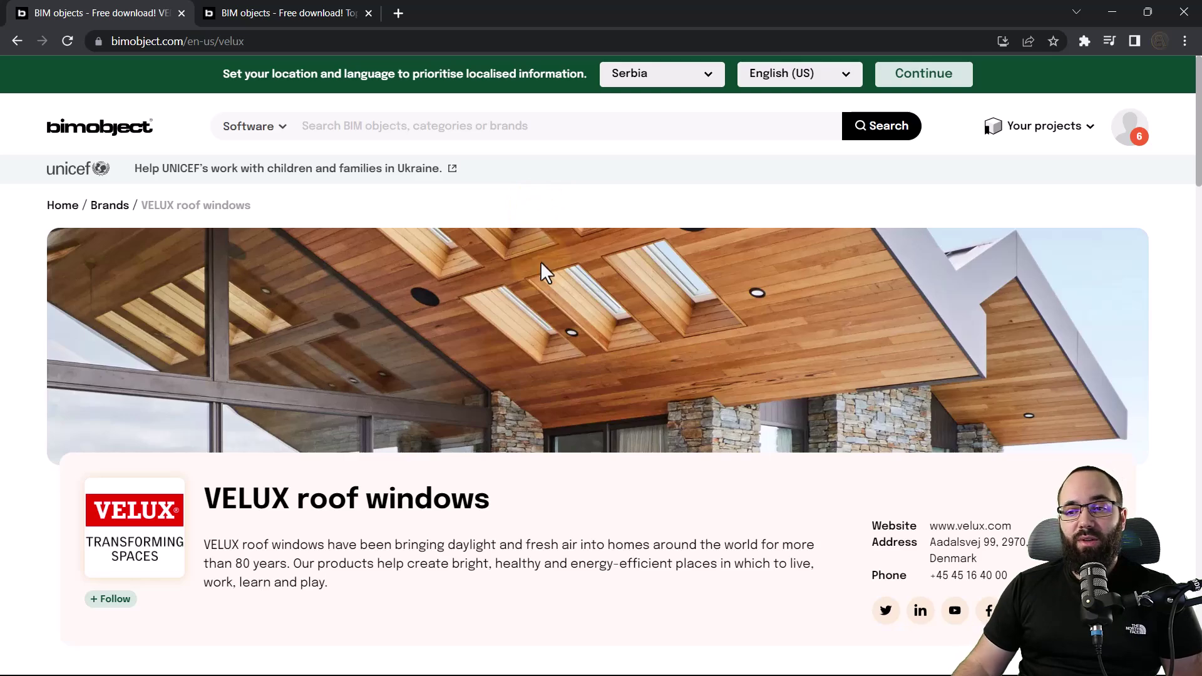
pyautogui.scroll(-15, 542, 281)
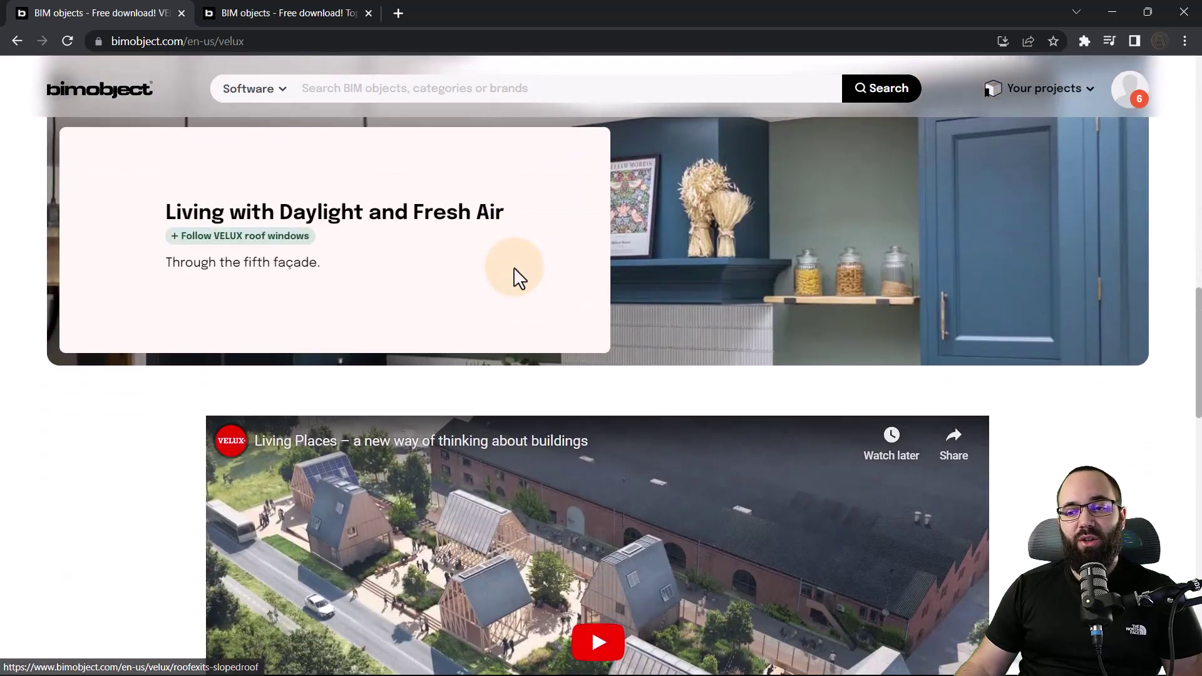
pyautogui.scroll(-5, 514, 269)
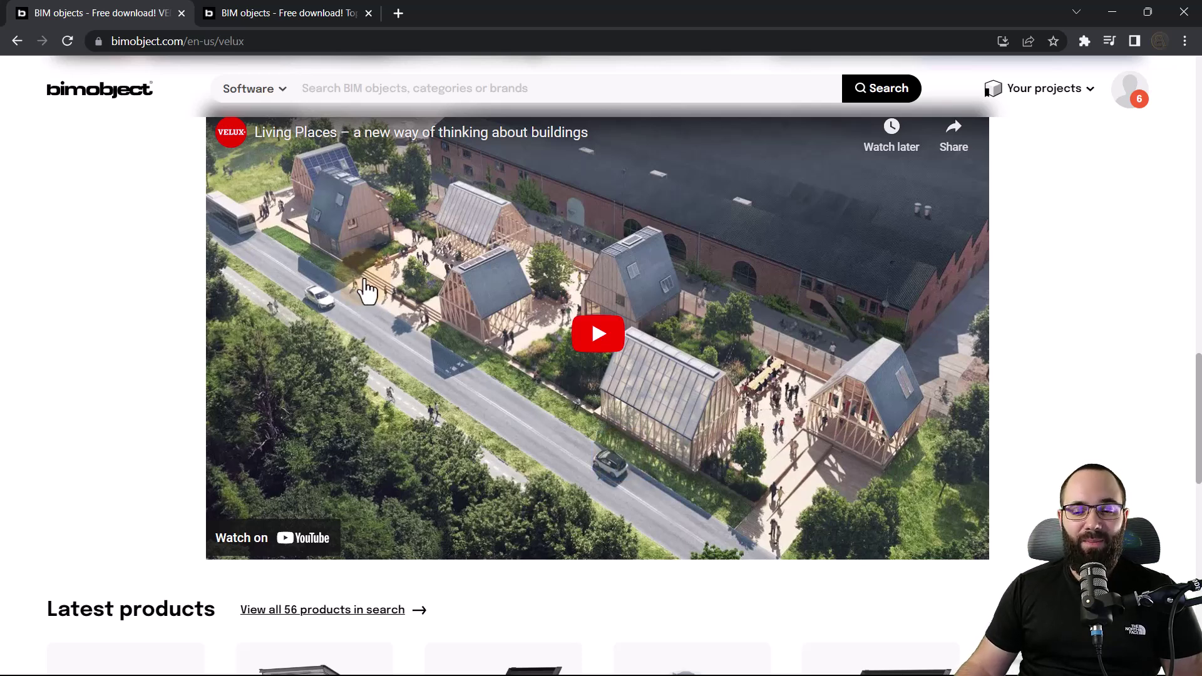
pyautogui.scroll(-6, 371, 288)
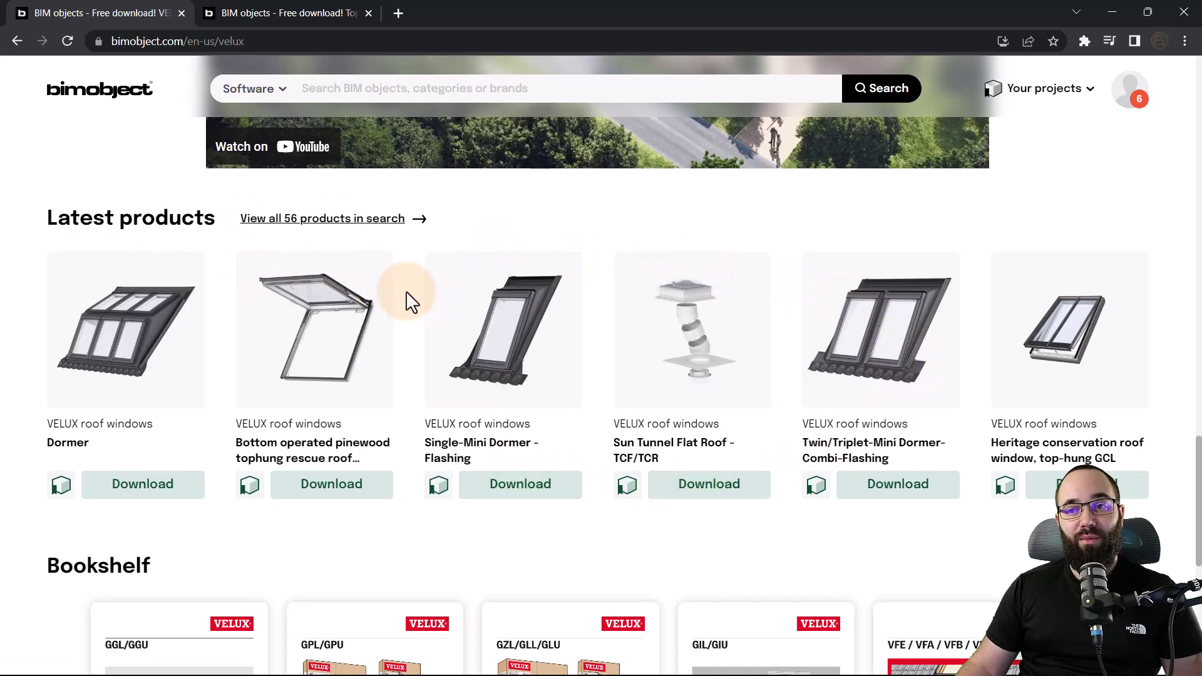
pyautogui.click(295, 220)
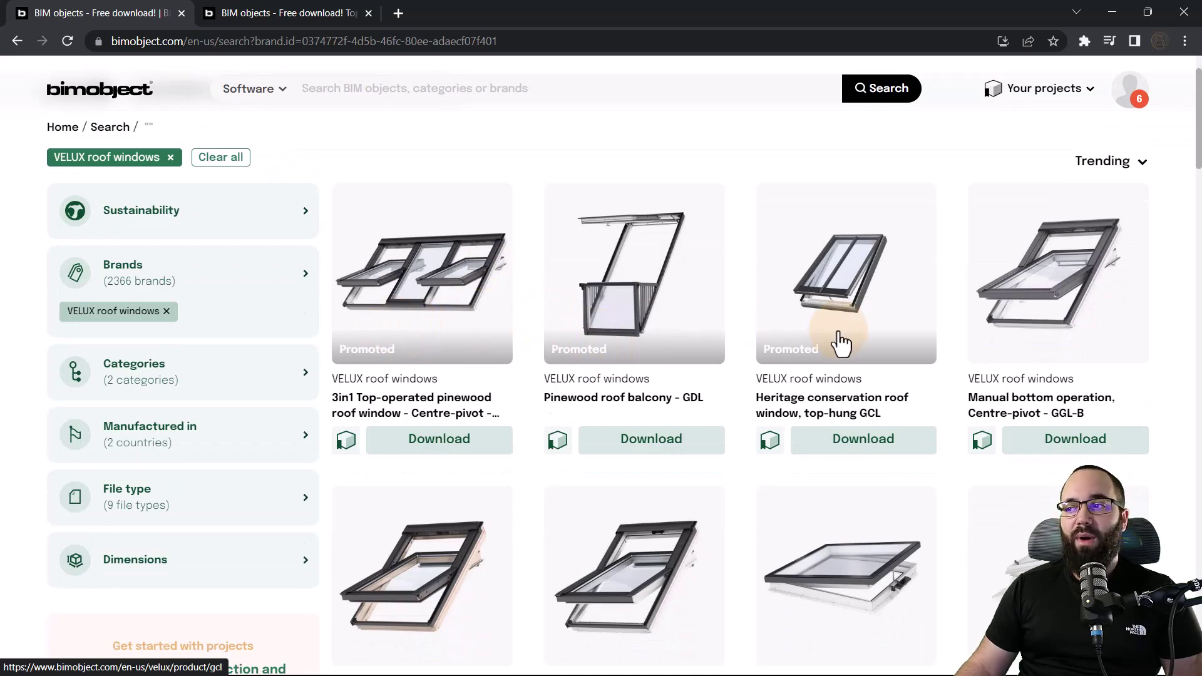
# Step: Browse the VELUX search results, then switch to the GGL Centre-pivot pinewood product page
pyautogui.scroll(-8, 867, 416)
pyautogui.scroll(-14, 663, 425)
pyautogui.scroll(-10, 538, 373)
pyautogui.scroll(-4, 623, 448)
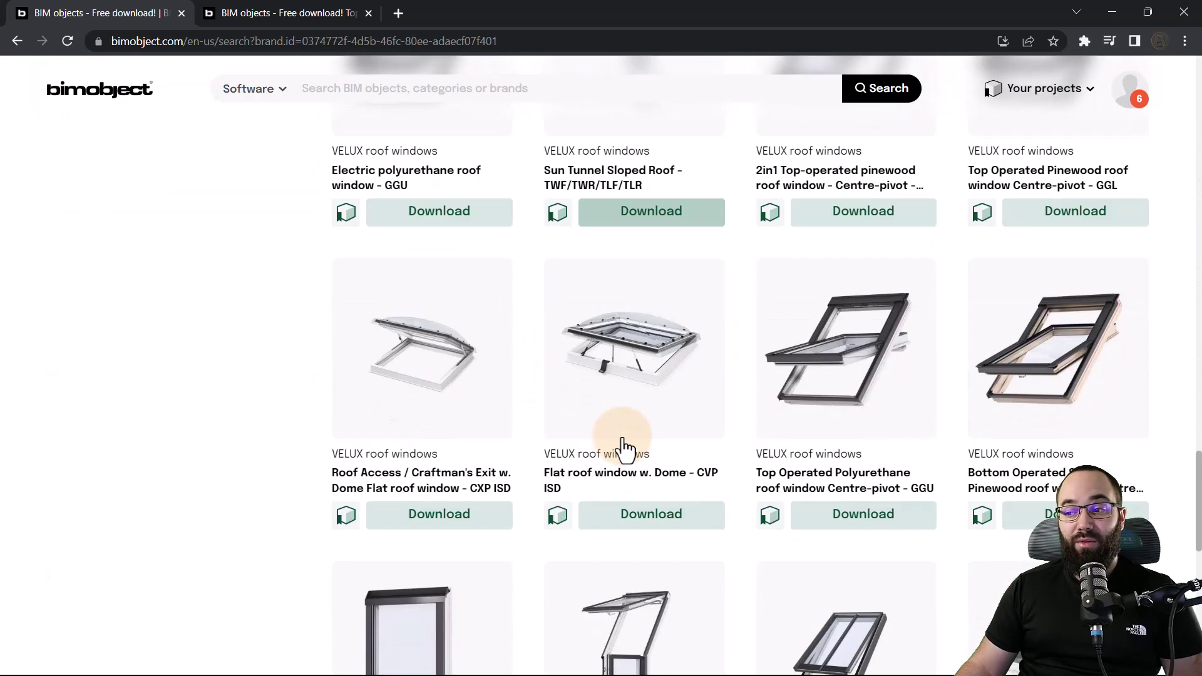
pyautogui.scroll(20, 623, 448)
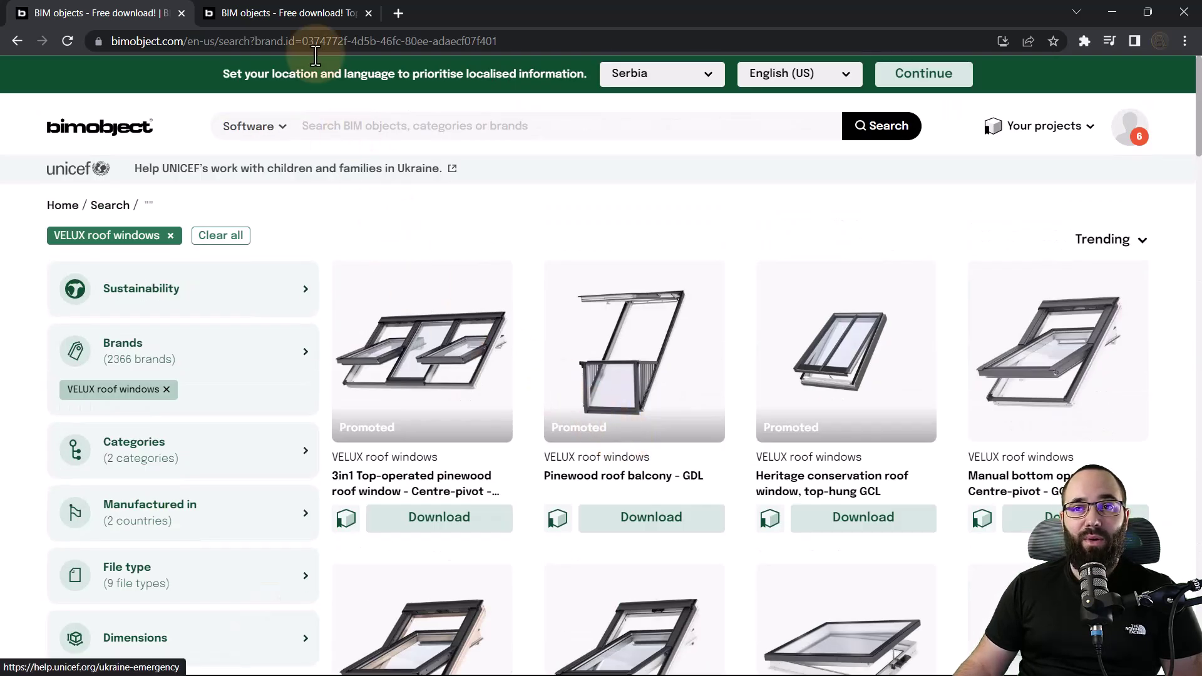
pyautogui.click(291, 13)
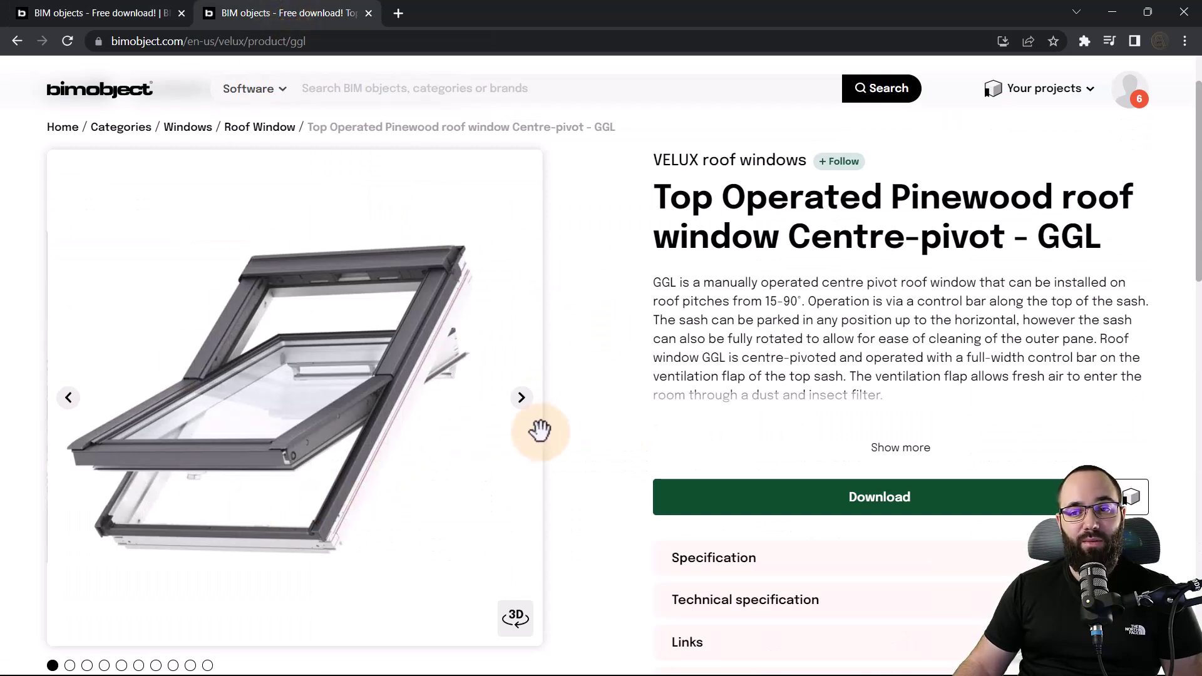
# Step: Download only the GGL Revit .rfa family and its Revit Family Type Catalog .txt
pyautogui.click(914, 500)
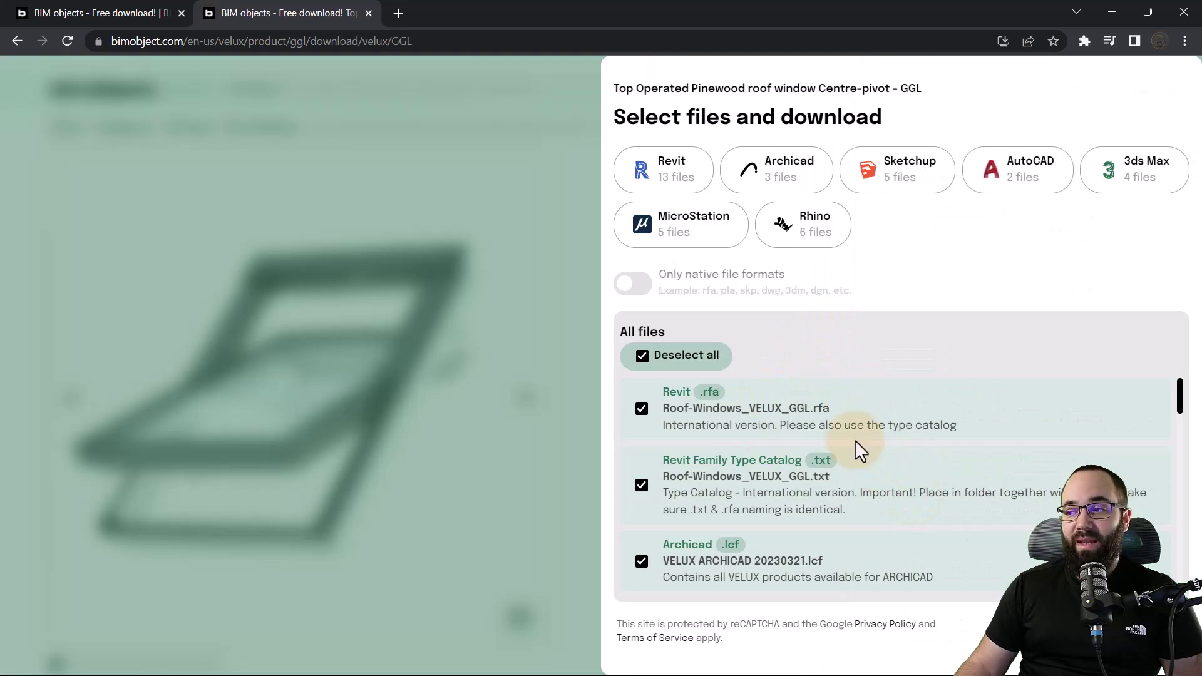
pyautogui.scroll(-1, 790, 451)
pyautogui.scroll(-4, 783, 454)
pyautogui.scroll(4, 776, 451)
pyautogui.click(689, 356)
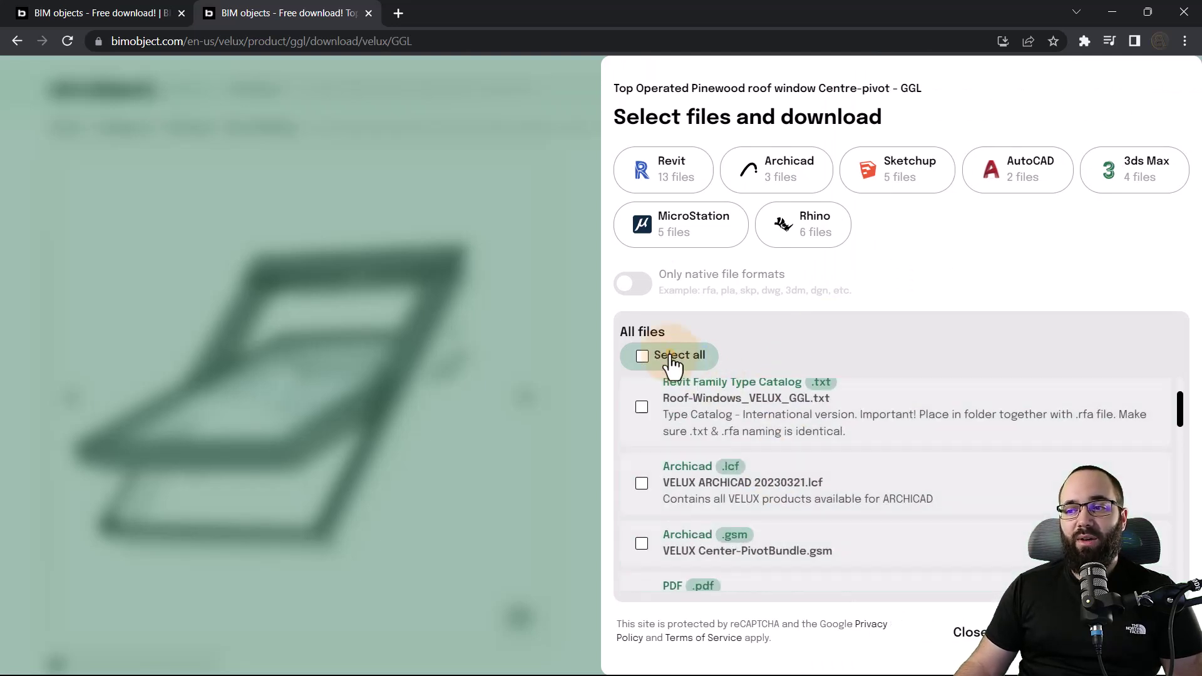
pyautogui.scroll(1, 742, 460)
pyautogui.click(642, 409)
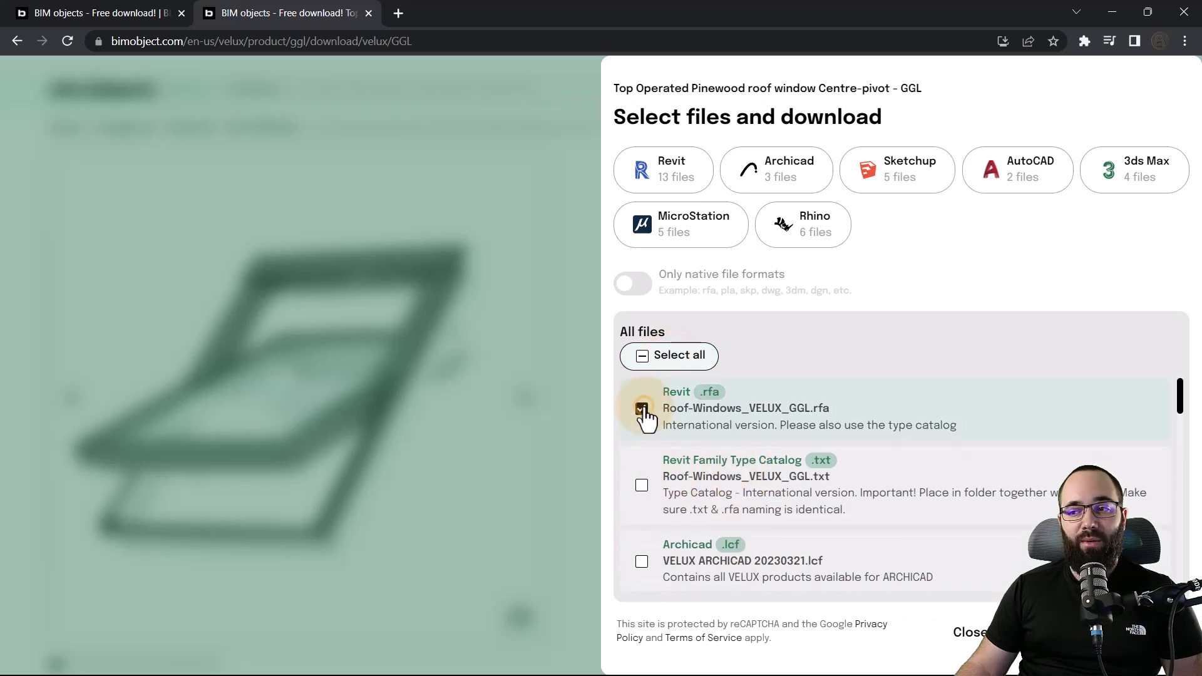
pyautogui.click(645, 485)
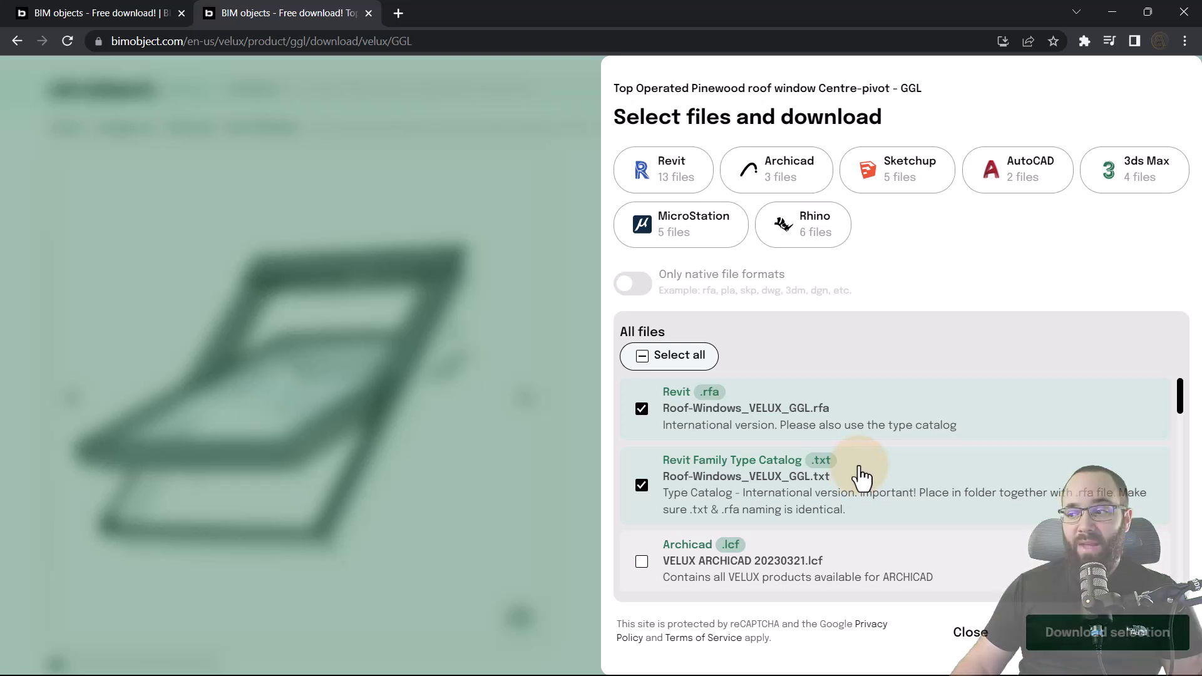
pyautogui.click(1089, 645)
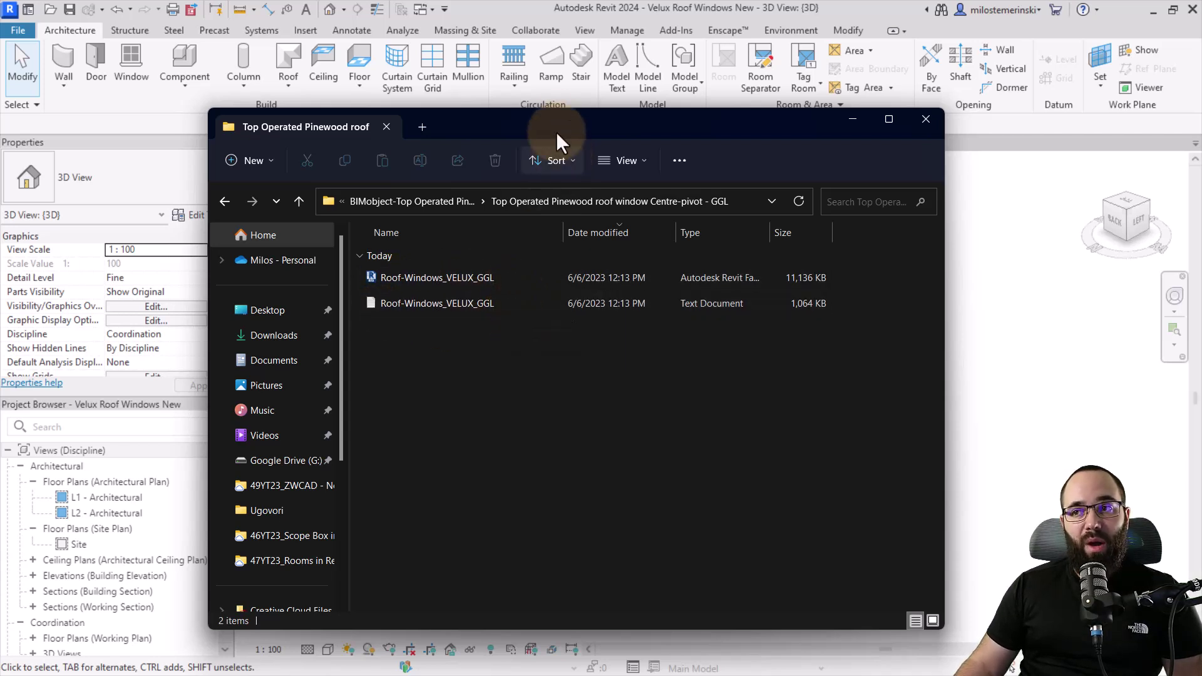
# Step: Move aside and minimize the extracted-files folder window to uncover the Revit model
pyautogui.moveTo(555, 122); pyautogui.dragTo(730, 126)
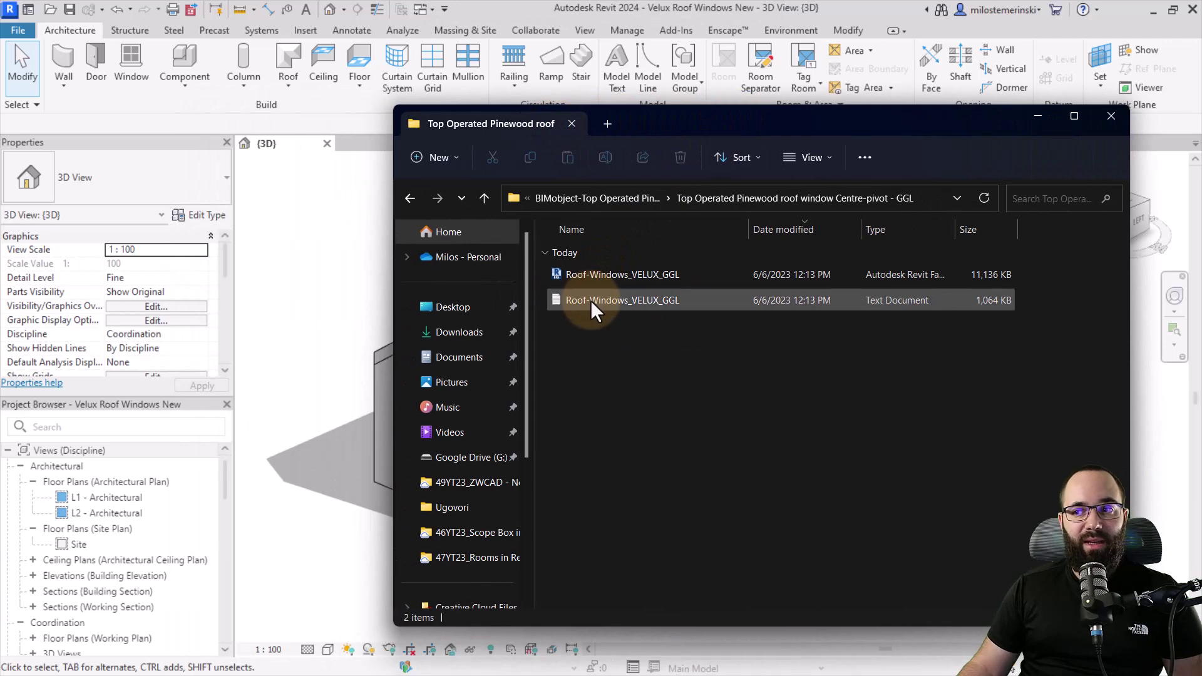
pyautogui.press('super+Down')
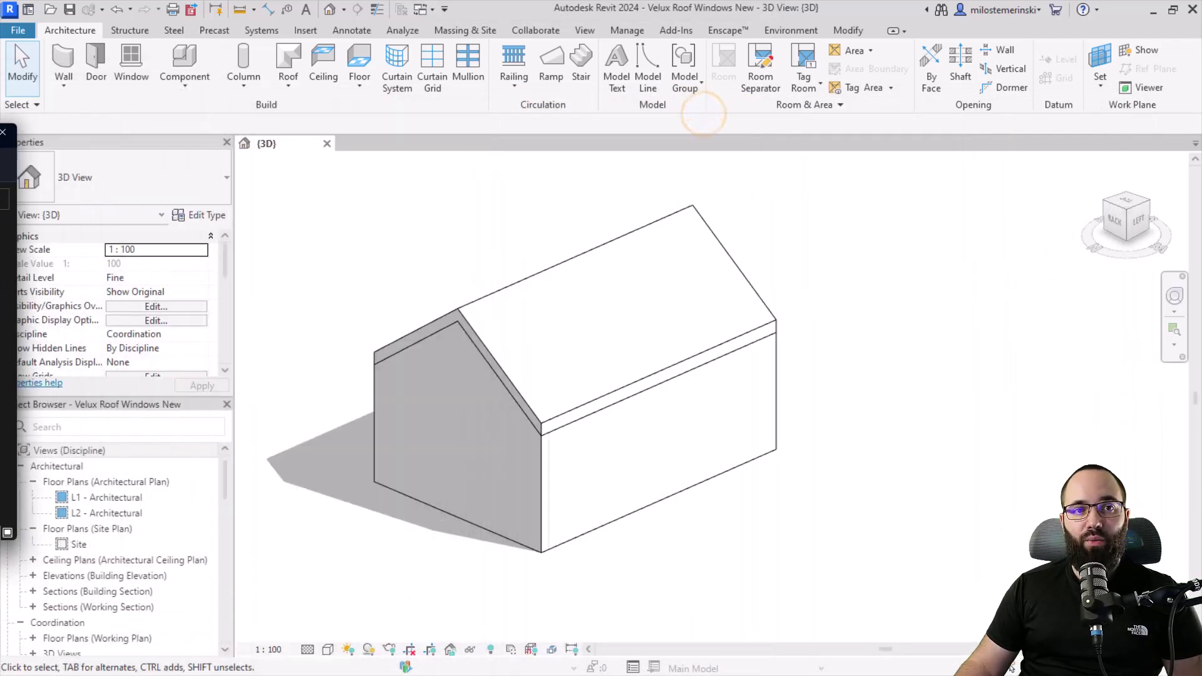
pyautogui.hotkey('alt', 'Tab')
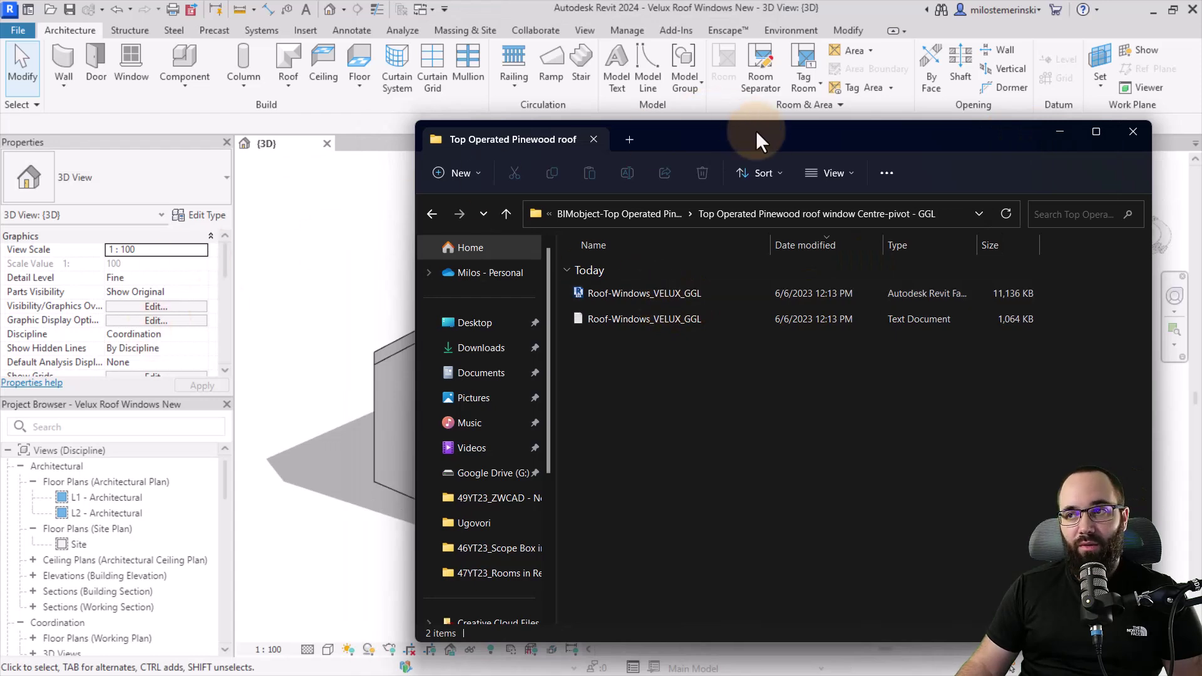
pyautogui.press('super+Down')
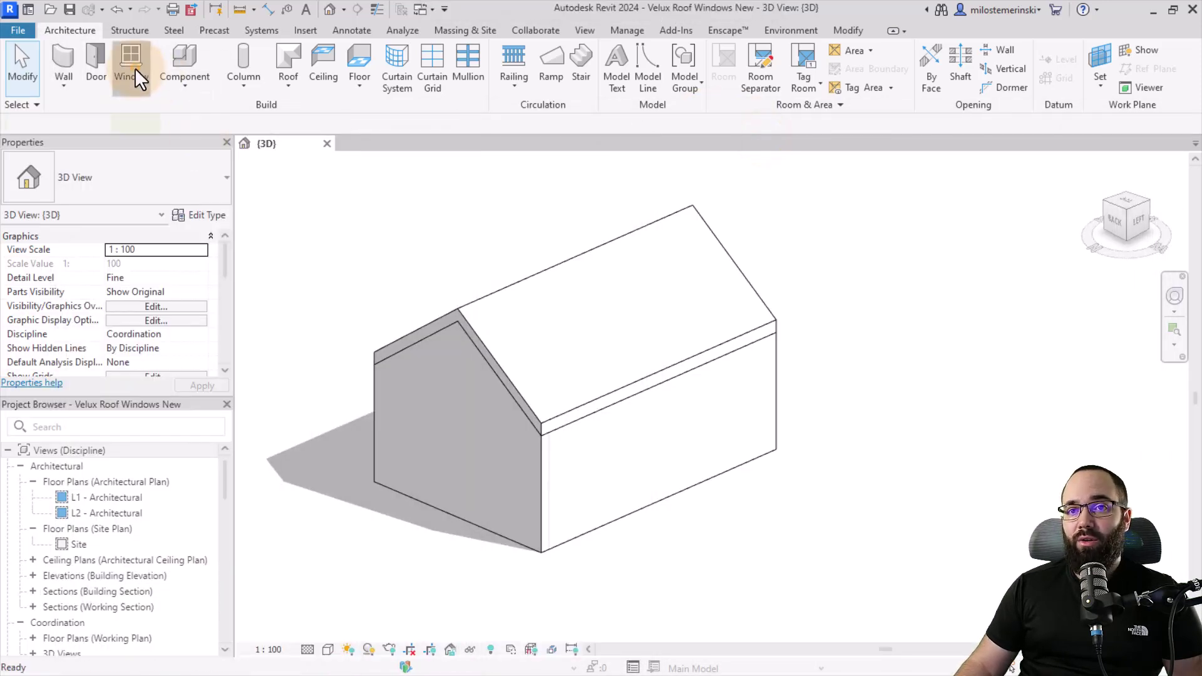
# Step: Load the Roof-Windows_VELUX_GGL.rfa family through the Architecture Window tool's Load Family
pyautogui.click(134, 68)
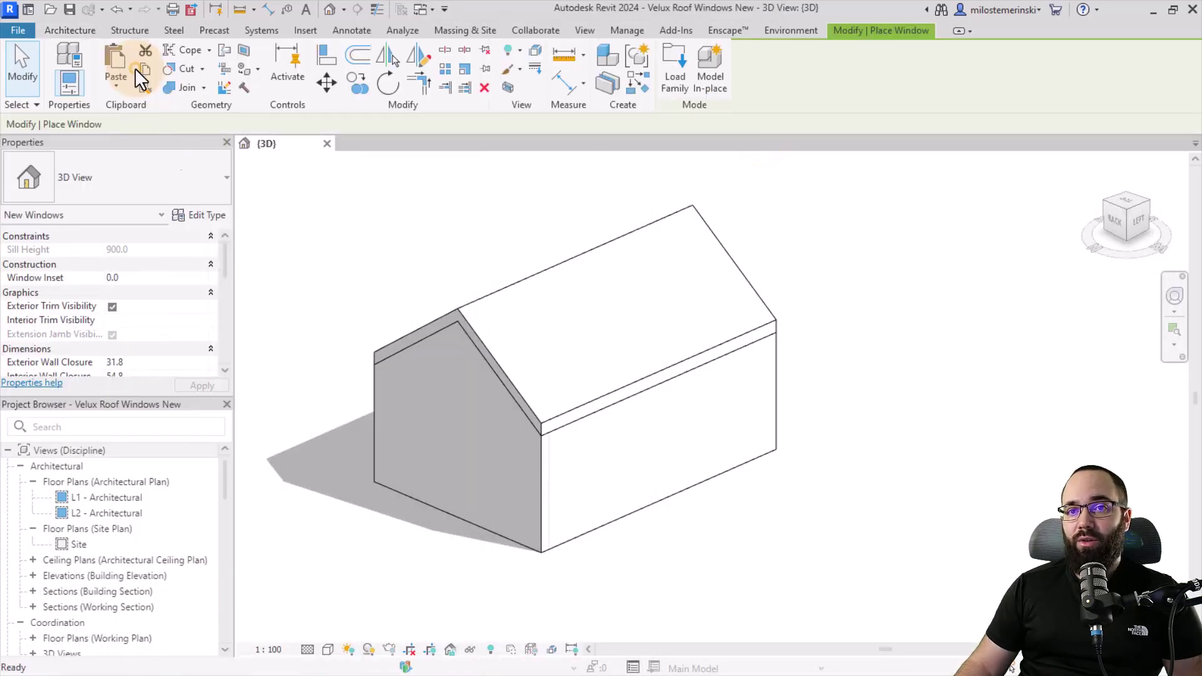
pyautogui.click(678, 85)
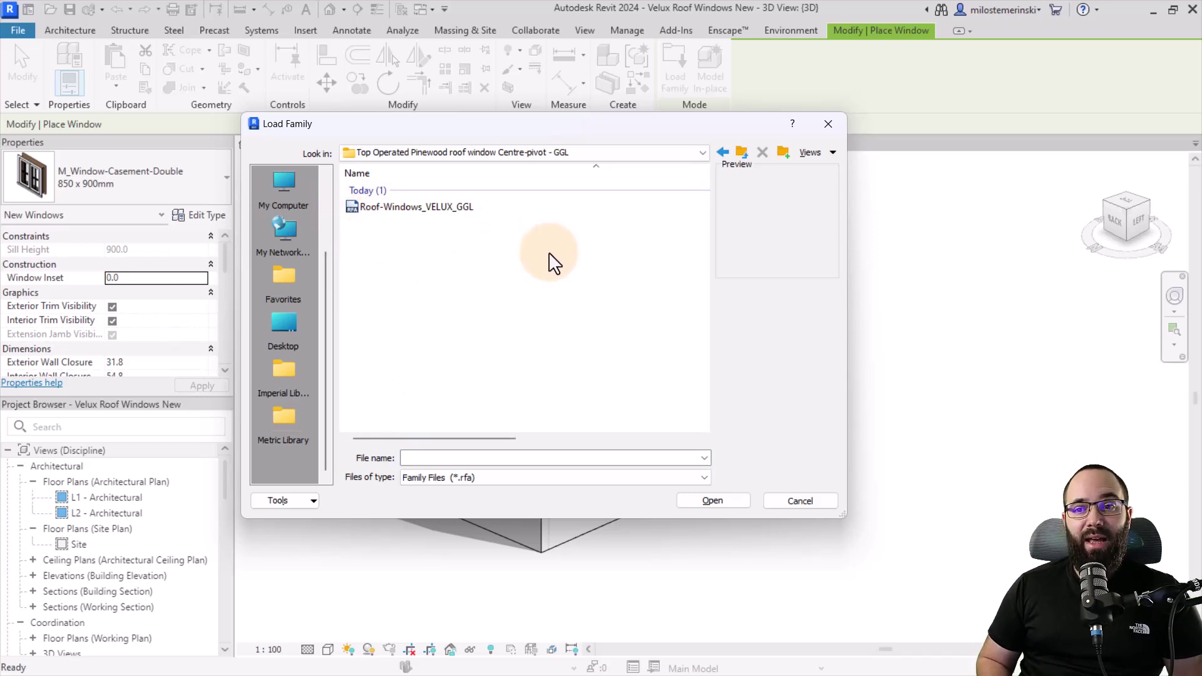
pyautogui.click(415, 208)
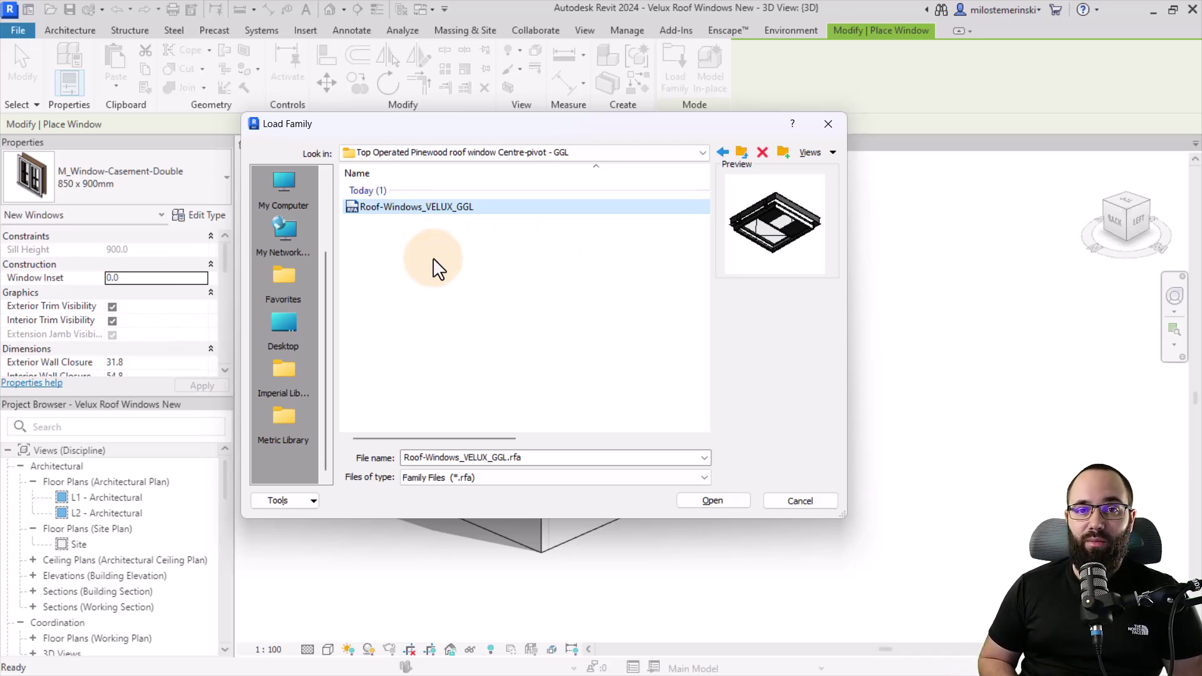
pyautogui.click(711, 501)
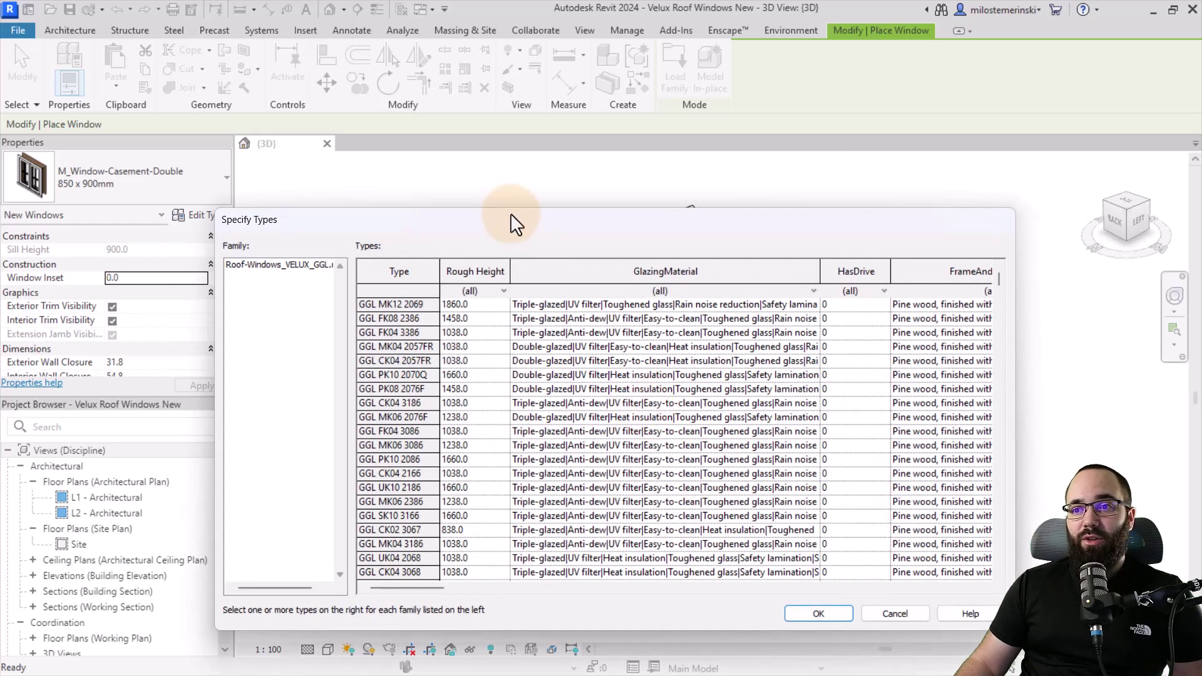
# Step: Move and enlarge the Specify Types dialog, scroll the GGL type rows, and scroll right to Height
pyautogui.moveTo(506, 222); pyautogui.dragTo(394, 119)
pyautogui.moveTo(894, 525); pyautogui.dragTo(1087, 543)
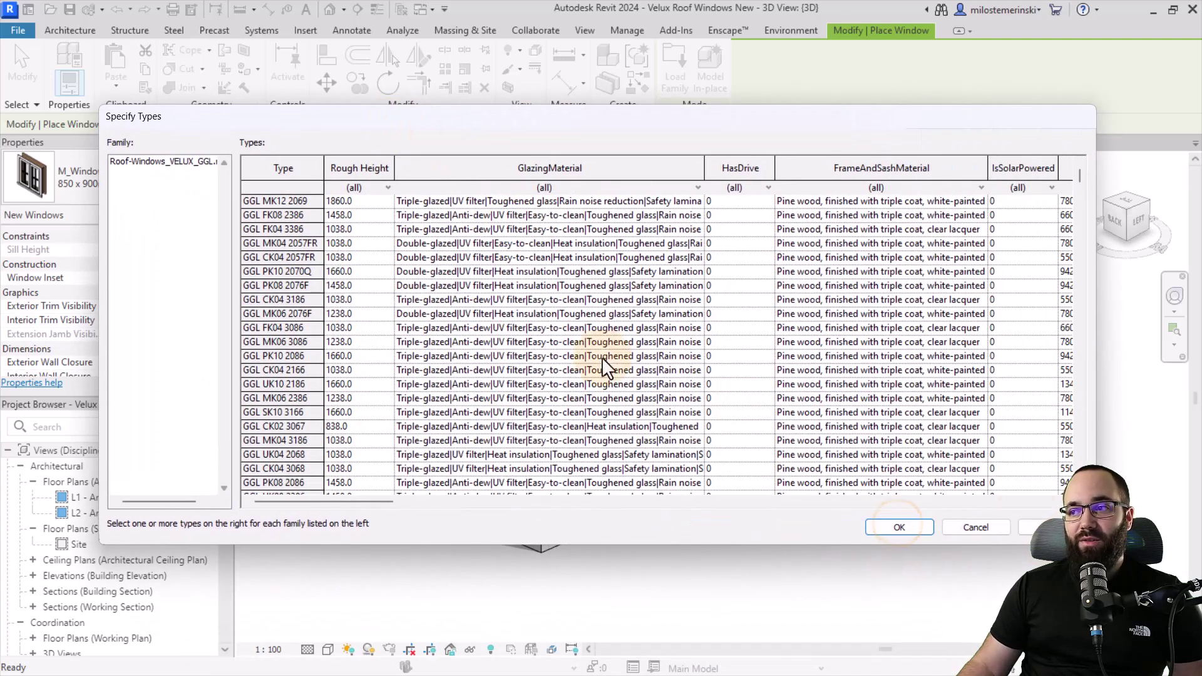
pyautogui.scroll(-2, 449, 316)
pyautogui.scroll(-8, 449, 317)
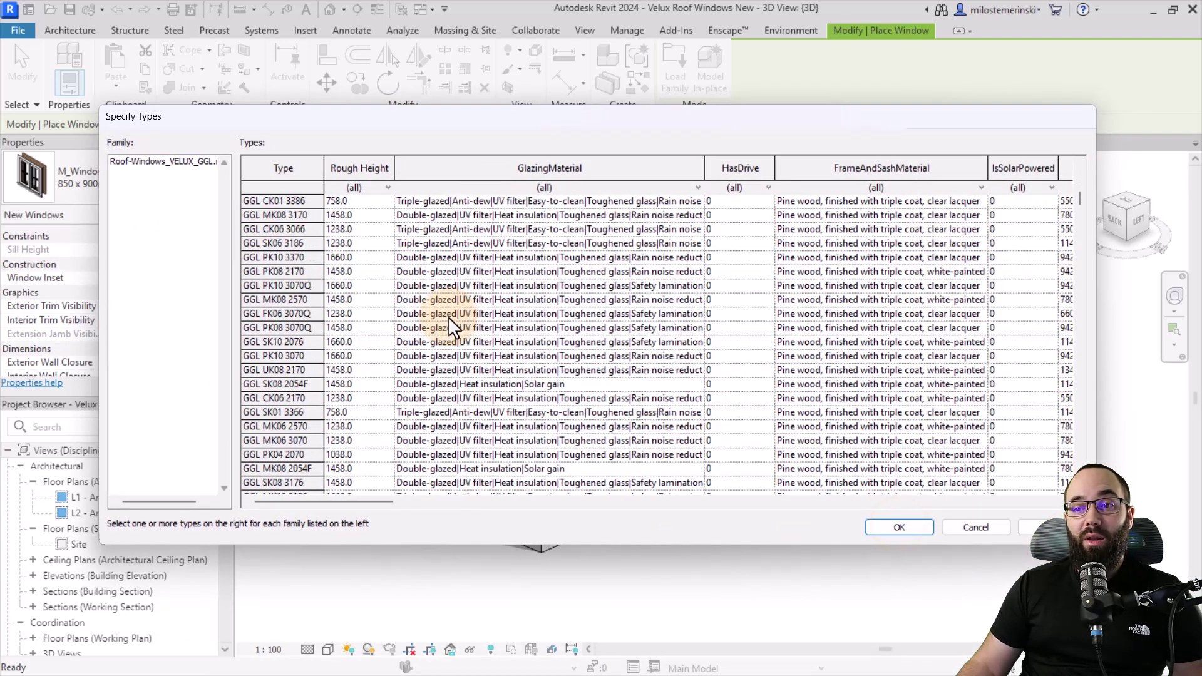
pyautogui.scroll(-8, 448, 316)
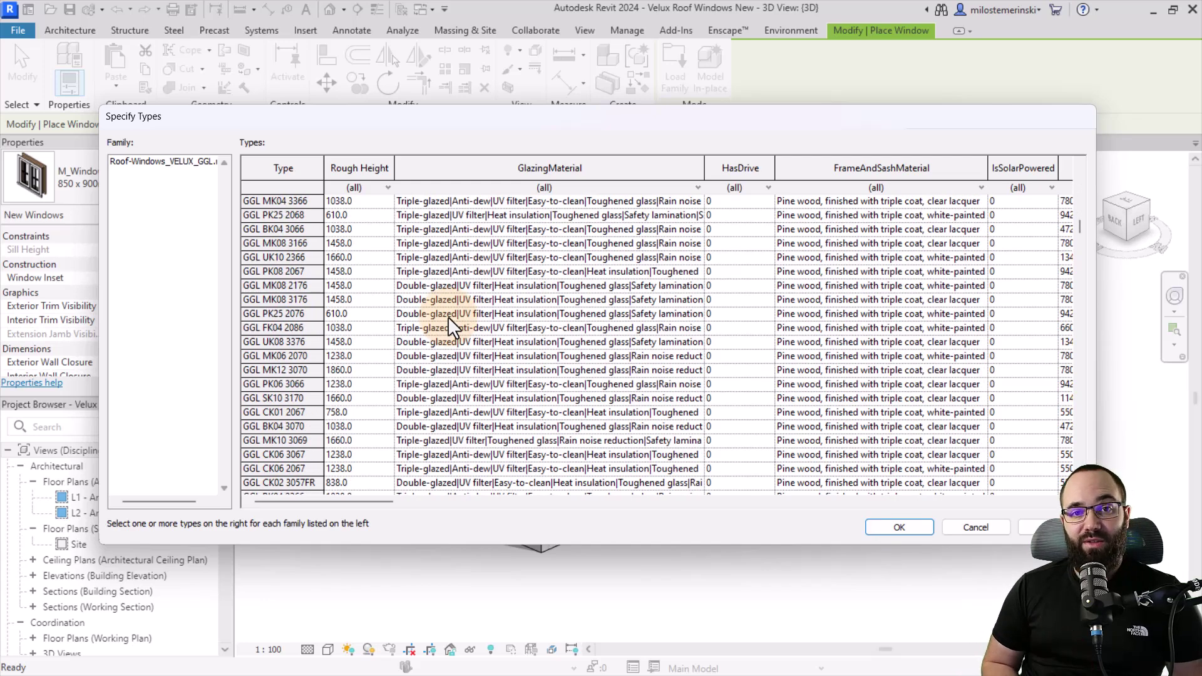
pyautogui.scroll(8, 449, 317)
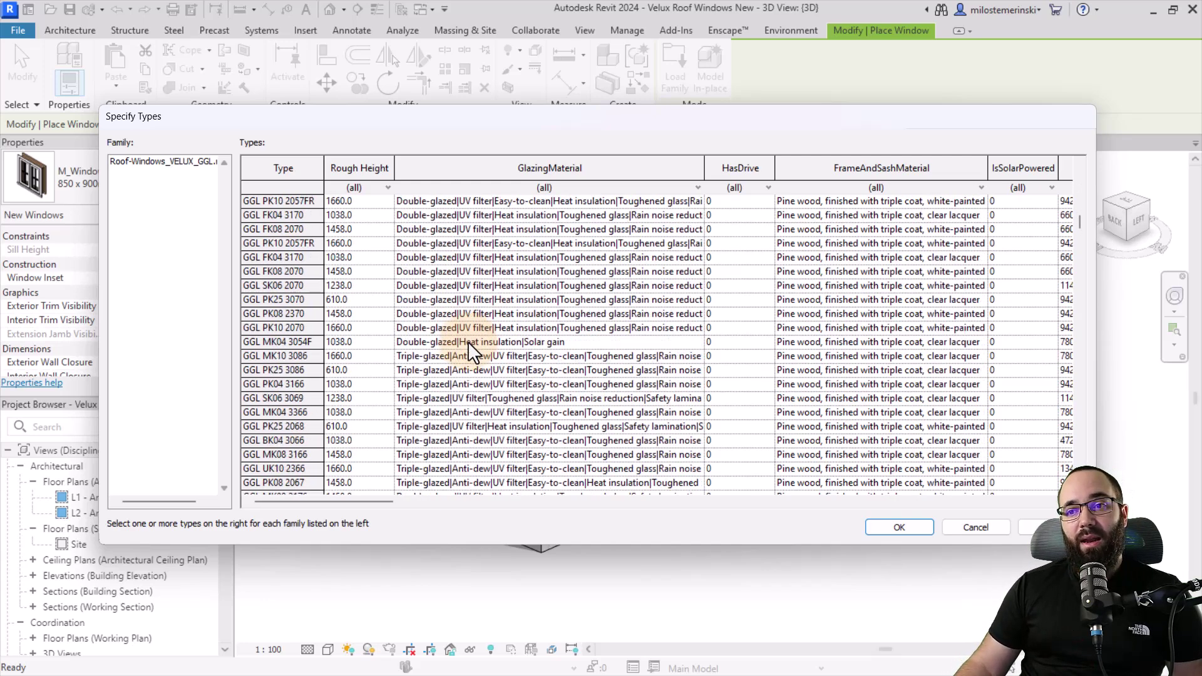
pyautogui.scroll(5, 455, 328)
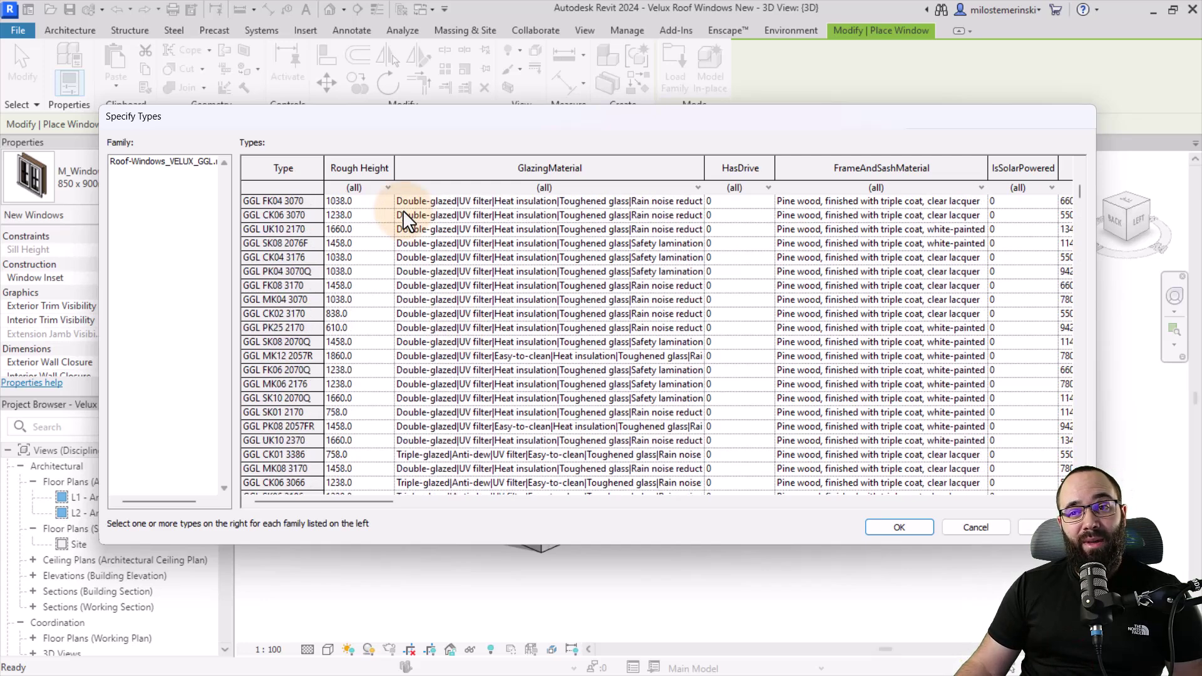
pyautogui.scroll(-5, 457, 268)
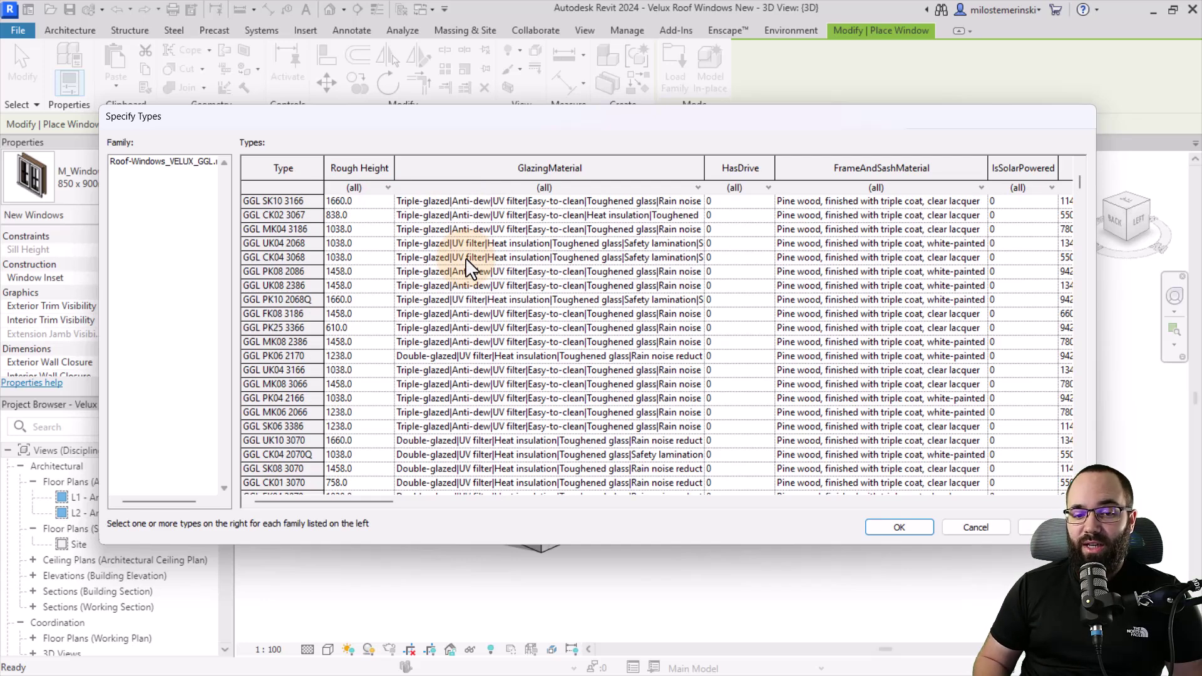
pyautogui.scroll(5, 465, 258)
pyautogui.moveTo(336, 504); pyautogui.dragTo(478, 501)
# Step: Filter the GGL types to Height 1178.0, Width 780.0 and dark grey aluminium exterior cover
pyautogui.click(863, 187)
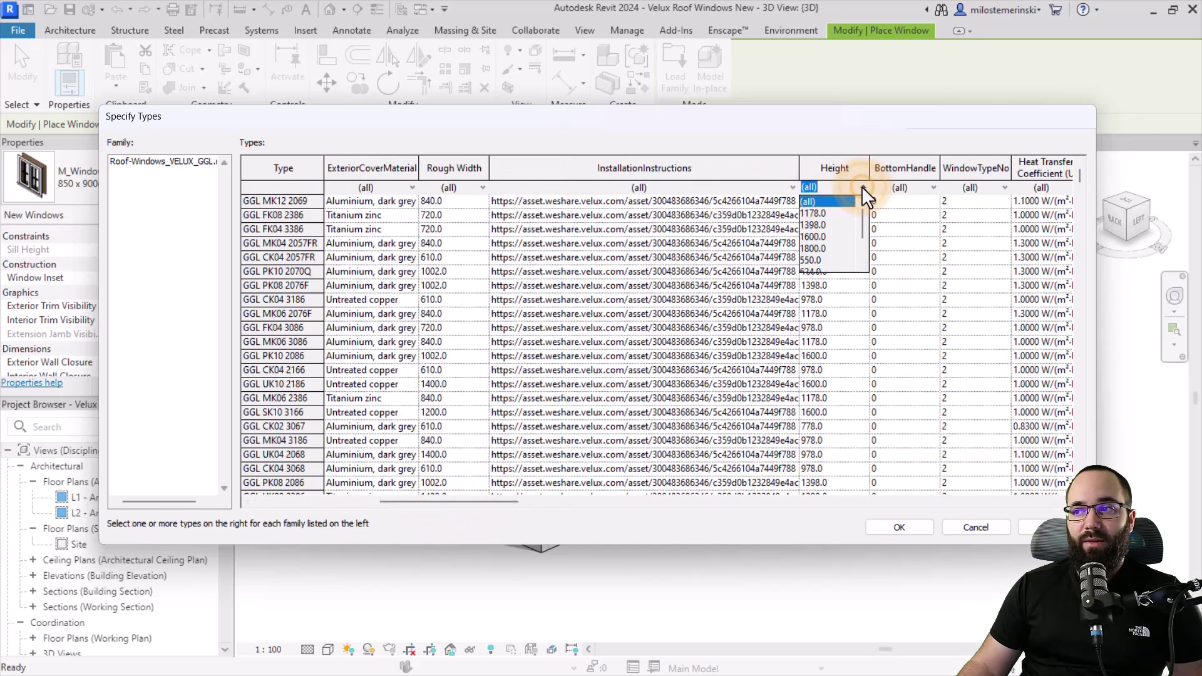
pyautogui.click(814, 215)
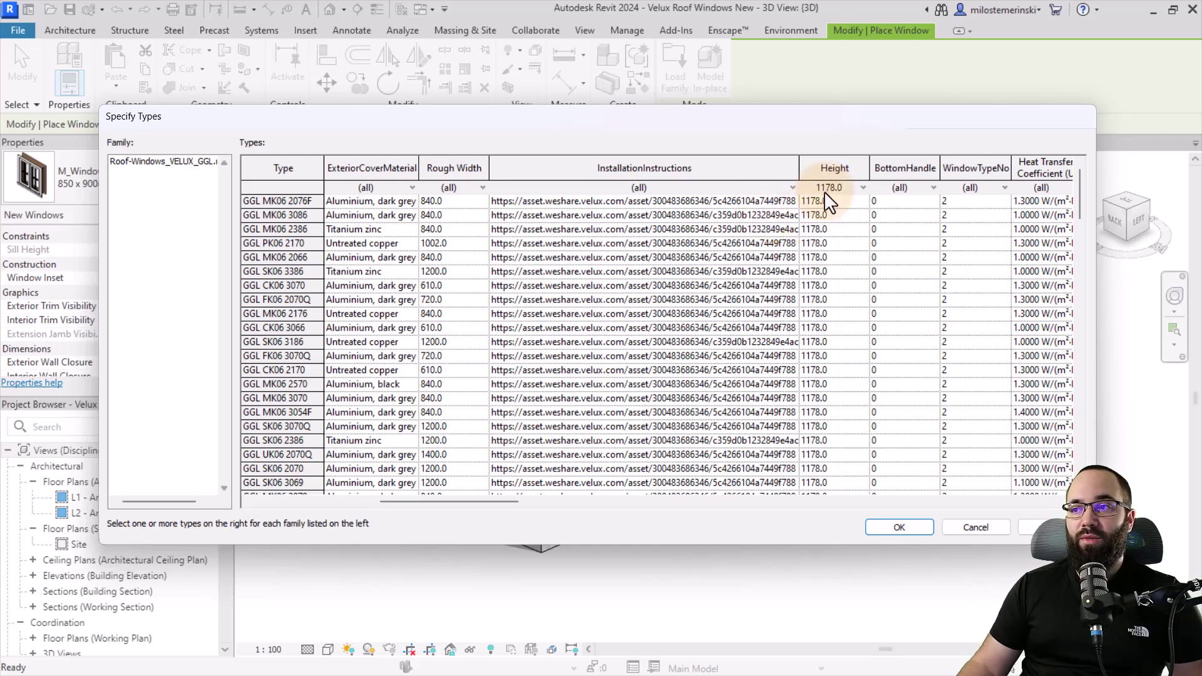
pyautogui.moveTo(478, 503); pyautogui.dragTo(415, 502)
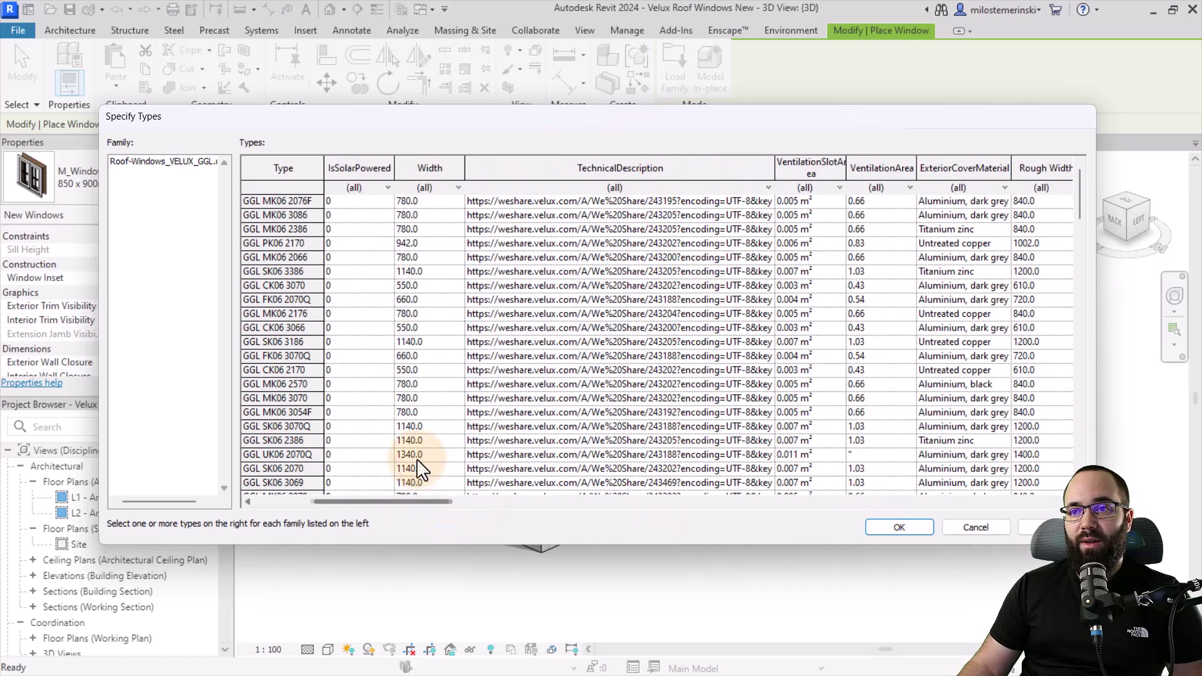
pyautogui.click(459, 187)
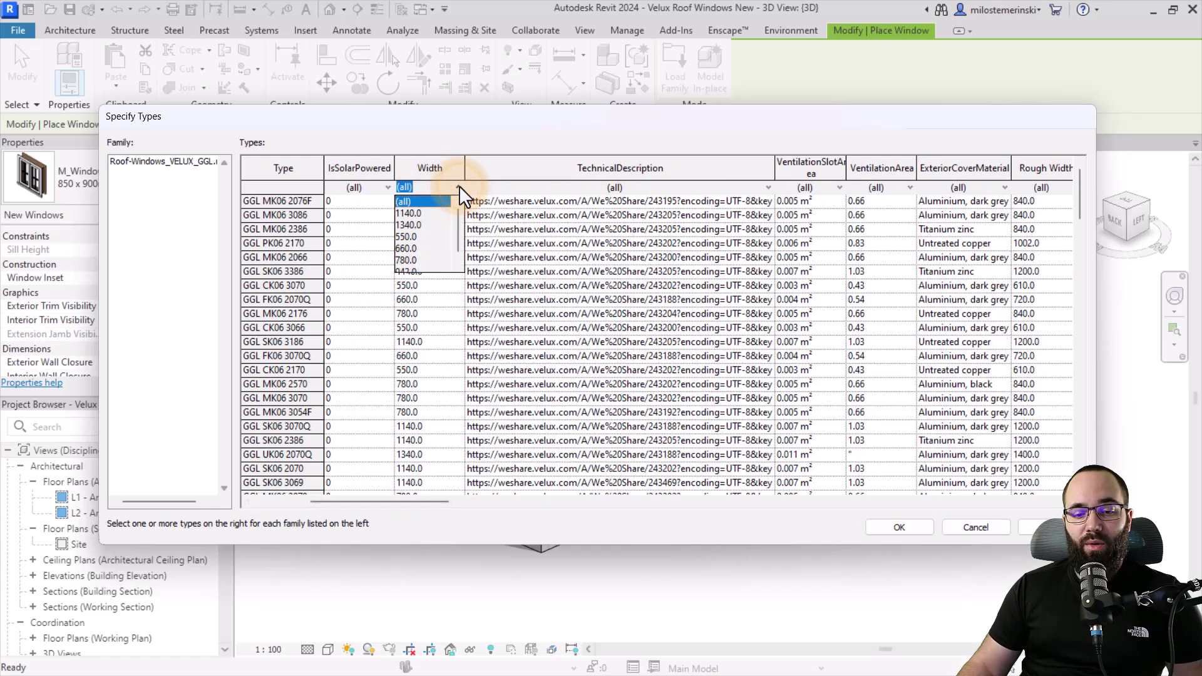
pyautogui.scroll(-1, 432, 217)
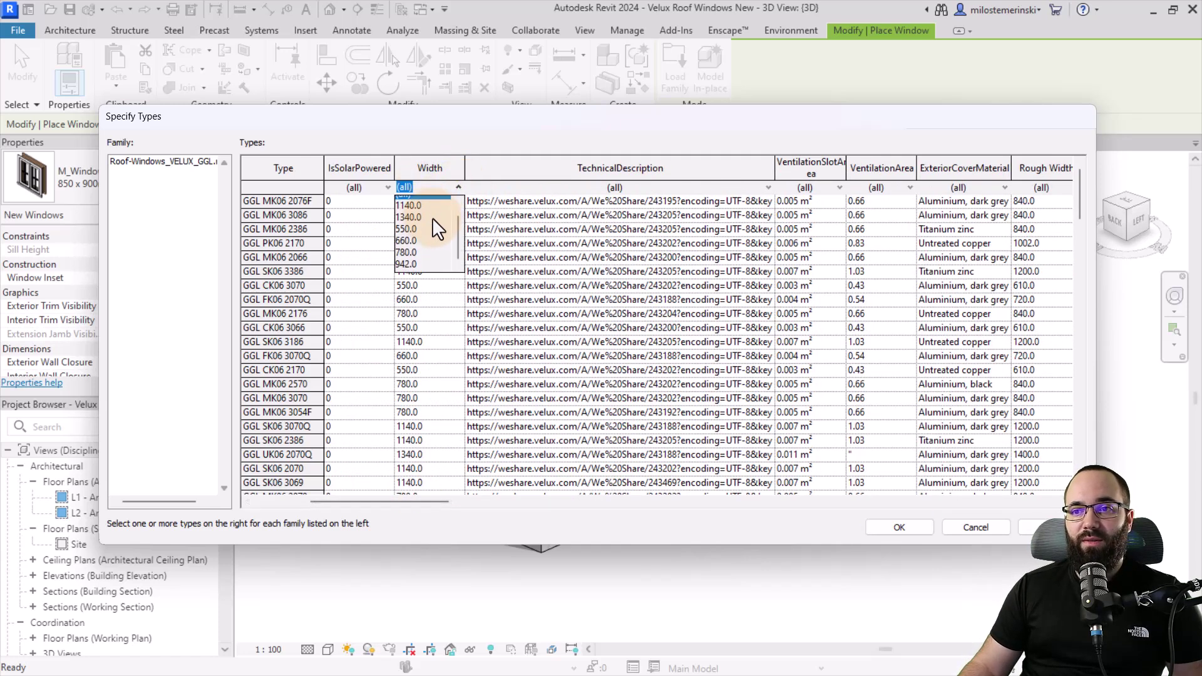
pyautogui.click(405, 249)
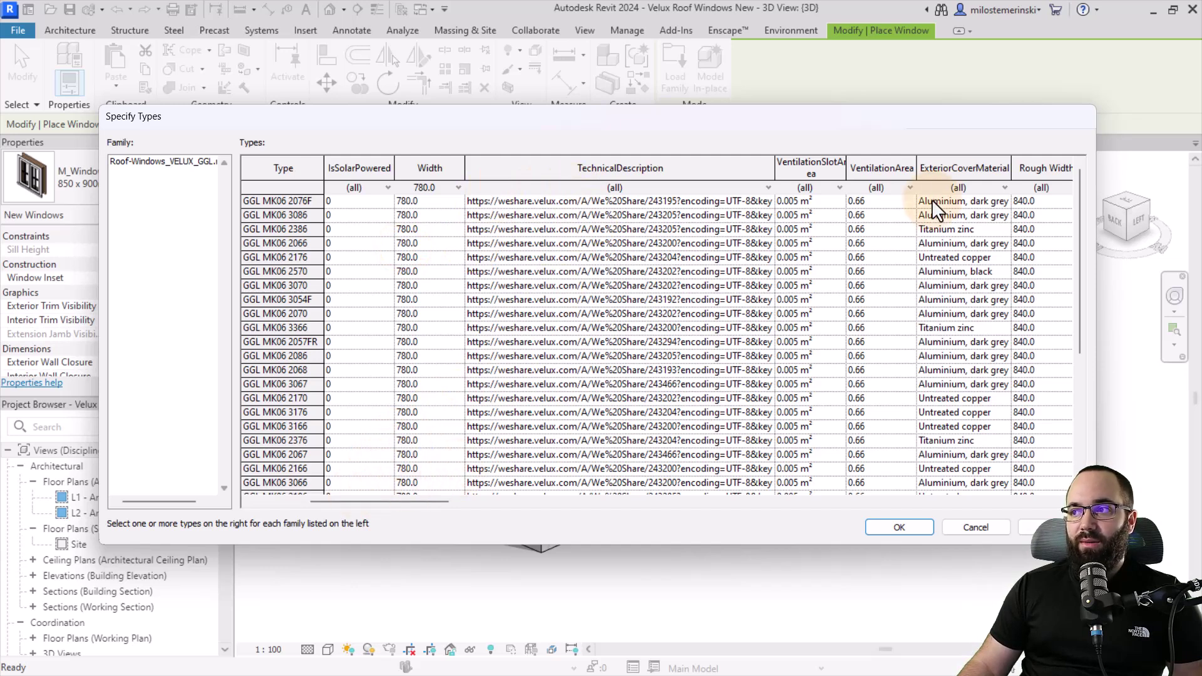
pyautogui.click(1005, 188)
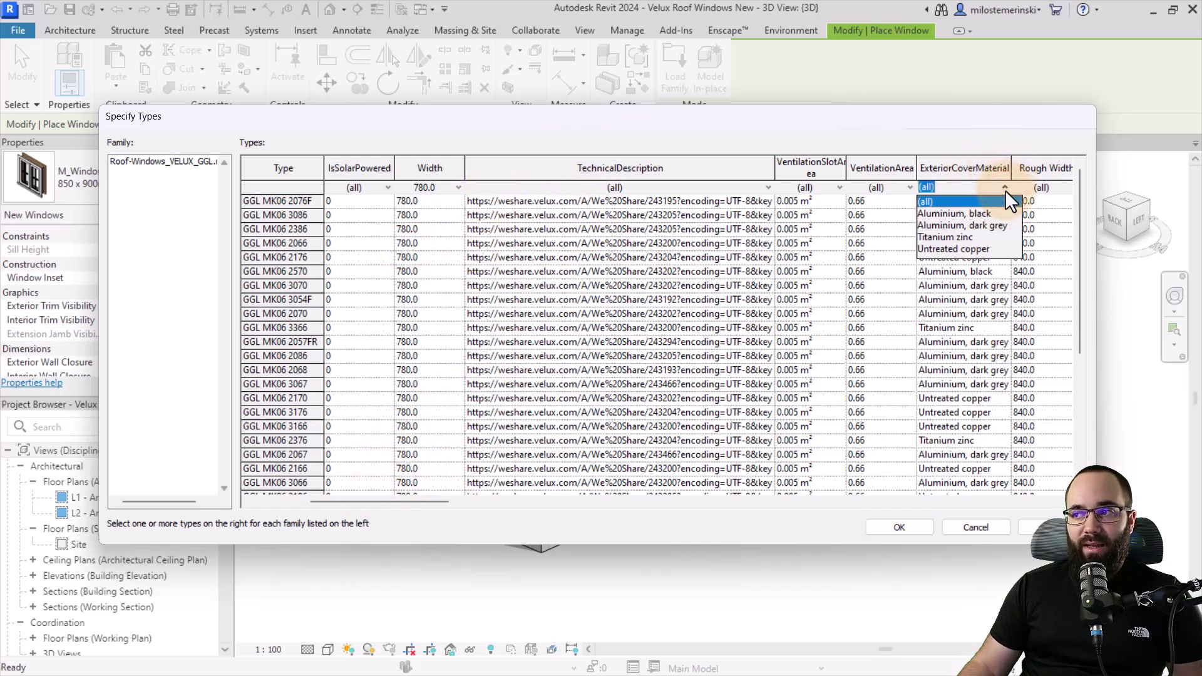
pyautogui.click(960, 226)
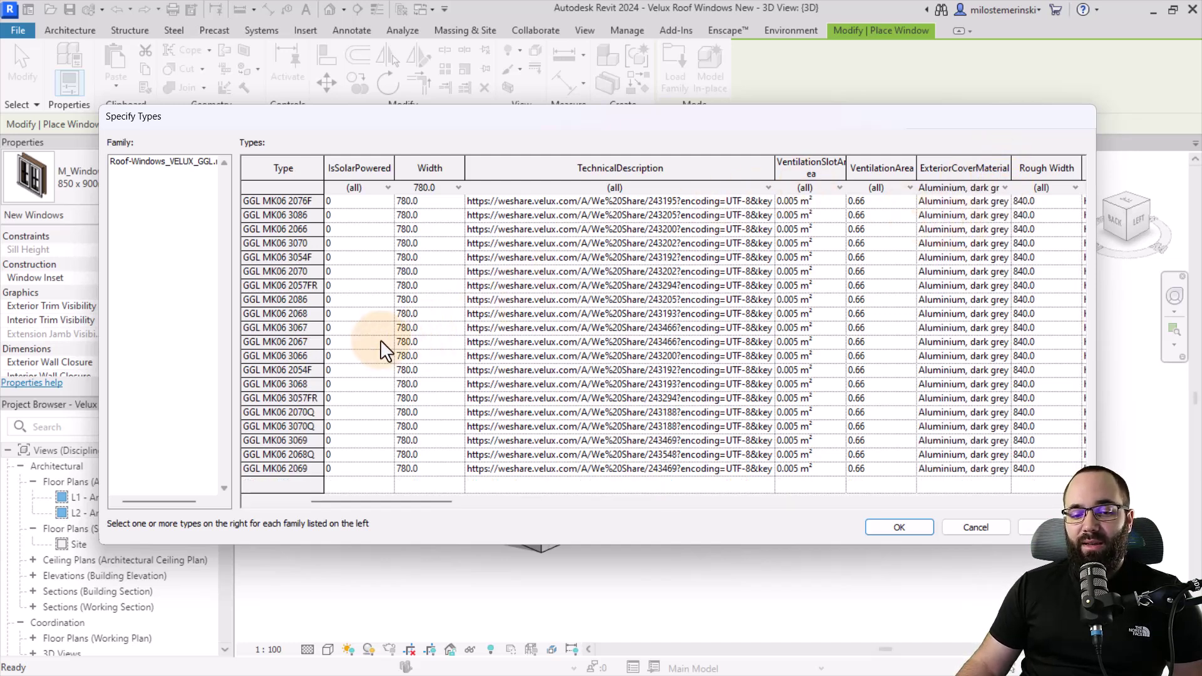
pyautogui.moveTo(348, 503); pyautogui.dragTo(293, 503)
# Step: Filter to white-painted frame and triple glazing, then load type GGL MK06 2069
pyautogui.click(981, 187)
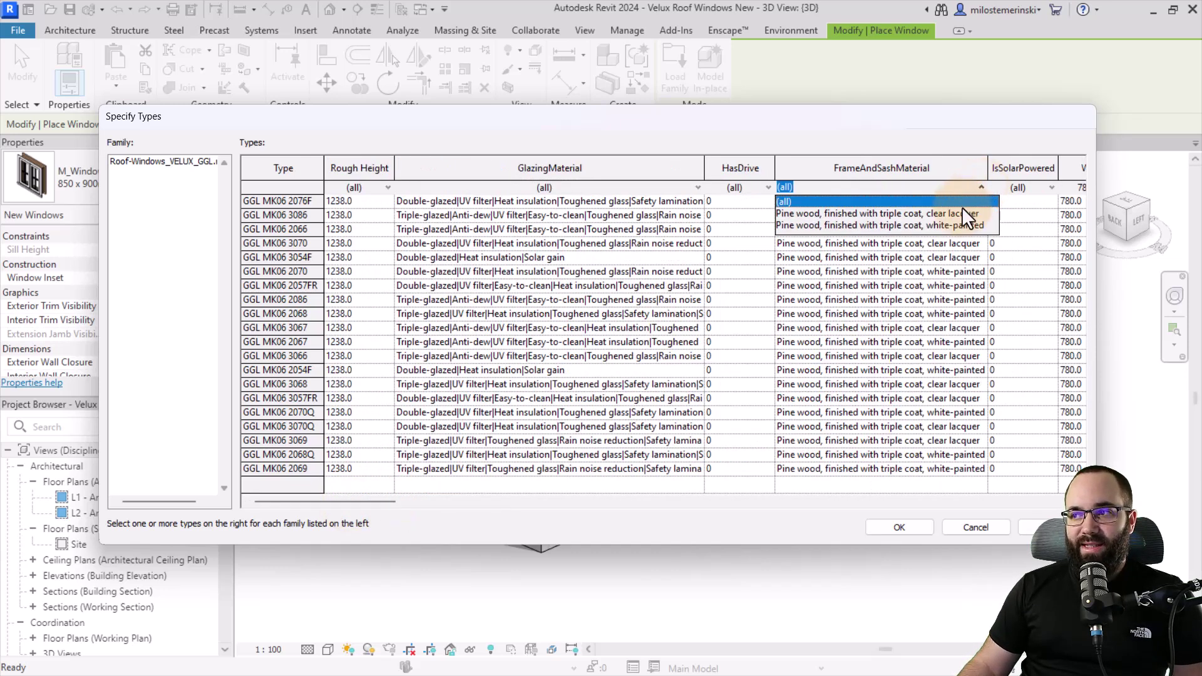
pyautogui.click(814, 226)
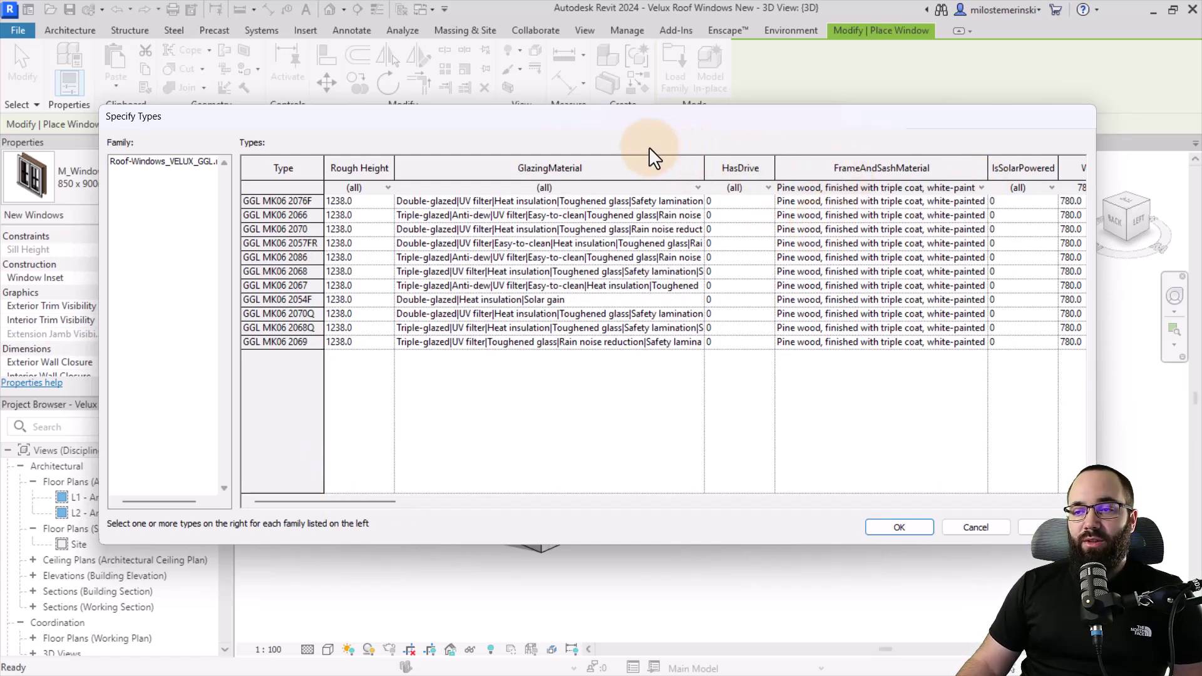
pyautogui.click(698, 188)
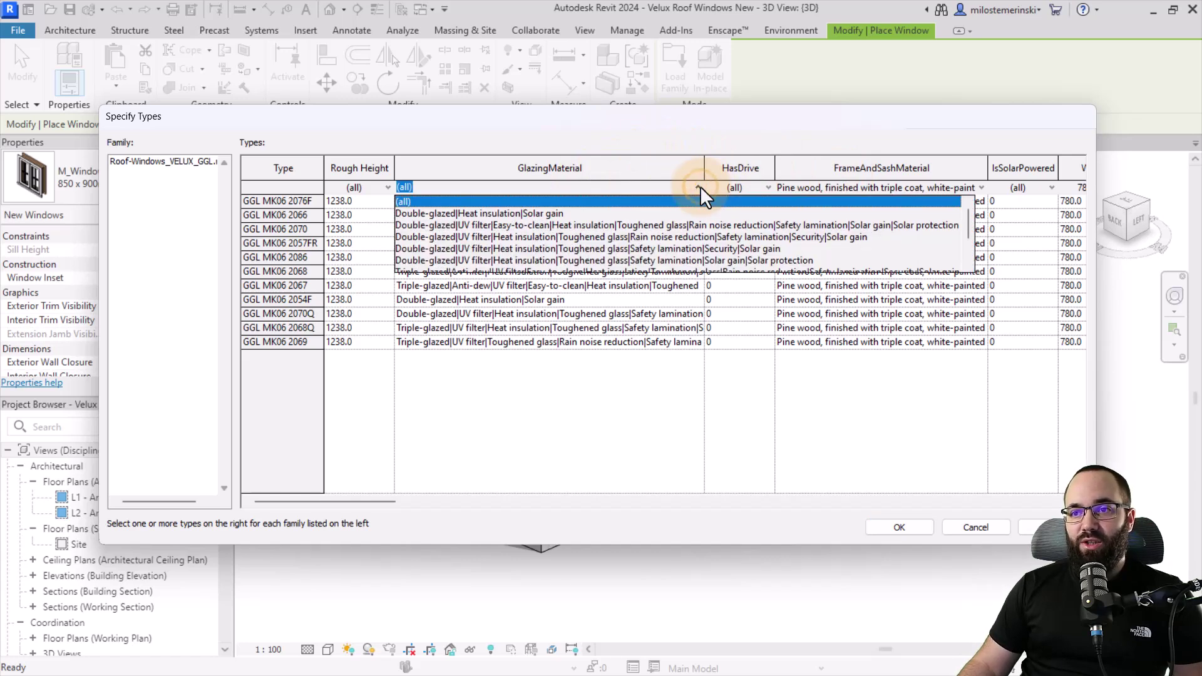
pyautogui.scroll(-2, 660, 233)
pyautogui.click(551, 261)
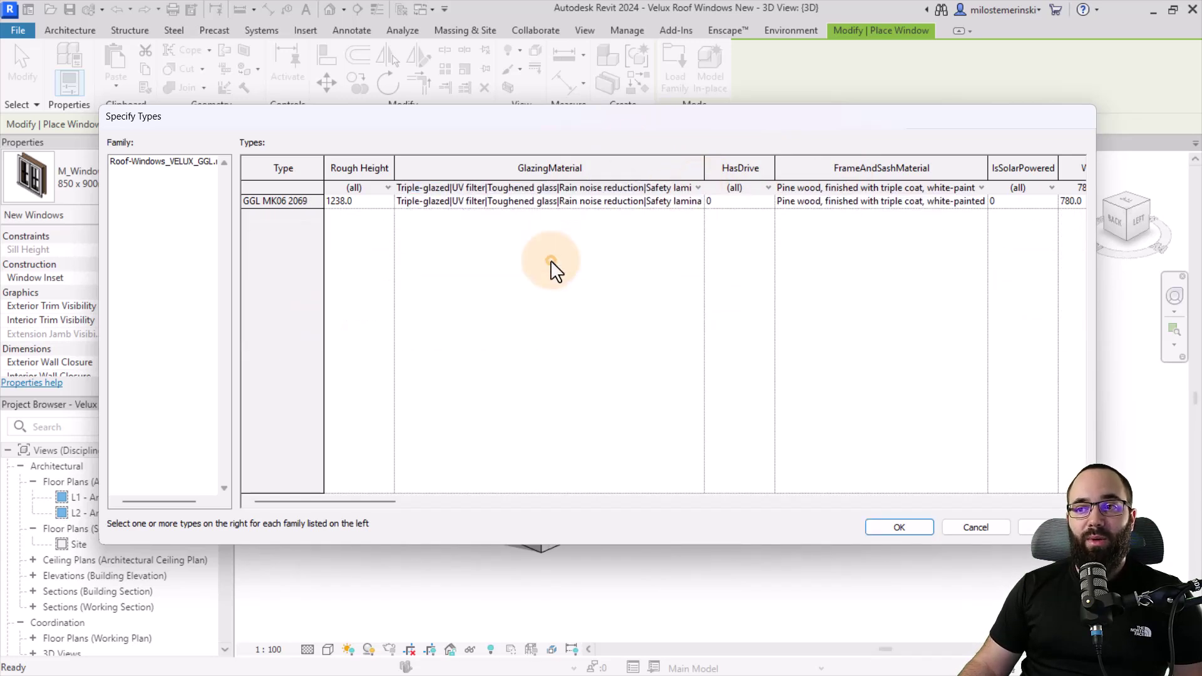
pyautogui.click(484, 201)
pyautogui.click(307, 201)
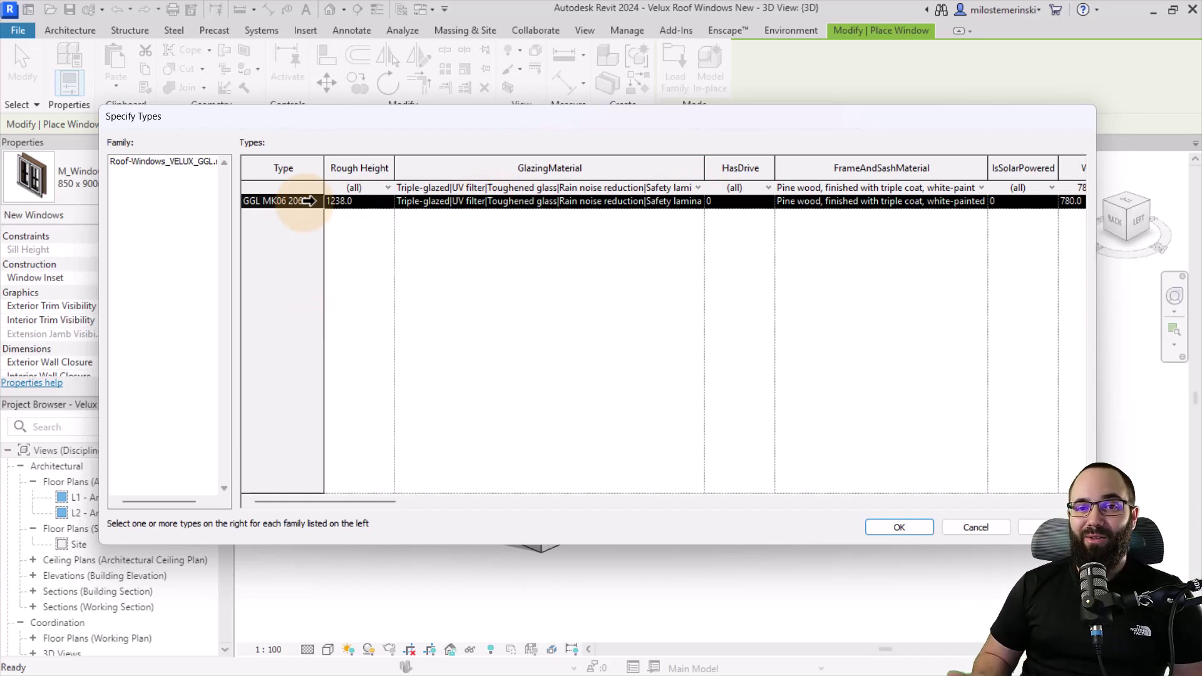
pyautogui.click(899, 528)
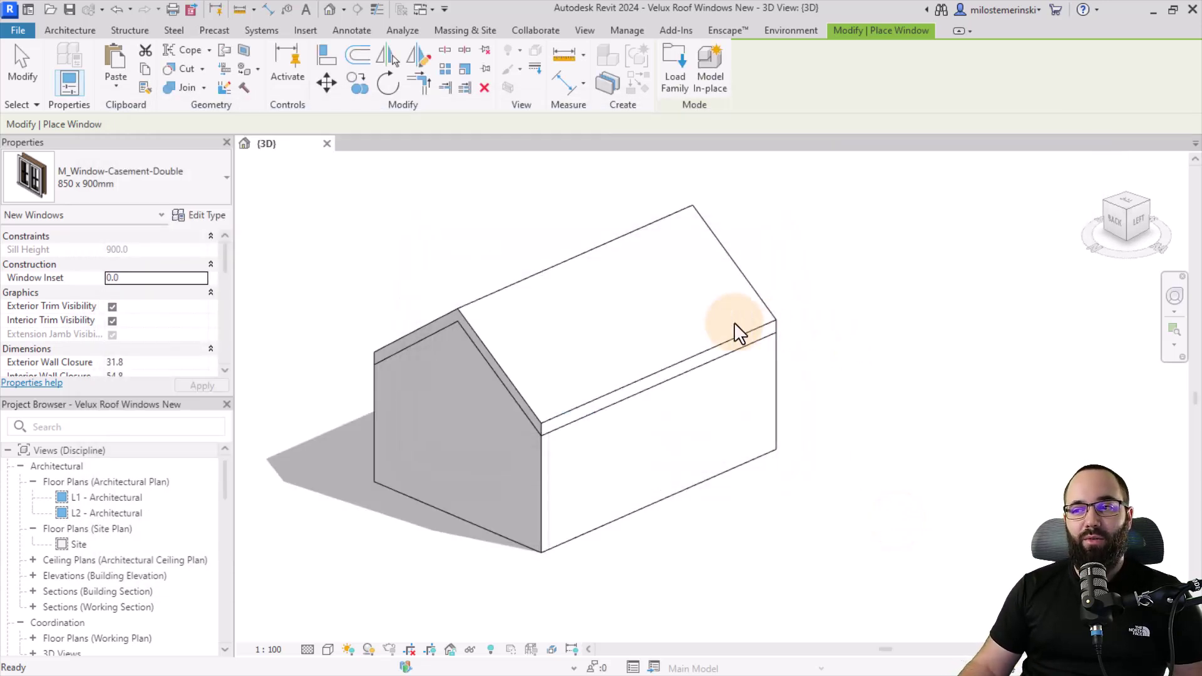
# Step: Place three GGL MK06 2069 roof windows side by side on the roof slope
pyautogui.click(541, 348)
pyautogui.click(575, 336)
pyautogui.click(611, 322)
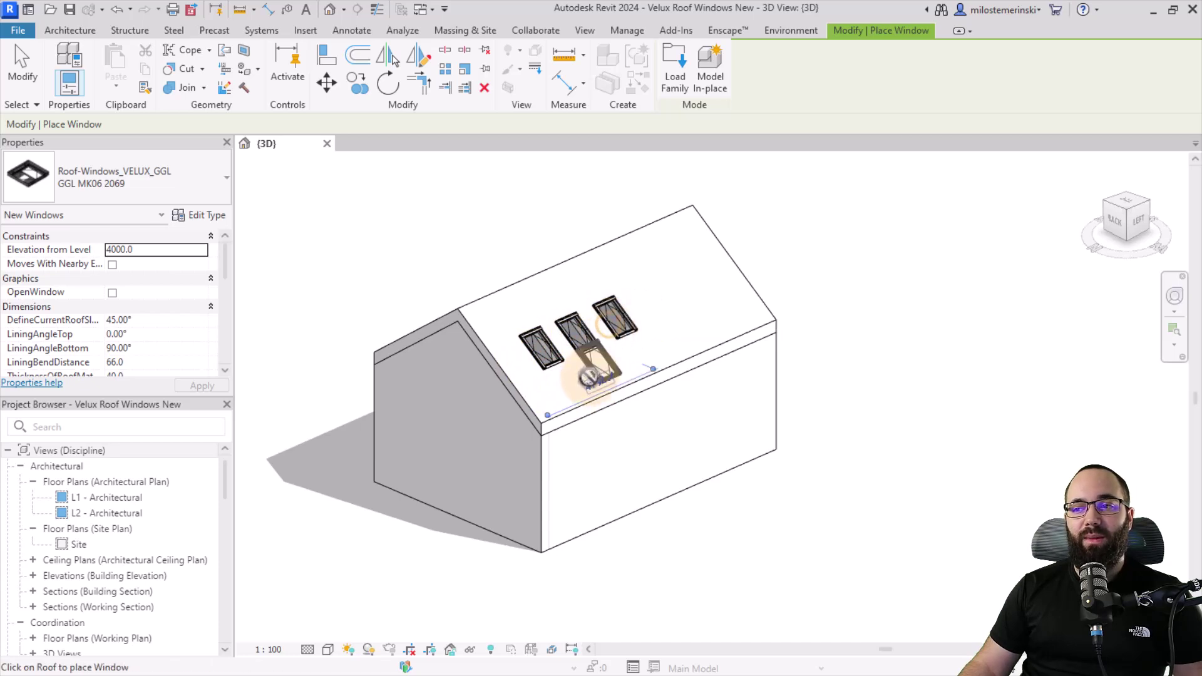
pyautogui.press('Escape')
pyautogui.press('Escape')
# Step: Orbit closer to the three windows, then select the left window and the roof to inspect them
pyautogui.scroll(5, 570, 348)
pyautogui.keyDown('shift'); pyautogui.moveTo(583, 407); pyautogui.dragTo(647, 537, button='middle'); pyautogui.keyUp('shift')
pyautogui.scroll(5, 426, 472)
pyautogui.scroll(-6, 732, 529)
pyautogui.keyDown('shift'); pyautogui.moveTo(746, 497); pyautogui.dragTo(564, 466, button='middle'); pyautogui.keyUp('shift')
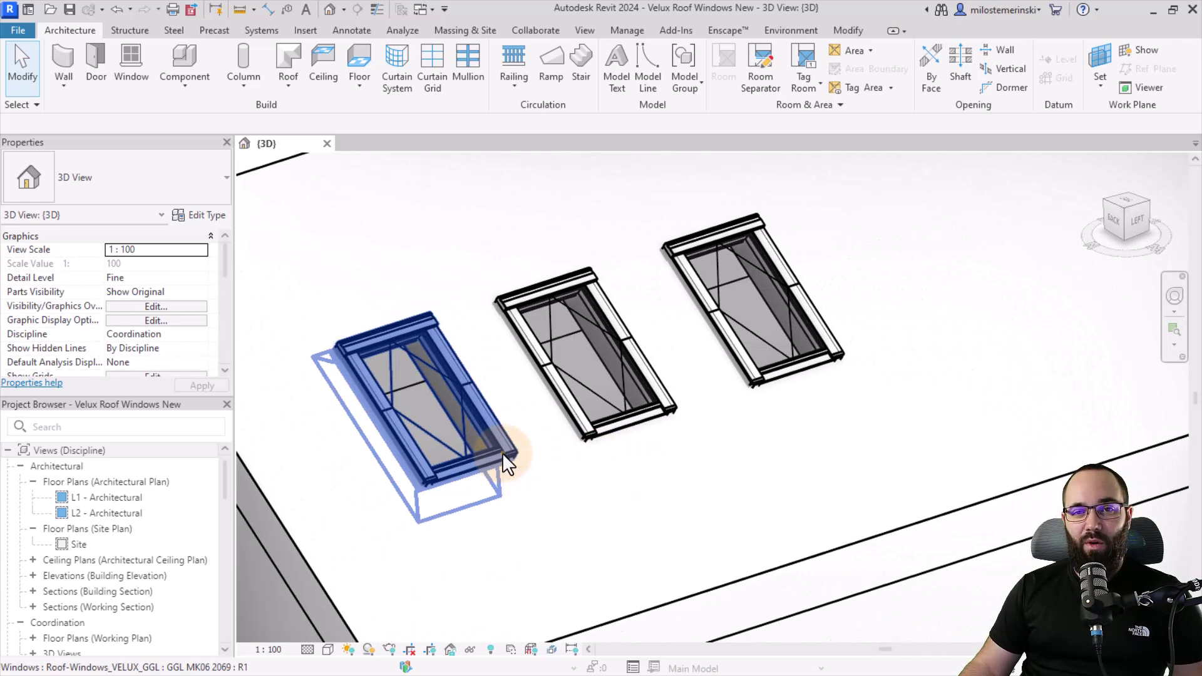
pyautogui.click(502, 453)
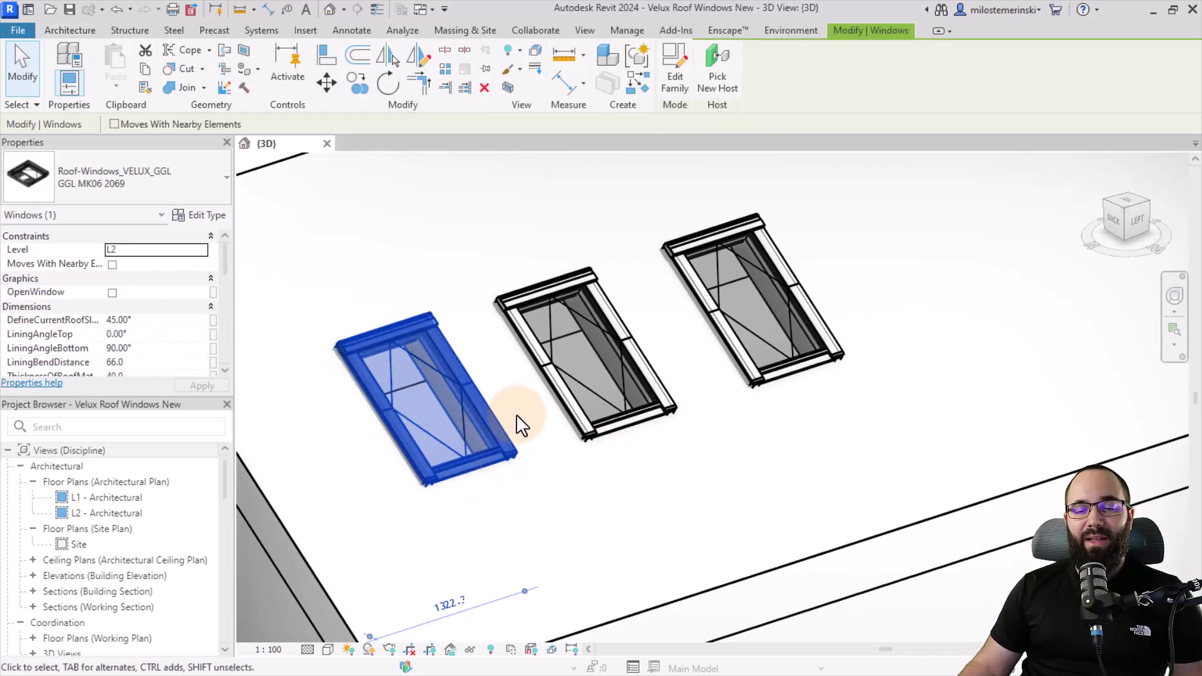
pyautogui.moveTo(518, 423); pyautogui.dragTo(580, 441, button='middle')
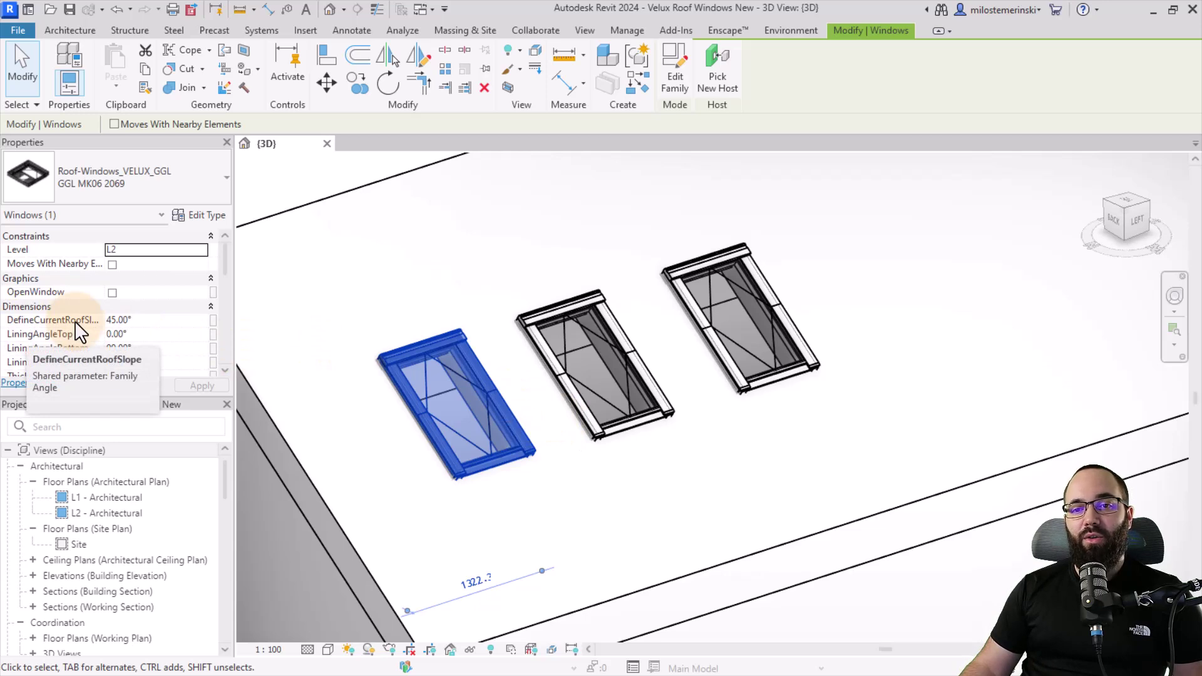
pyautogui.moveTo(407, 311); pyautogui.dragTo(308, 272, button='middle')
pyautogui.click(303, 265)
pyautogui.scroll(2, 304, 264)
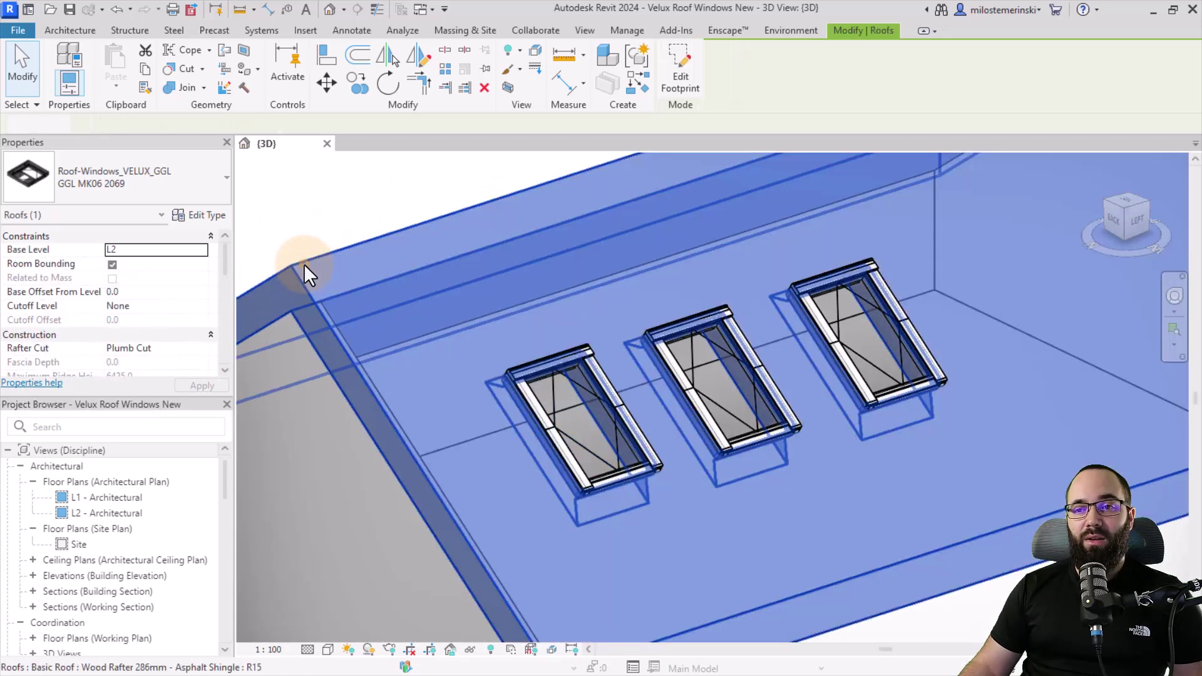
# Step: Read the roof's 36.87° slope in Properties, then clear the roof selection
pyautogui.scroll(1, 325, 269)
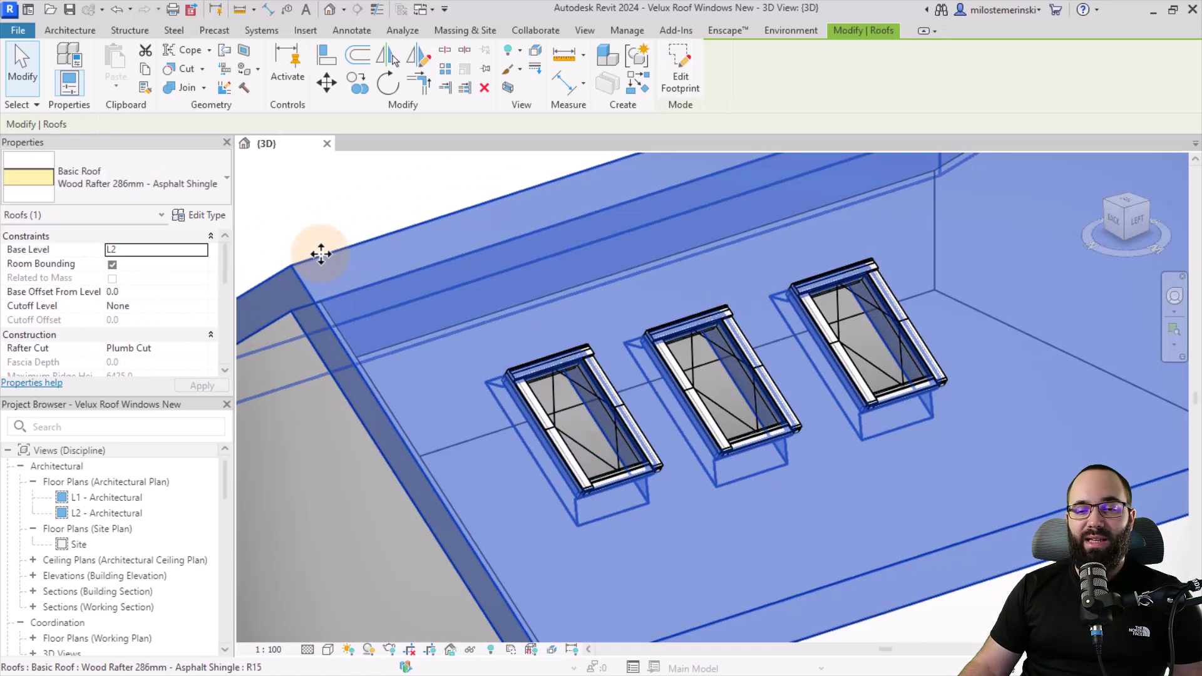
pyautogui.scroll(-1, 190, 300)
pyautogui.scroll(-3, 190, 301)
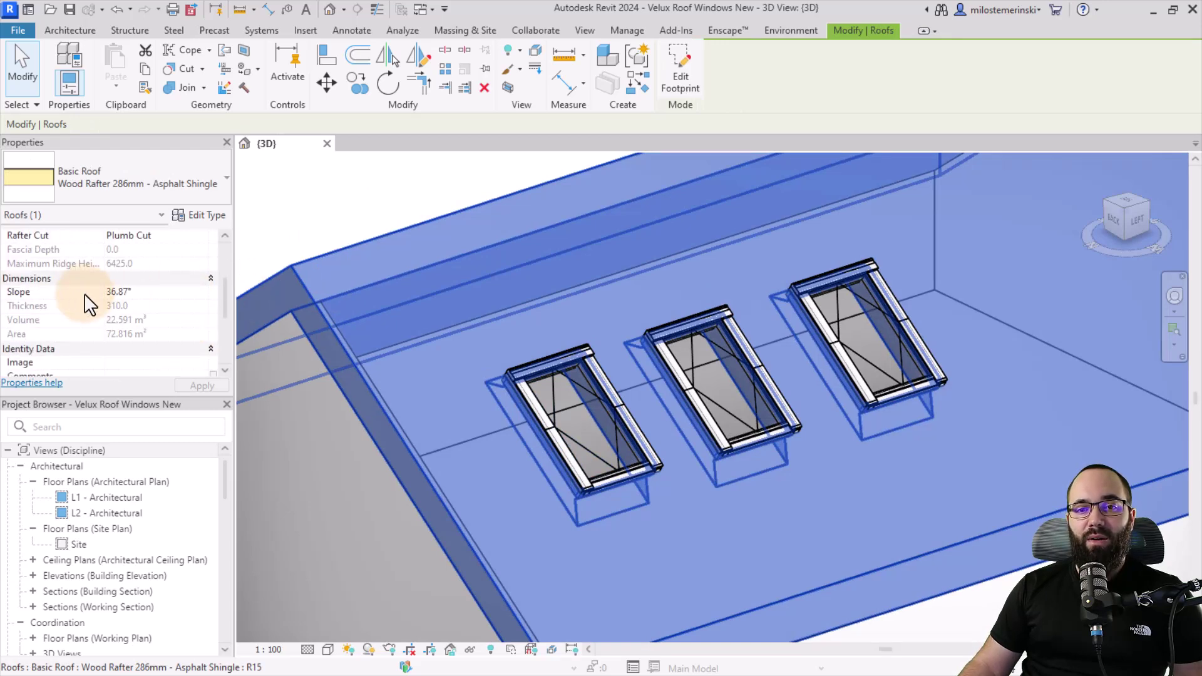
pyautogui.click(160, 291)
pyautogui.hotkey('ctrl', 'c')
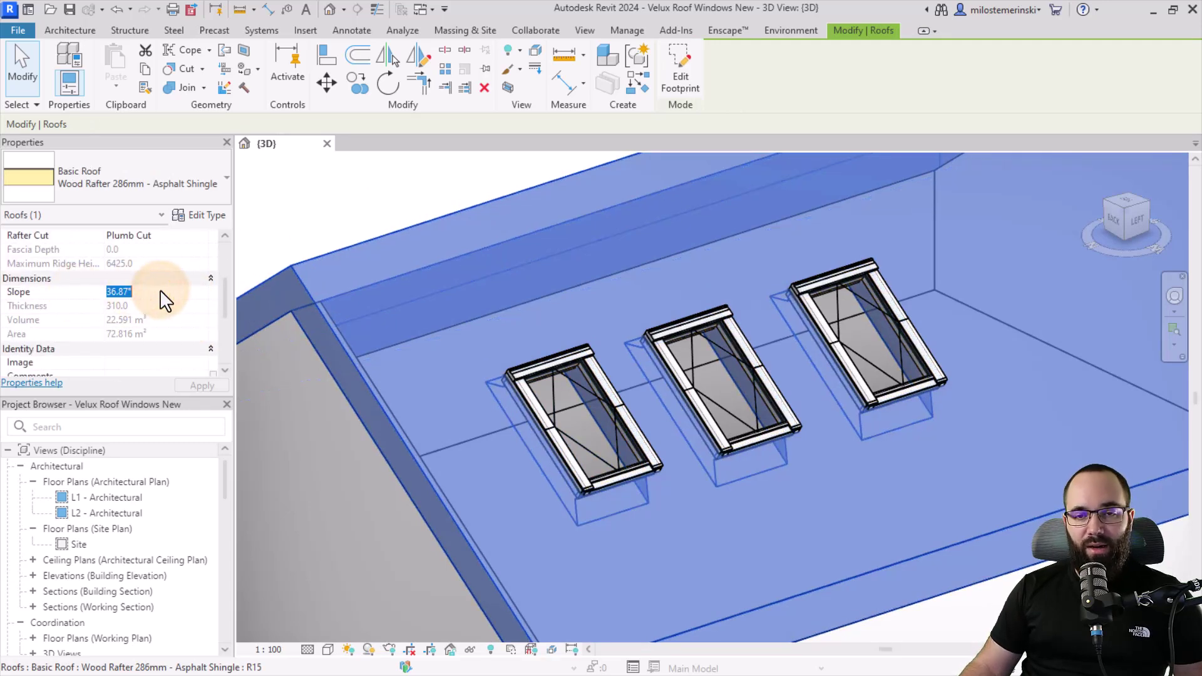
pyautogui.click(313, 225)
# Step: Set the left window's DefineCurrentRoofSlope to 36.87° and apply it
pyautogui.click(547, 361)
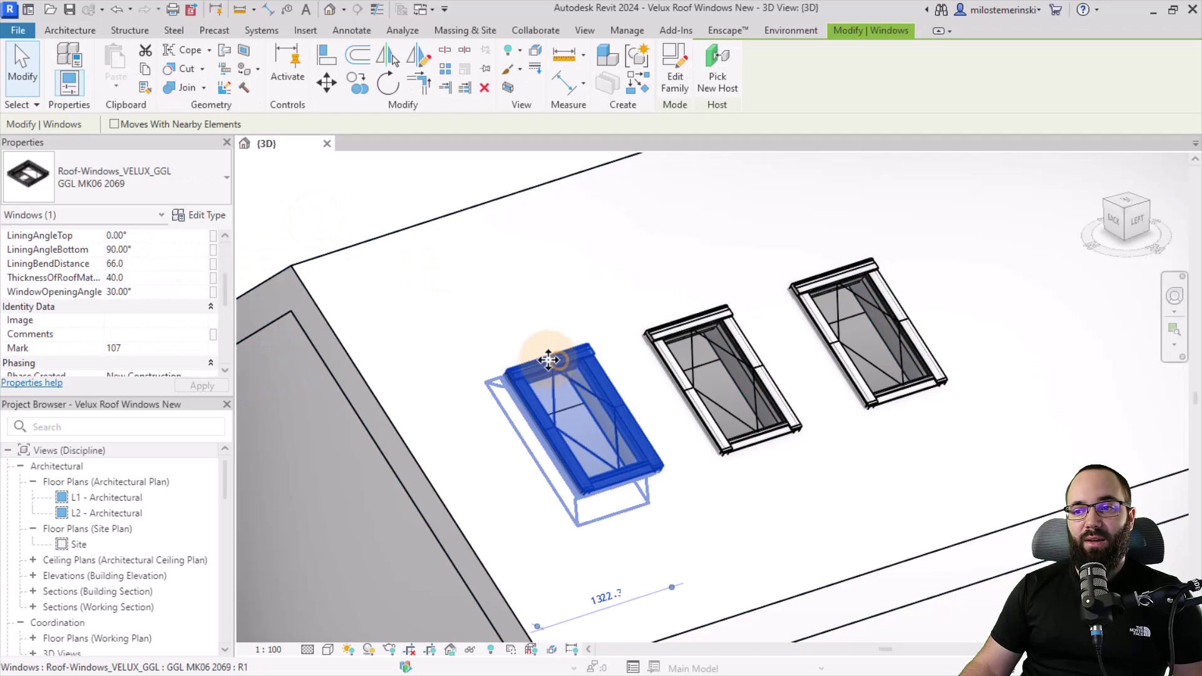
pyautogui.scroll(2, 155, 282)
pyautogui.click(149, 250)
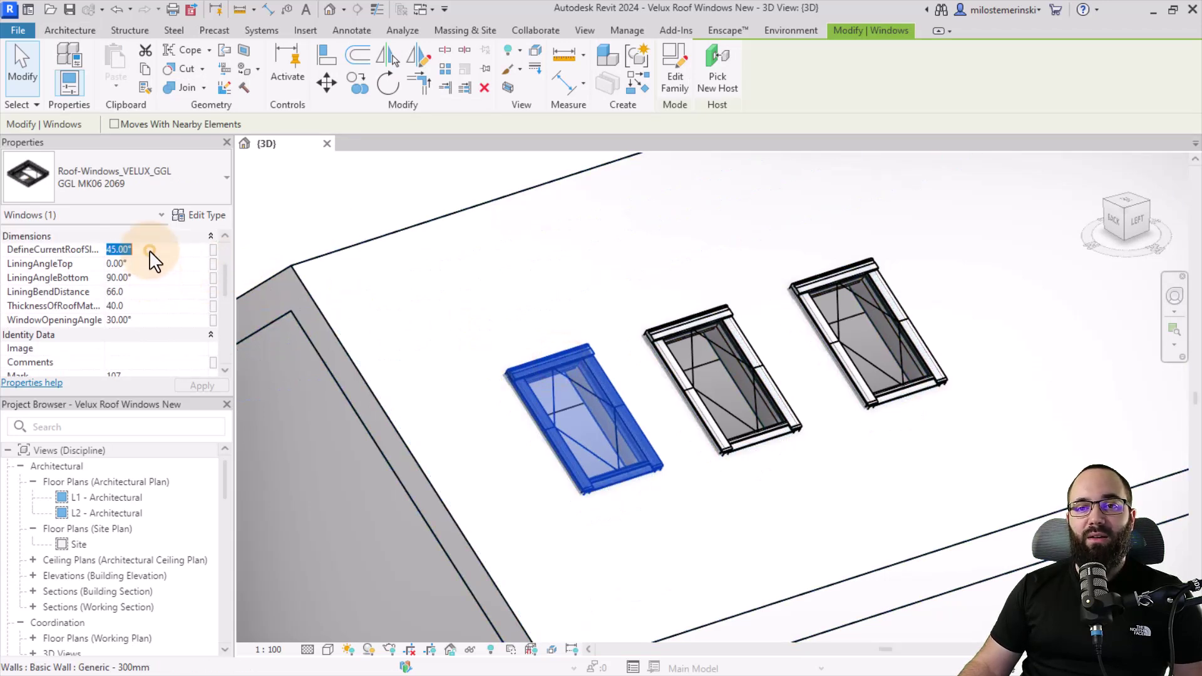
pyautogui.hotkey('ctrl', 'v')
pyautogui.click(203, 384)
# Step: Reselect the left window and review its type properties without changing them
pyautogui.click(444, 330)
pyautogui.click(517, 365)
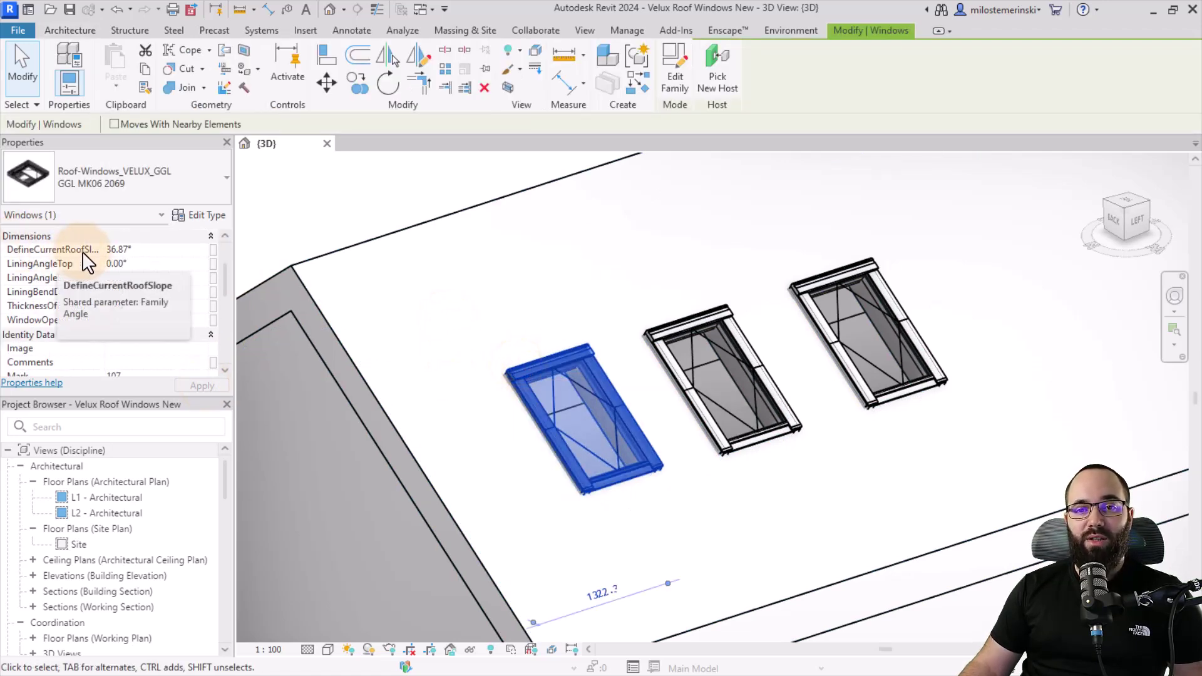
pyautogui.click(520, 294)
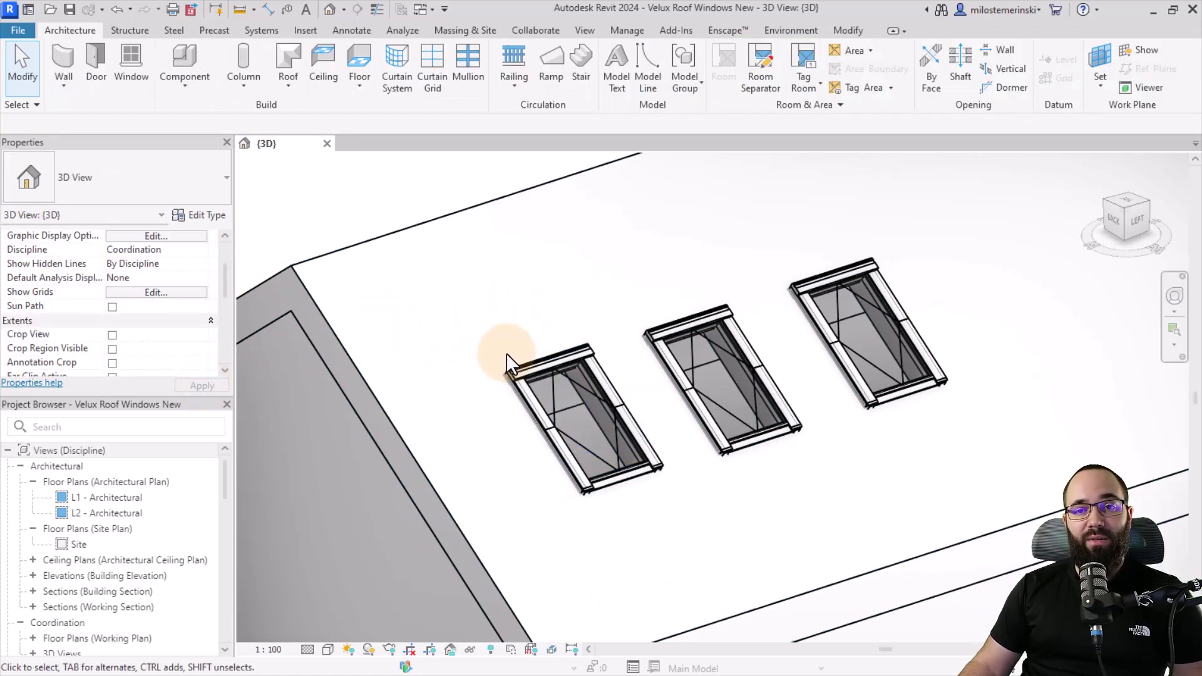
pyautogui.click(550, 369)
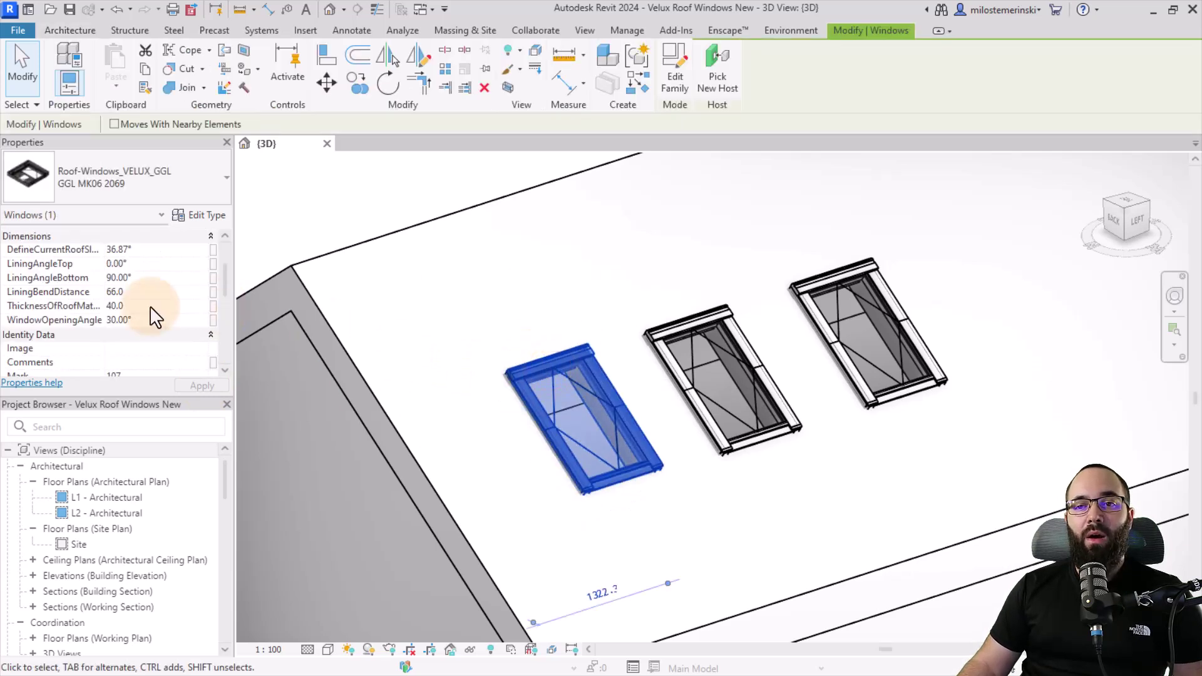
pyautogui.scroll(2, 149, 306)
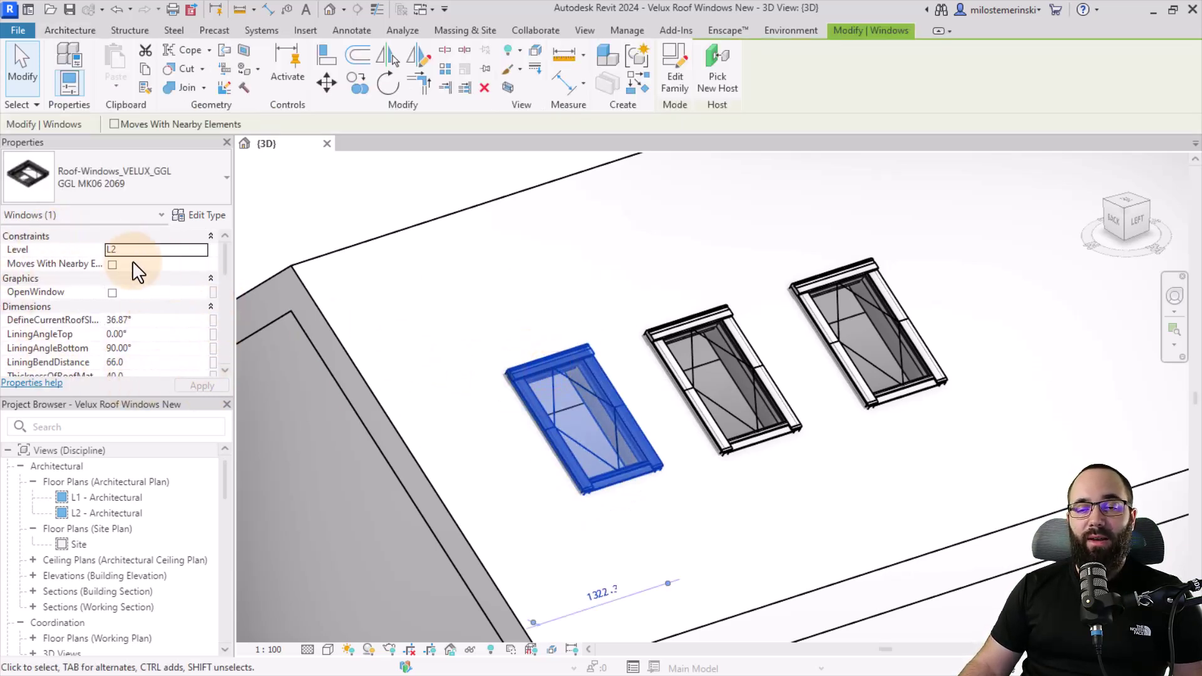
pyautogui.keyDown('shift'); pyautogui.moveTo(489, 330); pyautogui.dragTo(485, 350, button='middle'); pyautogui.keyUp('shift')
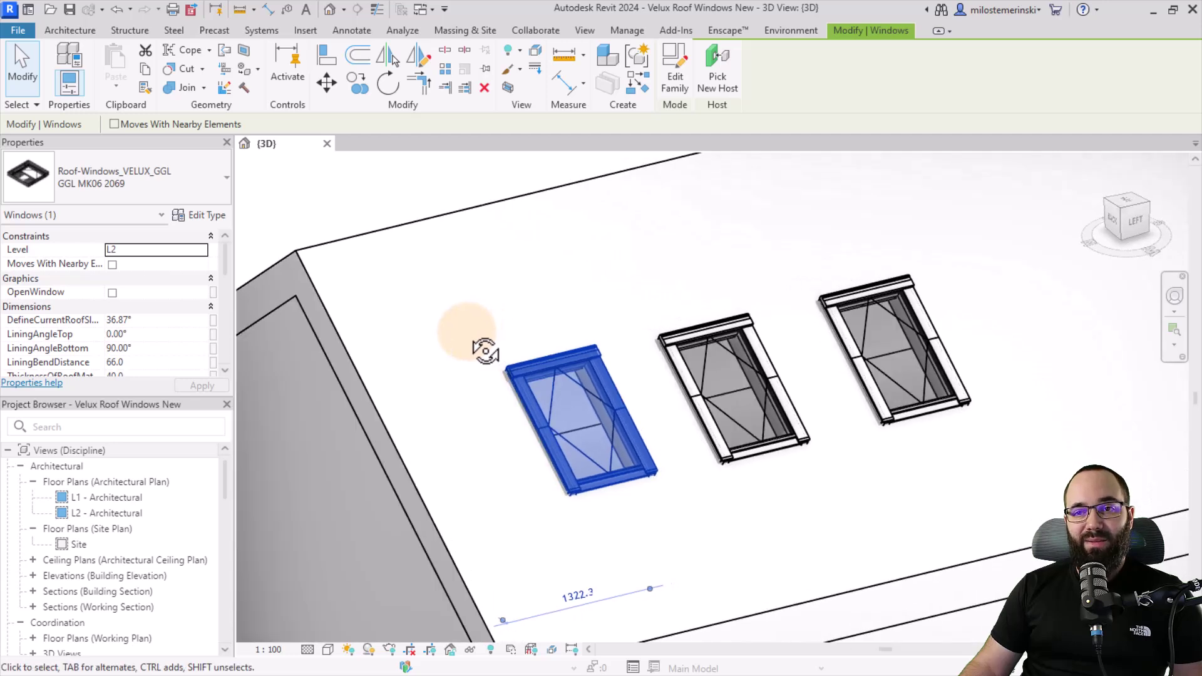
pyautogui.click(201, 214)
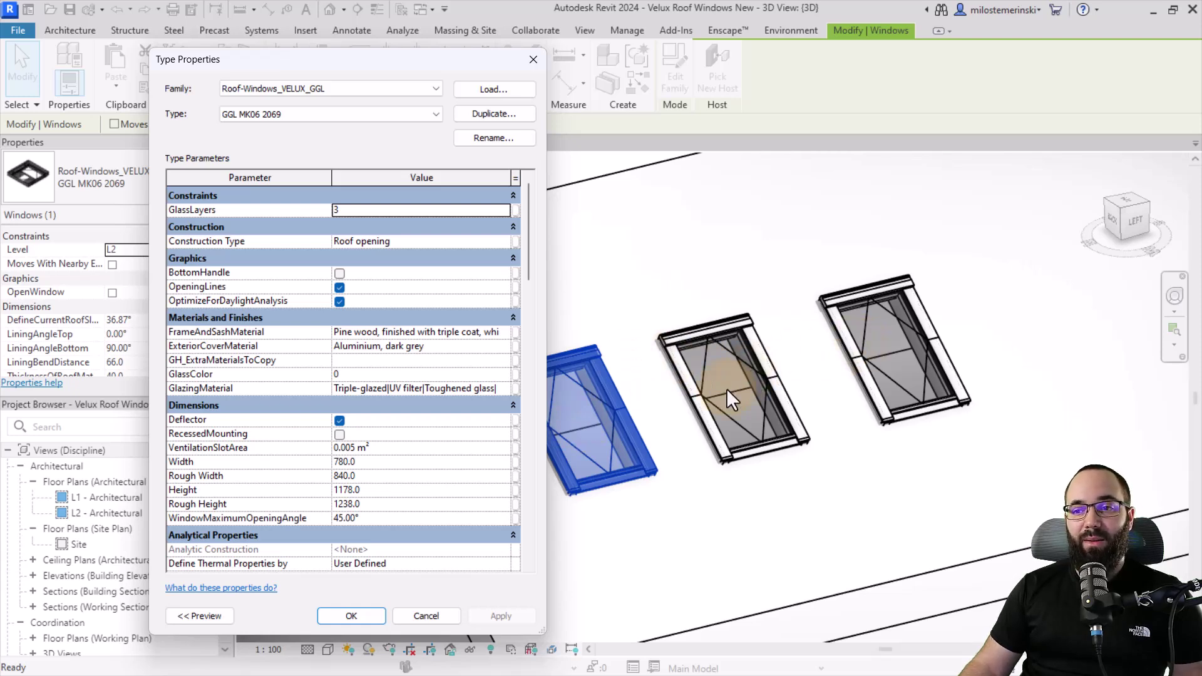
pyautogui.click(425, 615)
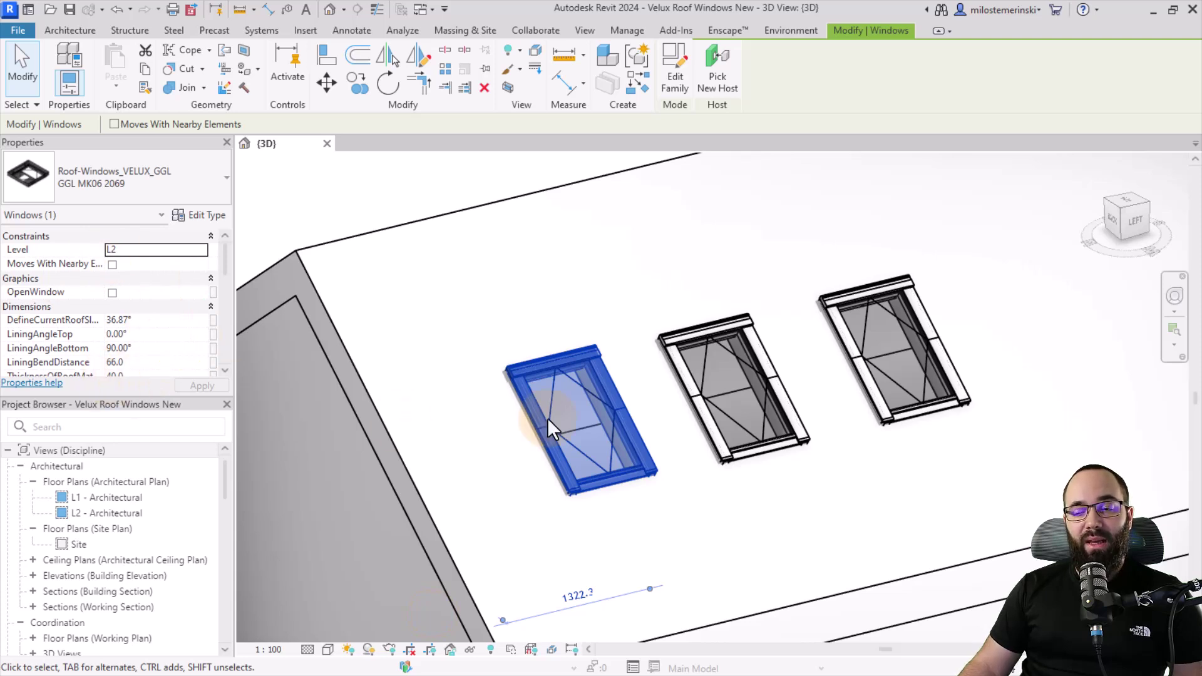
# Step: Orbit around the roof and select the middle window, which still reads 45°
pyautogui.moveTo(566, 343); pyautogui.dragTo(541, 400)
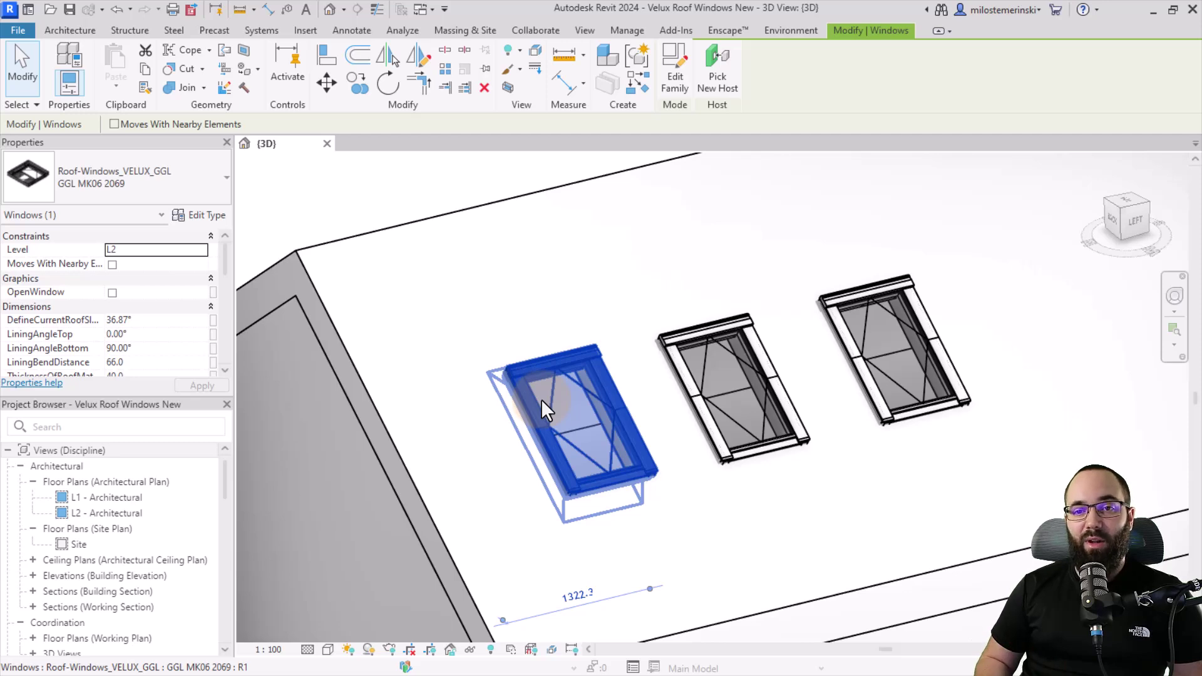
pyautogui.moveTo(541, 400); pyautogui.dragTo(542, 397)
pyautogui.keyDown('shift'); pyautogui.moveTo(643, 416); pyautogui.dragTo(644, 407, button='middle'); pyautogui.keyUp('shift')
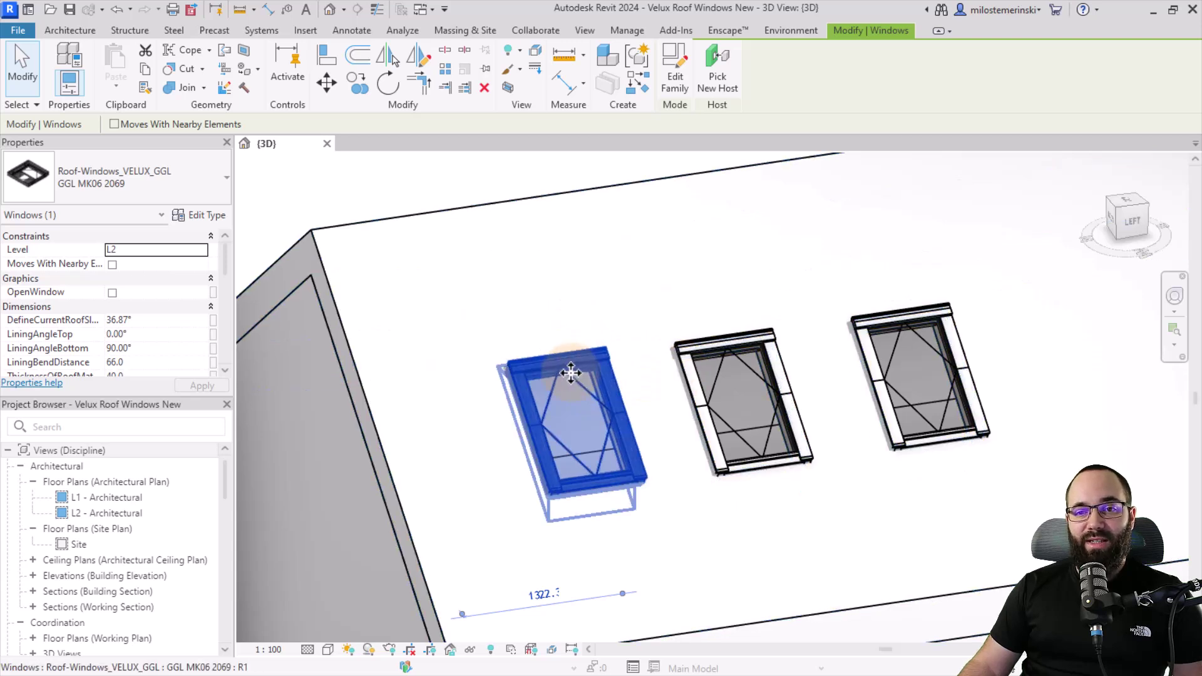
pyautogui.moveTo(510, 392); pyautogui.dragTo(530, 396)
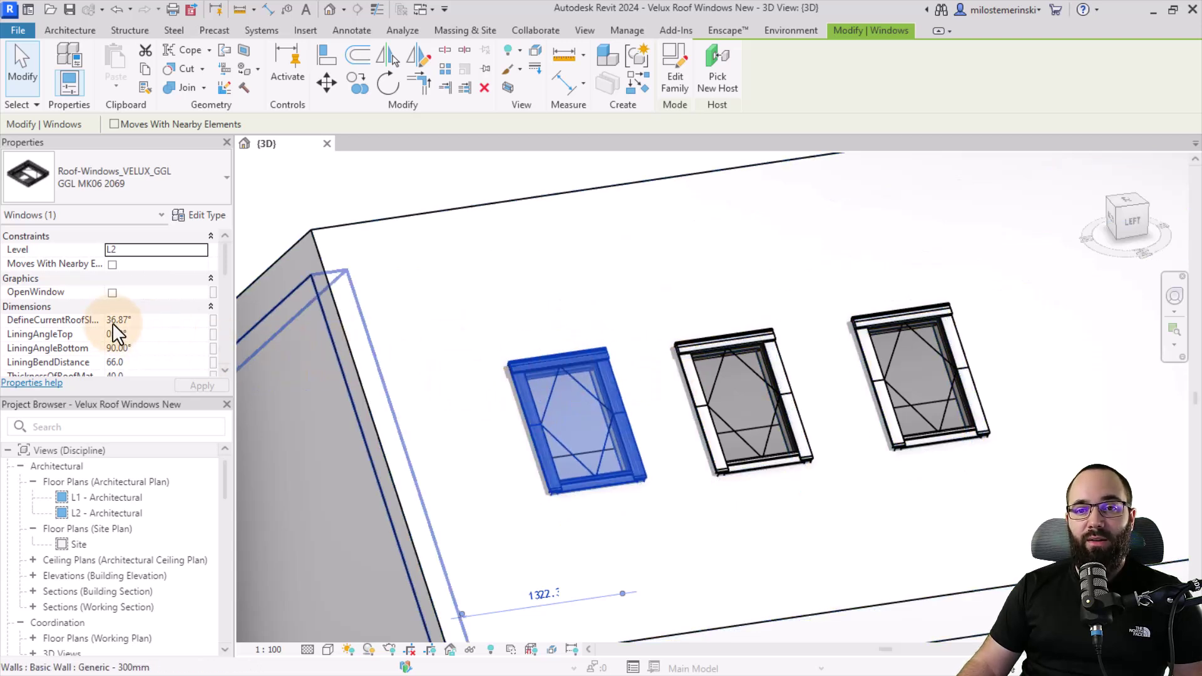
pyautogui.click(694, 308)
pyautogui.click(712, 340)
# Step: Window-select the middle and right windows and apply a 36.87° DefineCurrentRoofSlope
pyautogui.click(607, 322)
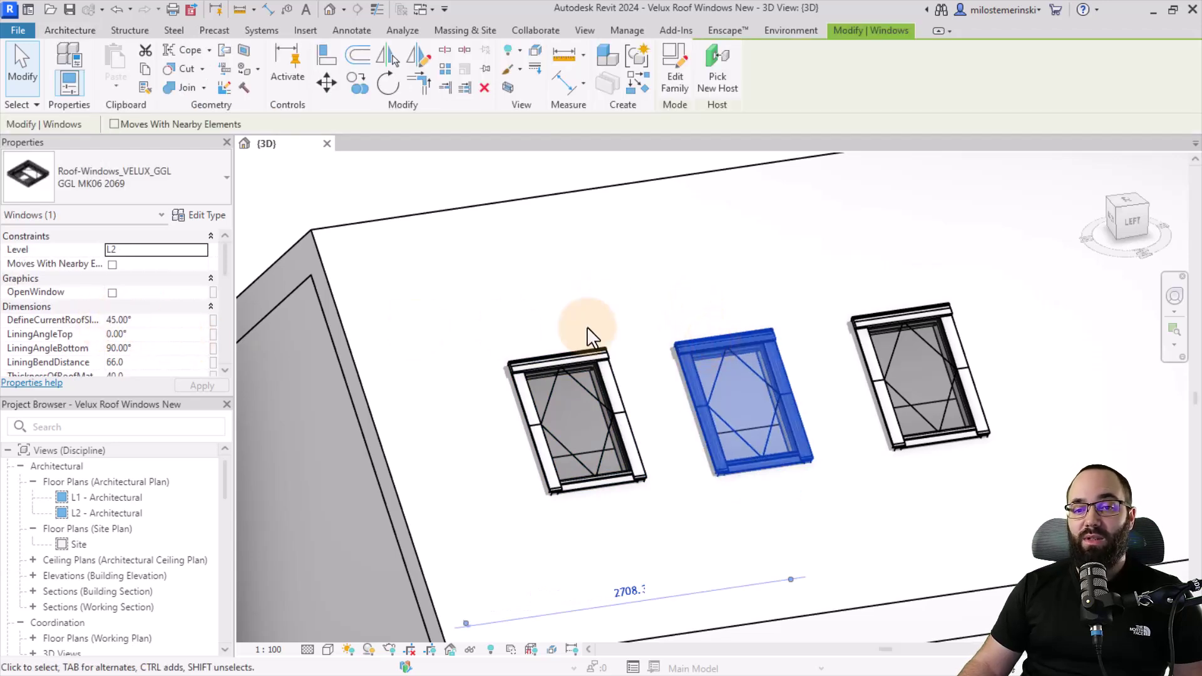
pyautogui.moveTo(630, 226); pyautogui.dragTo(1034, 530)
pyautogui.click(160, 317)
pyautogui.write('36.87')
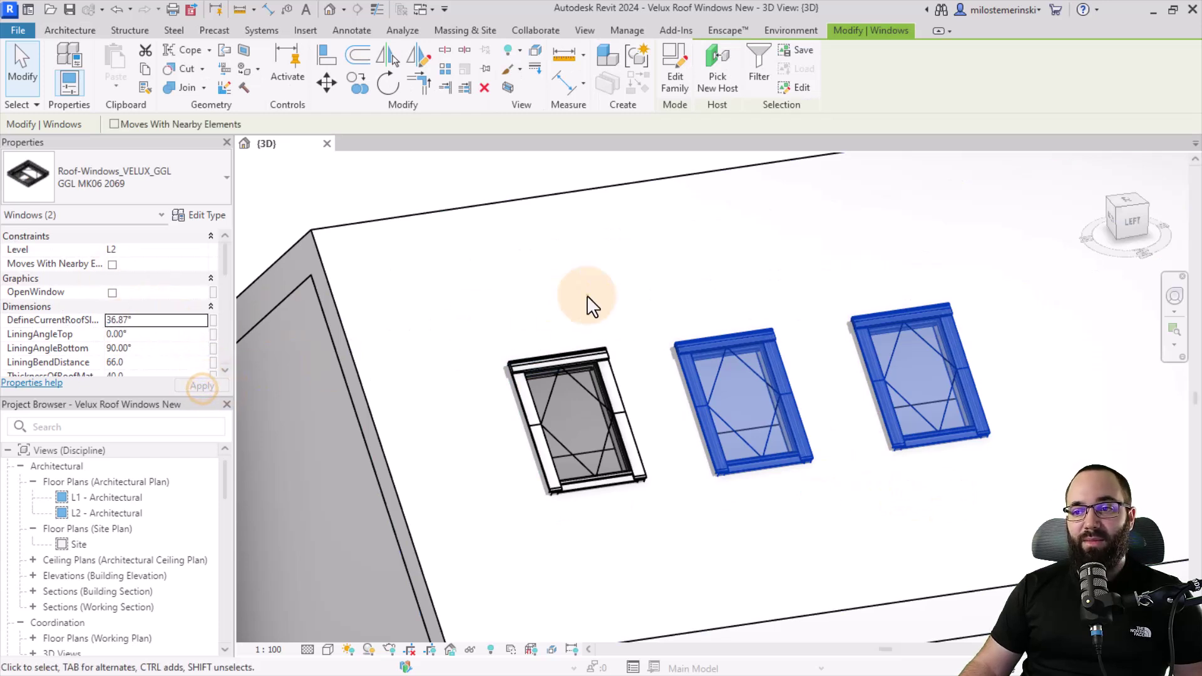
pyautogui.click(201, 386)
# Step: Select each of the three windows in turn and orbit to confirm they match
pyautogui.click(587, 295)
pyautogui.click(591, 363)
pyautogui.click(717, 351)
pyautogui.click(888, 332)
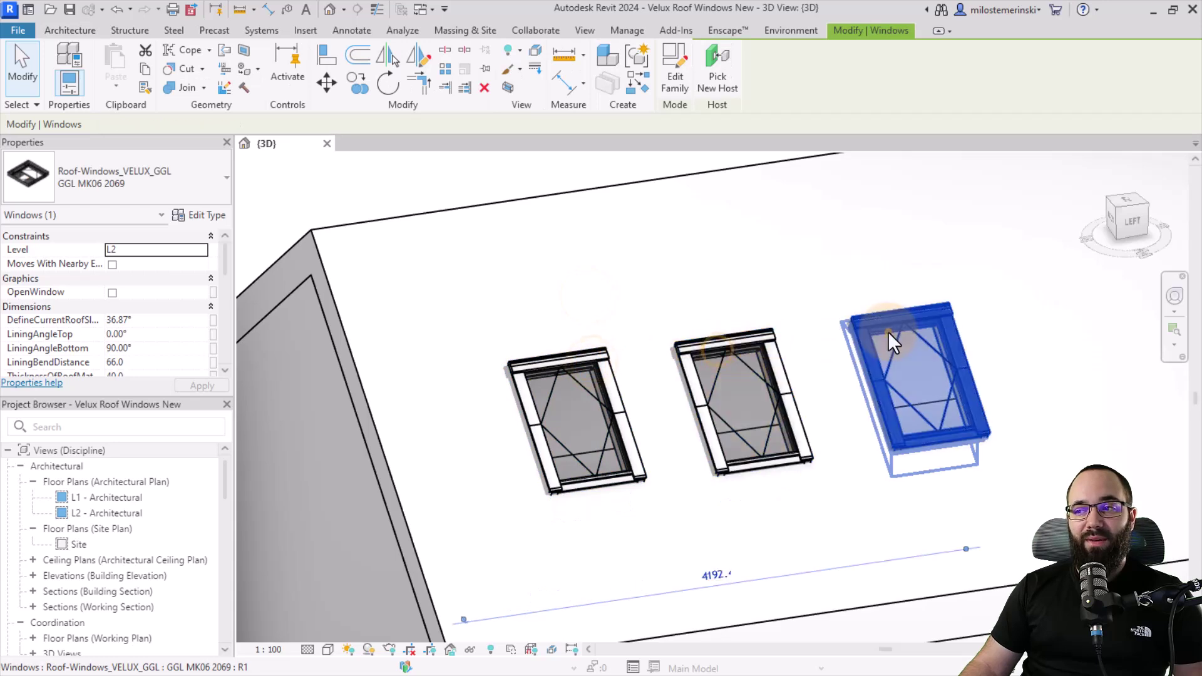
pyautogui.keyDown('shift'); pyautogui.moveTo(601, 328); pyautogui.dragTo(629, 318, button='middle'); pyautogui.keyUp('shift')
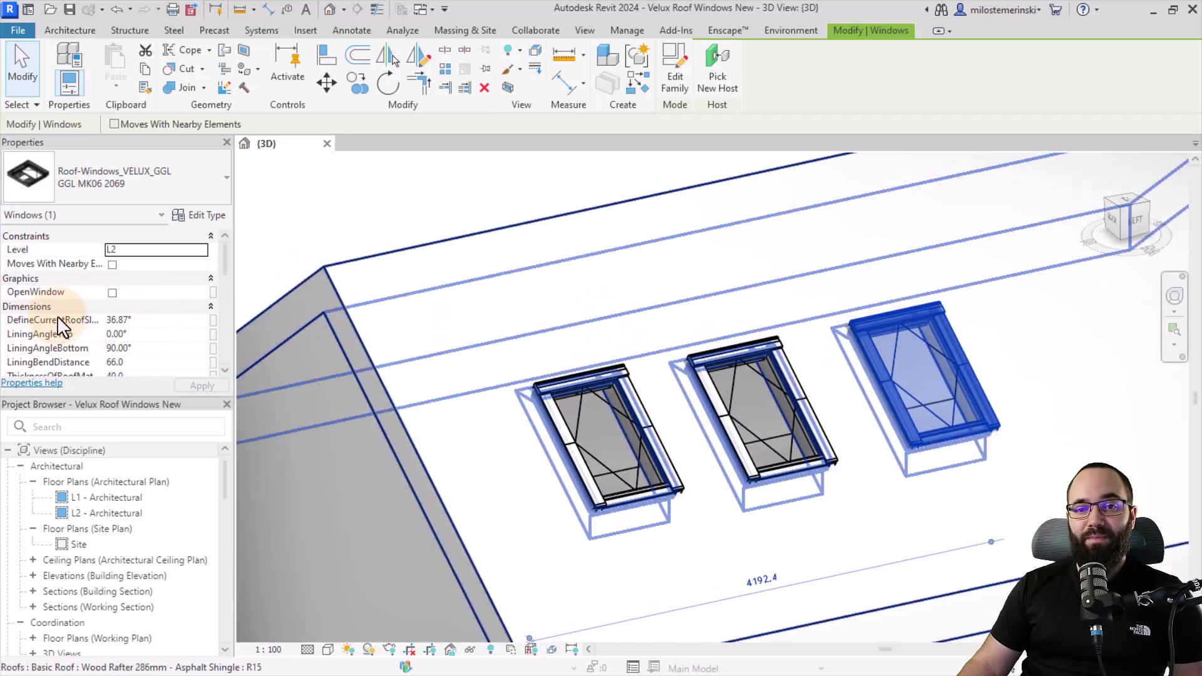
pyautogui.scroll(-3, 77, 311)
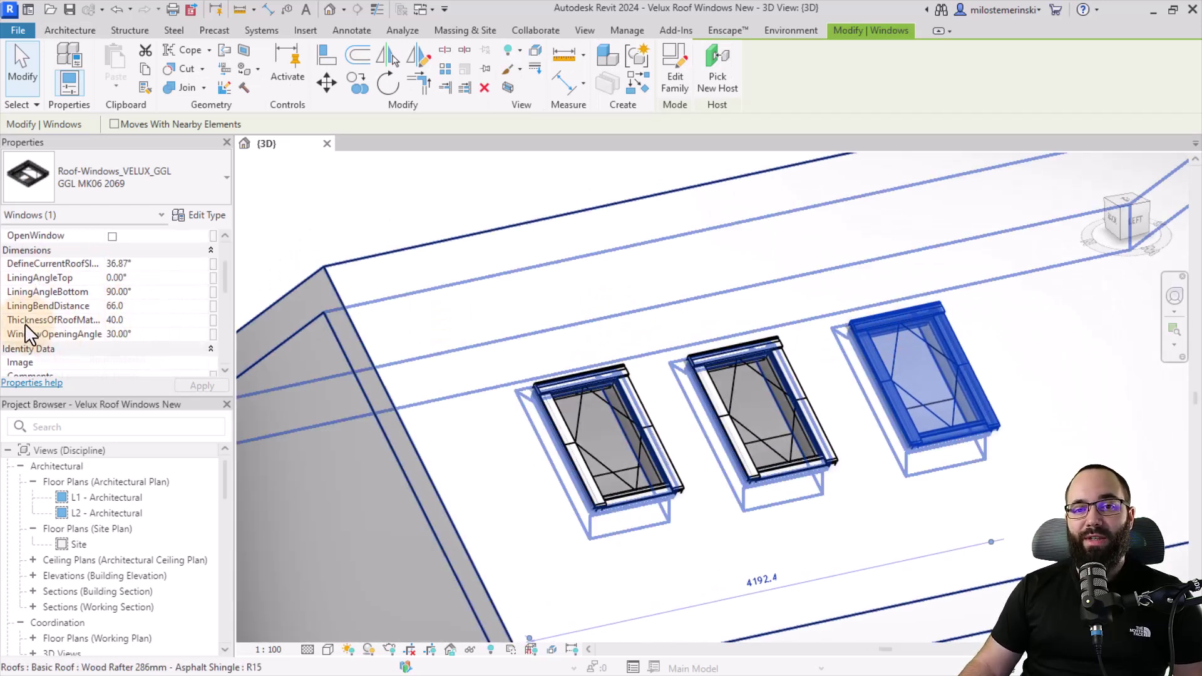
pyautogui.press('Escape')
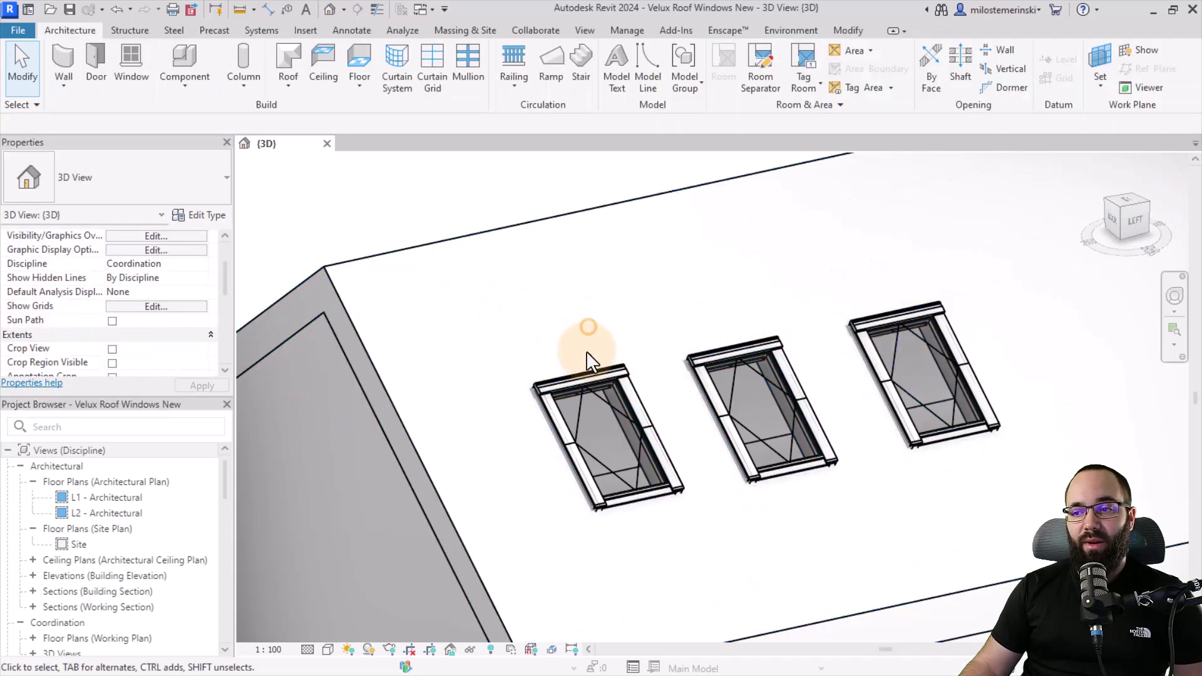
pyautogui.moveTo(569, 348)
pyautogui.keyDown('shift'); pyautogui.mouseDown(button='middle')
pyautogui.moveTo(602, 359)
pyautogui.moveTo(546, 351)
pyautogui.mouseUp(button='middle'); pyautogui.keyUp('shift')
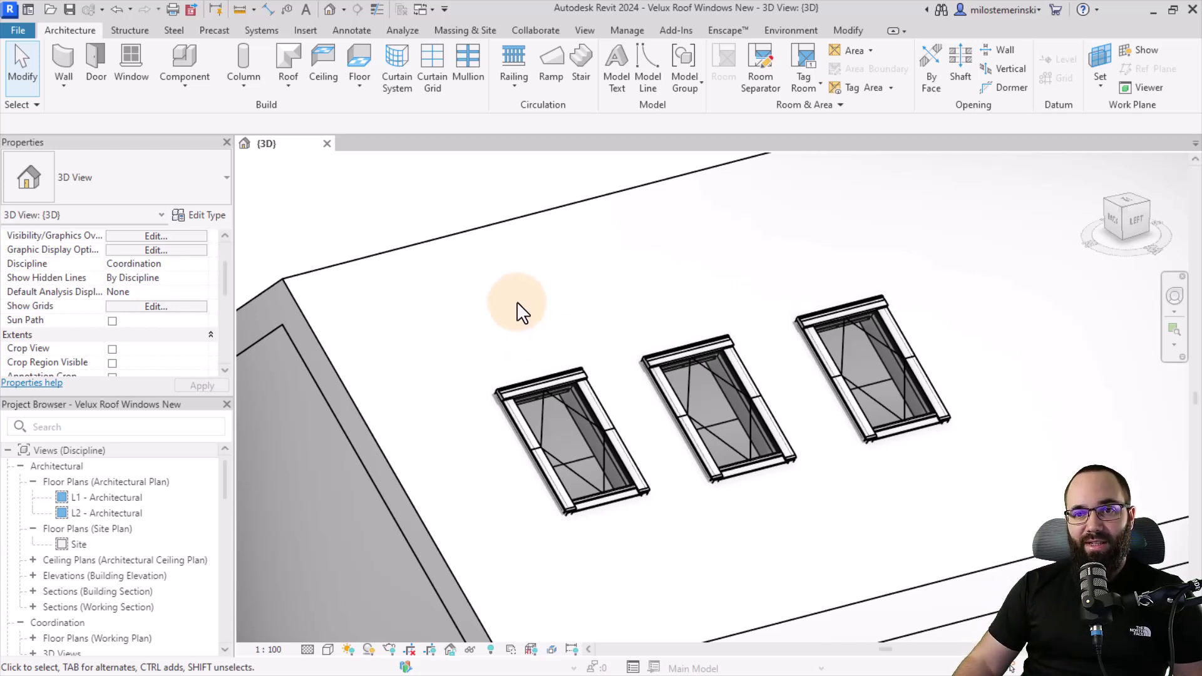
pyautogui.click(536, 381)
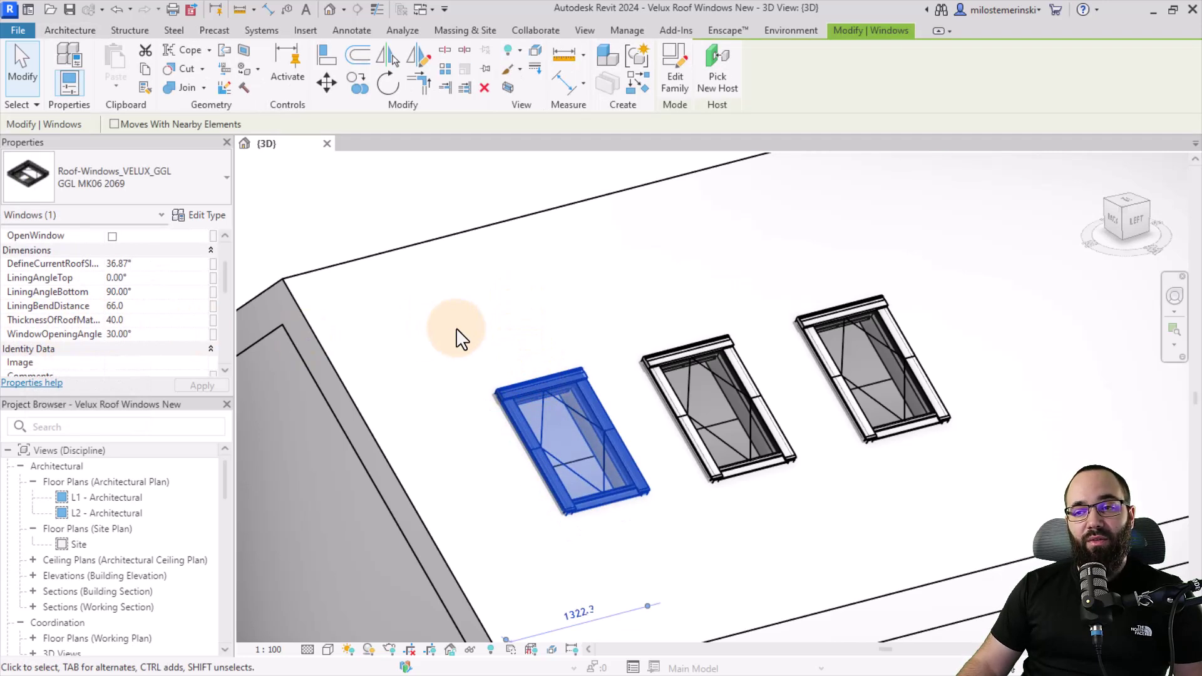
pyautogui.press('Escape')
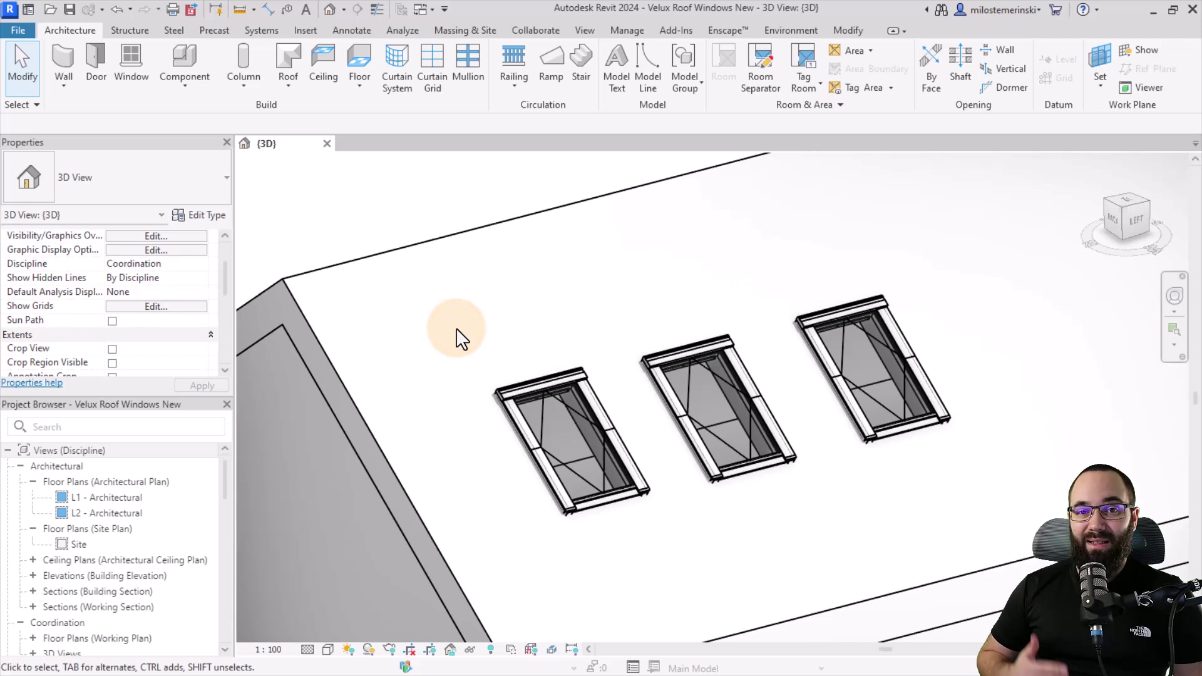
# Step: Check the roof type's structure for the 6.0 asphalt shingle layer, then cancel
pyautogui.click(402, 251)
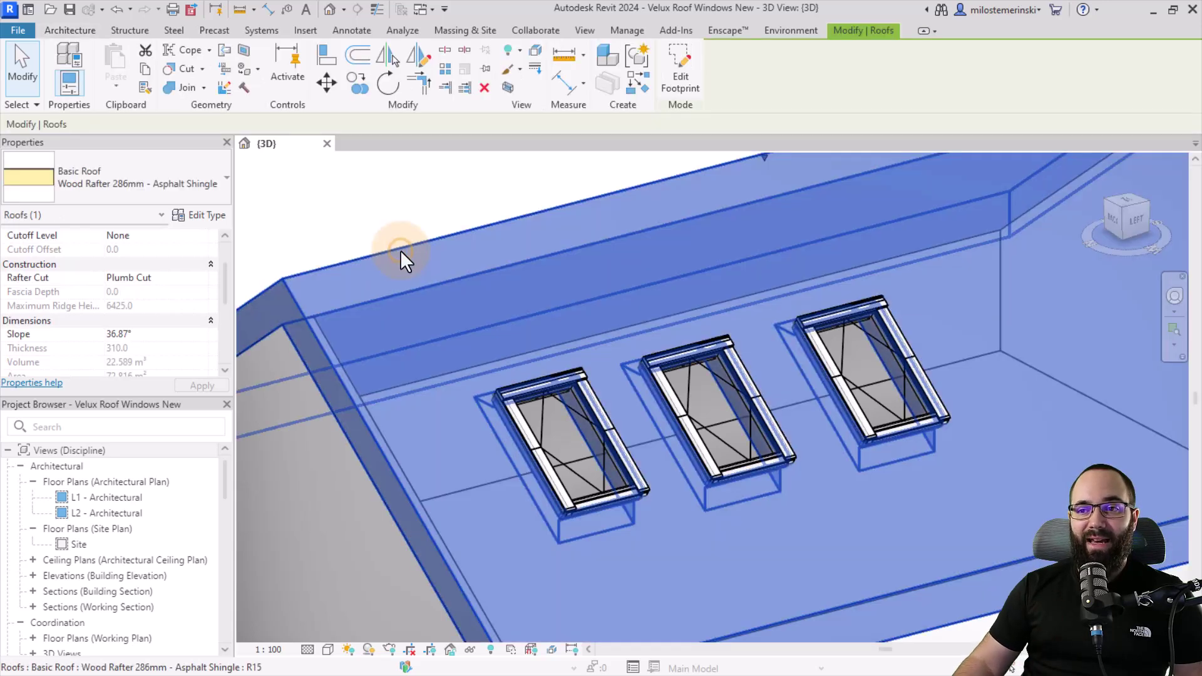
pyautogui.click(208, 215)
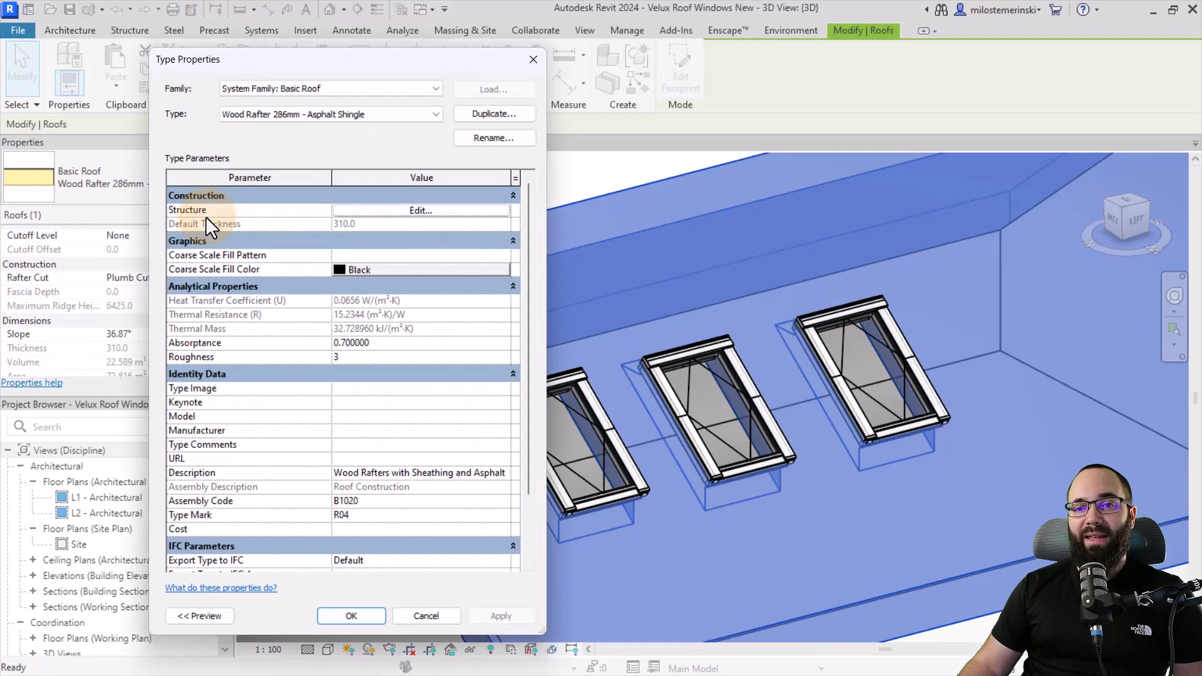
pyautogui.click(386, 209)
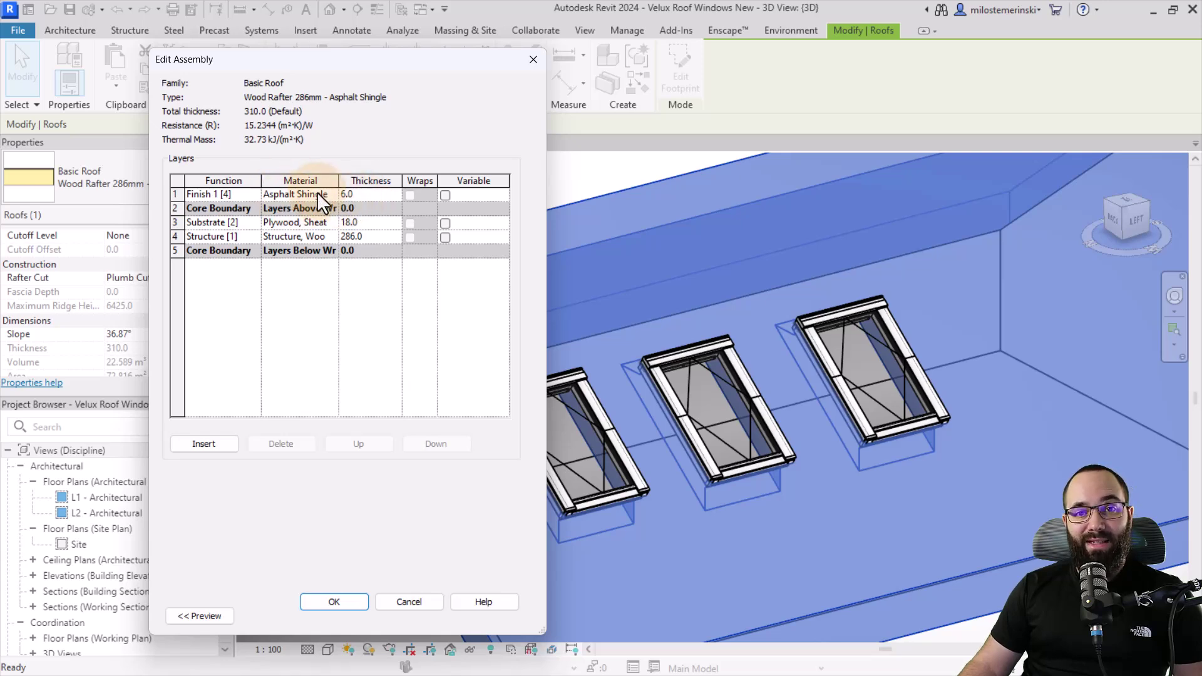
pyautogui.click(408, 602)
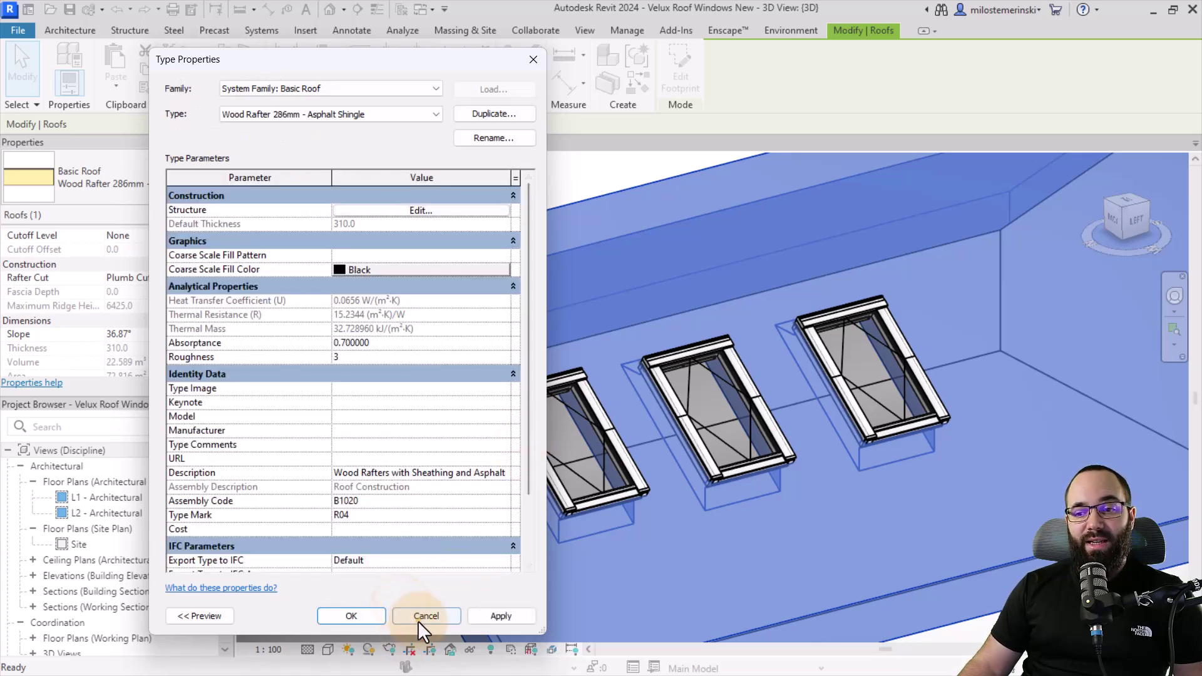
pyautogui.click(419, 616)
pyautogui.click(408, 242)
# Step: Window-select all three roof windows and set ThicknessOfRoofMat to 6
pyautogui.moveTo(429, 199); pyautogui.dragTo(987, 592)
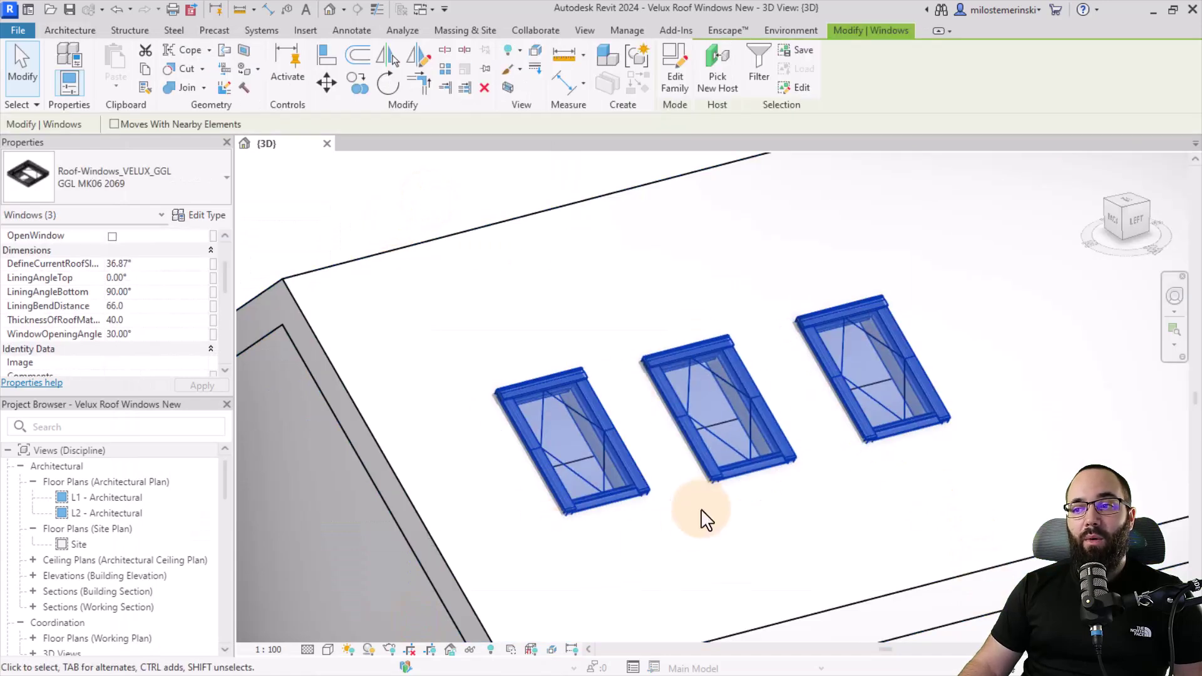
pyautogui.click(159, 321)
pyautogui.write('6')
pyautogui.click(182, 386)
pyautogui.click(390, 195)
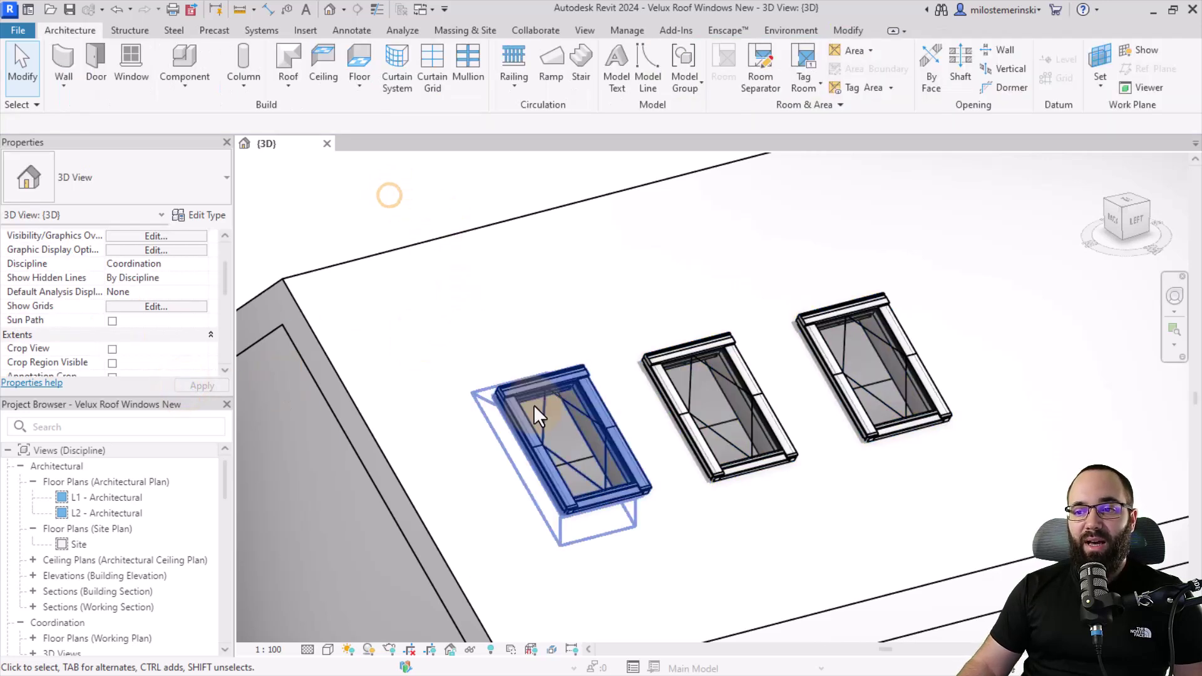
pyautogui.moveTo(535, 418)
pyautogui.keyDown('shift'); pyautogui.mouseDown(button='middle')
pyautogui.moveTo(582, 393)
pyautogui.moveTo(720, 510)
pyautogui.moveTo(810, 475)
pyautogui.moveTo(692, 536)
pyautogui.mouseUp(button='middle'); pyautogui.keyUp('shift')
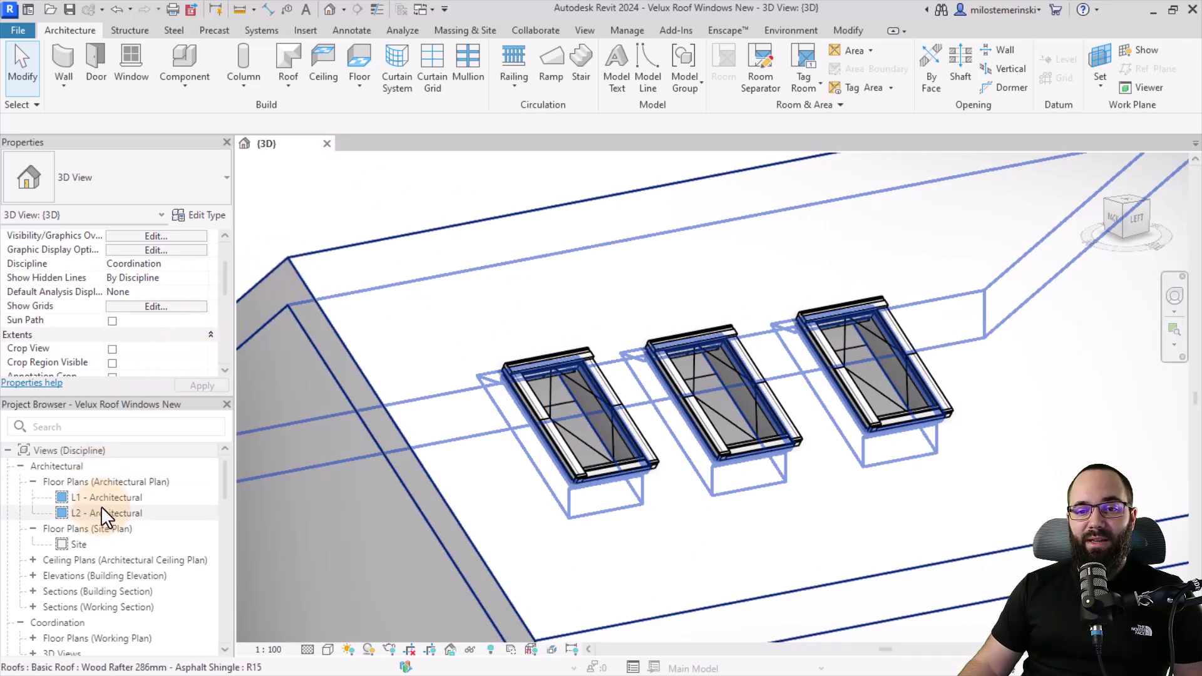
# Step: Open Section 3 from the Site plan and zoom in with Thin Lines on the roof window frame
pyautogui.doubleClick(74, 544)
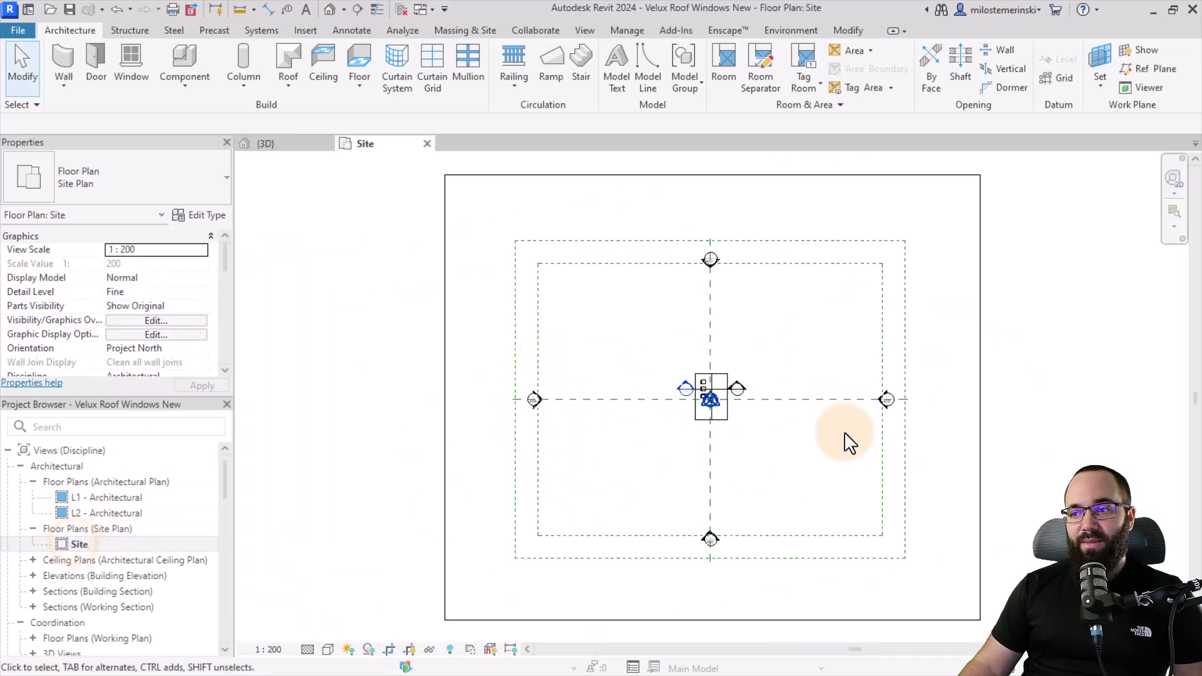
pyautogui.scroll(3, 753, 389)
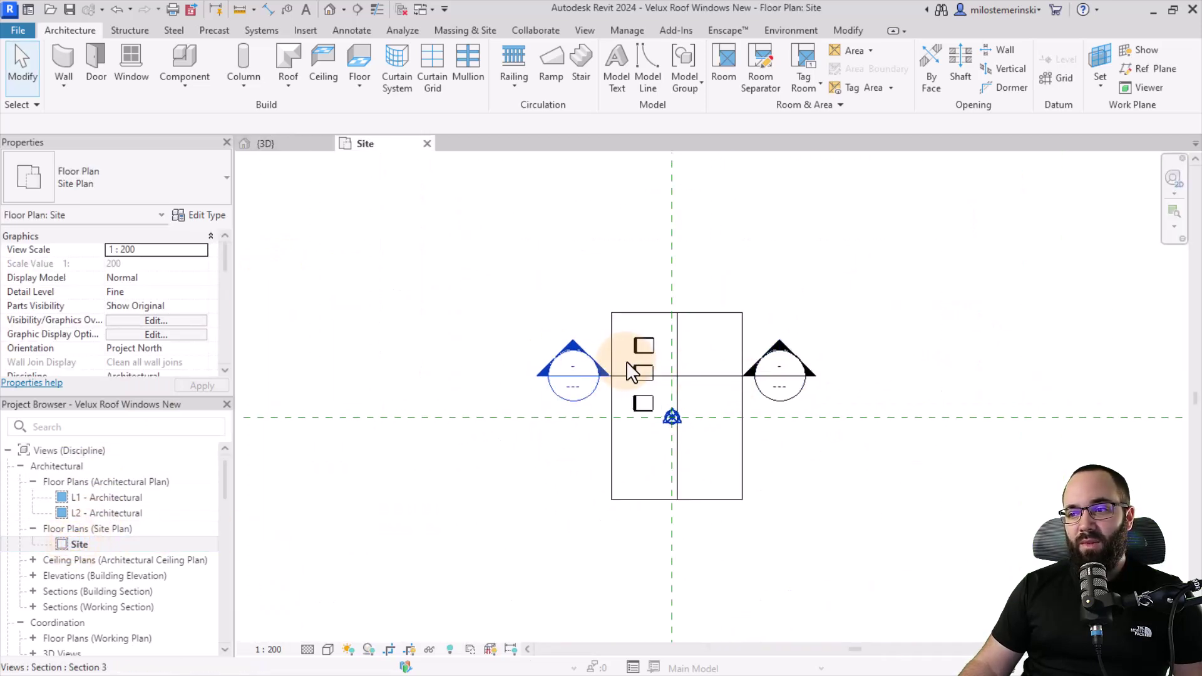
pyautogui.doubleClick(572, 343)
pyautogui.scroll(5, 564, 376)
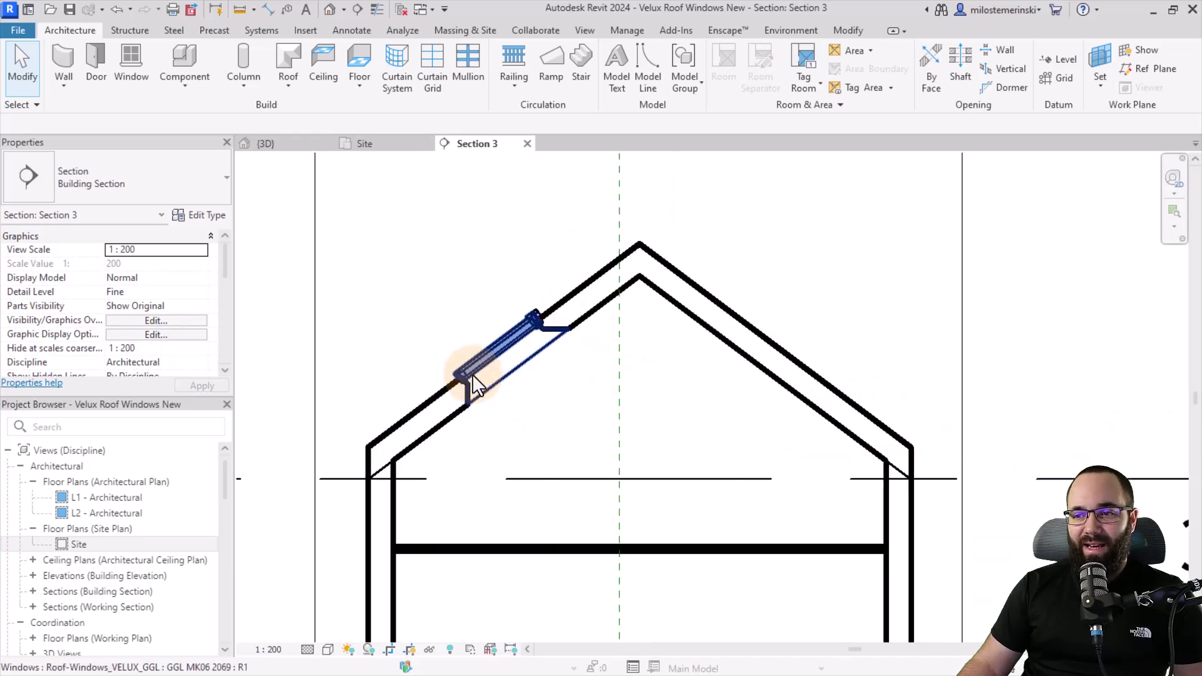
pyautogui.click(376, 9)
pyautogui.scroll(5, 599, 317)
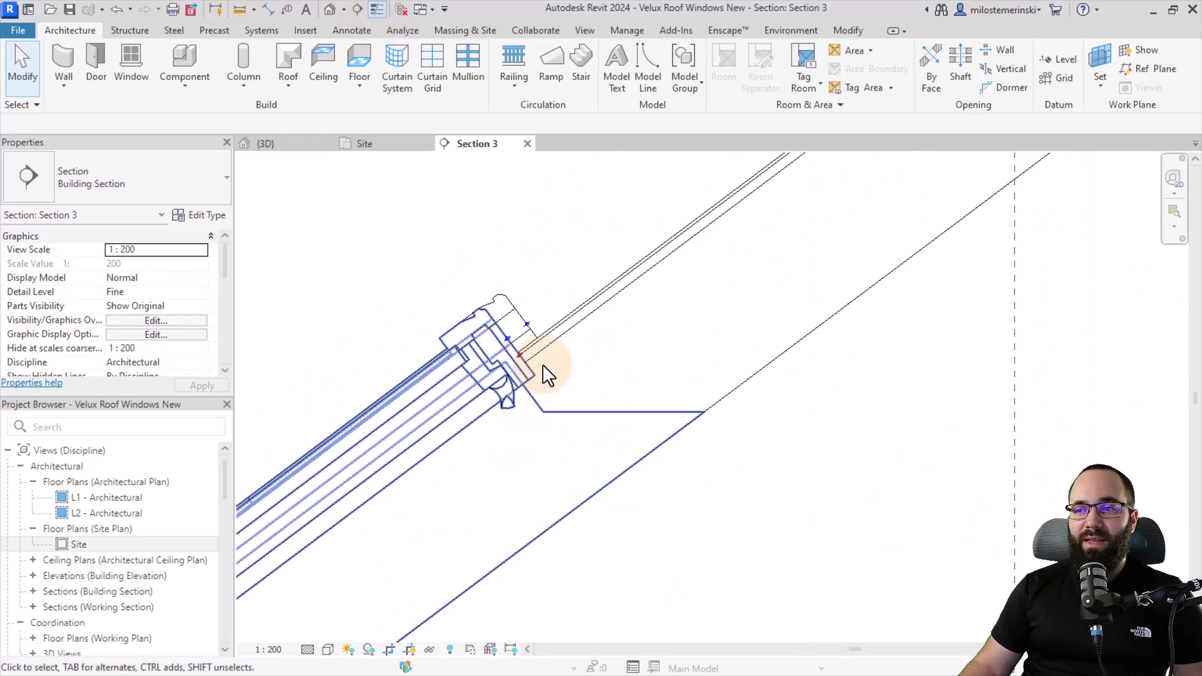
pyautogui.scroll(1, 526, 350)
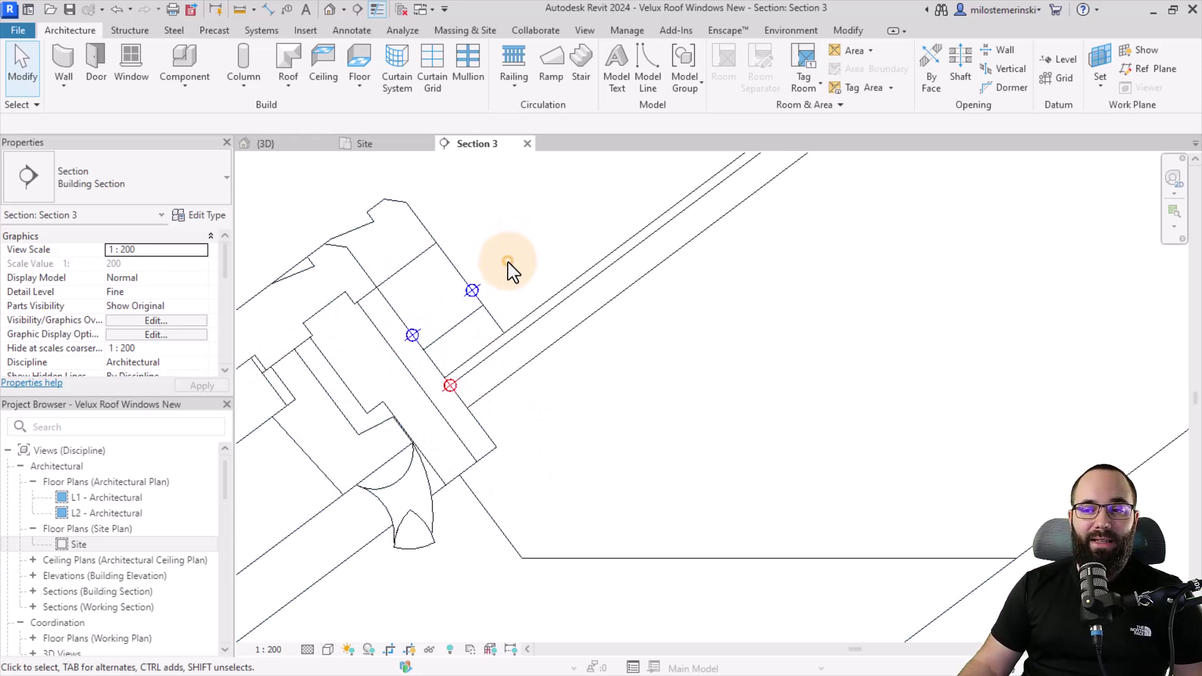
pyautogui.scroll(-3, 601, 356)
pyautogui.scroll(-5, 603, 361)
# Step: Back in the 3D view, select the left GGL roof window
pyautogui.click(266, 143)
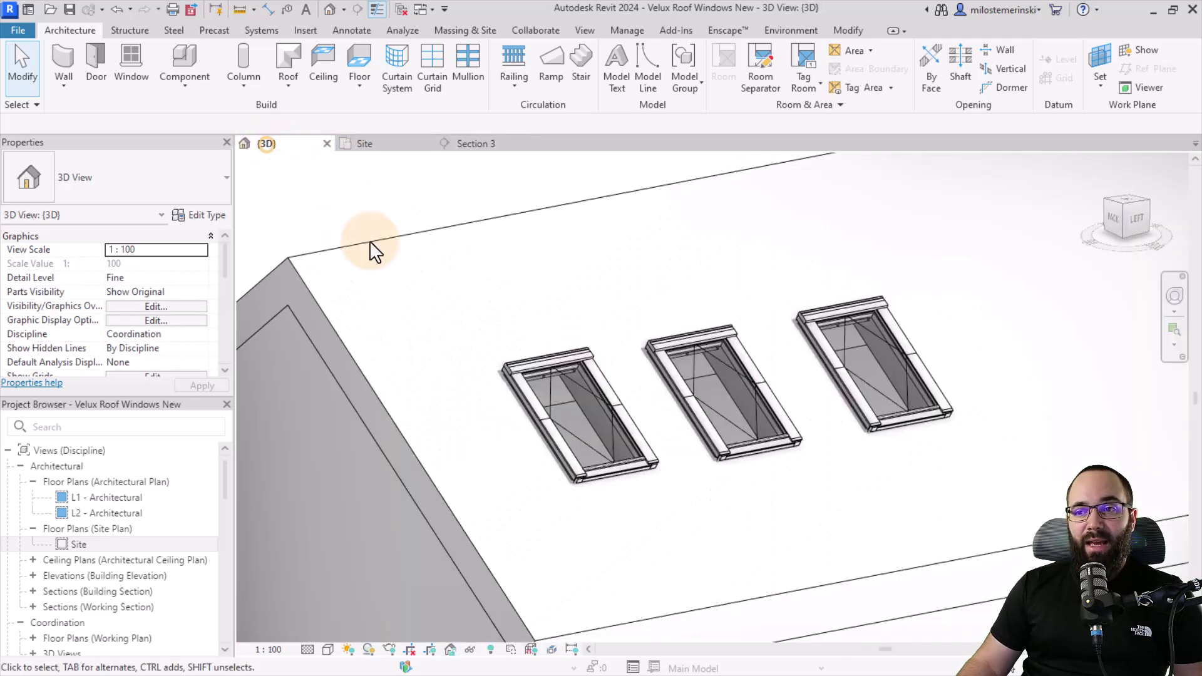
pyautogui.click(671, 354)
pyautogui.scroll(-3, 200, 337)
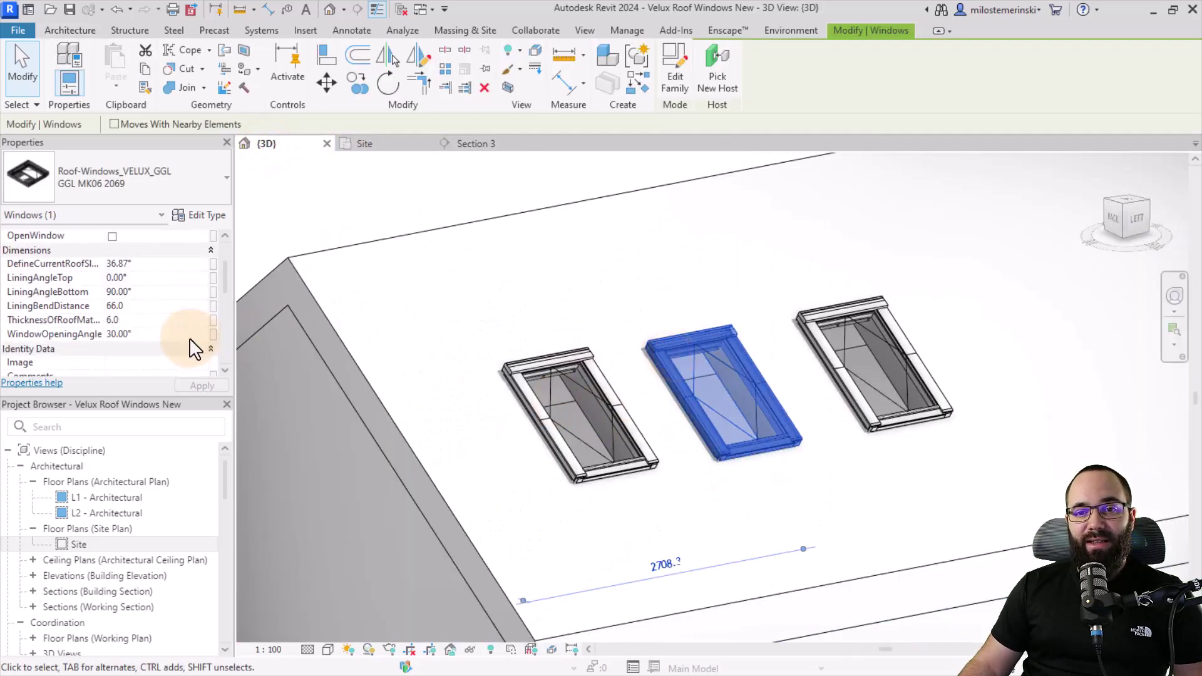
pyautogui.click(824, 303)
pyautogui.click(690, 291)
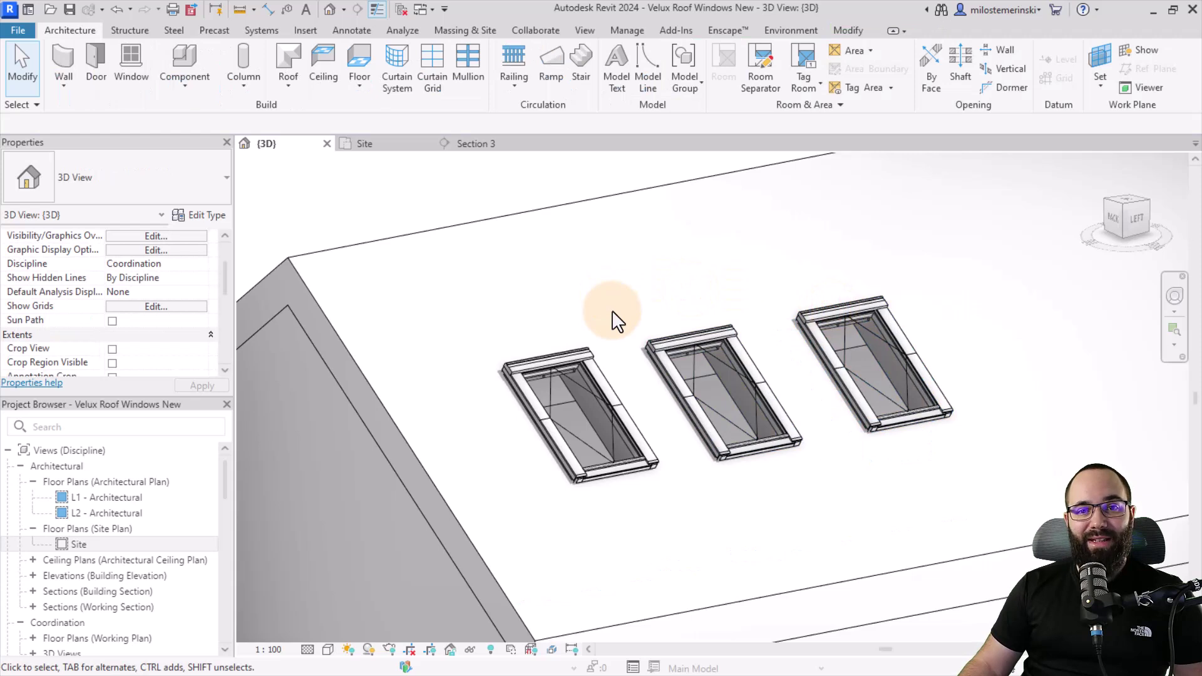
pyautogui.scroll(-3, 145, 293)
pyautogui.click(549, 370)
pyautogui.click(542, 362)
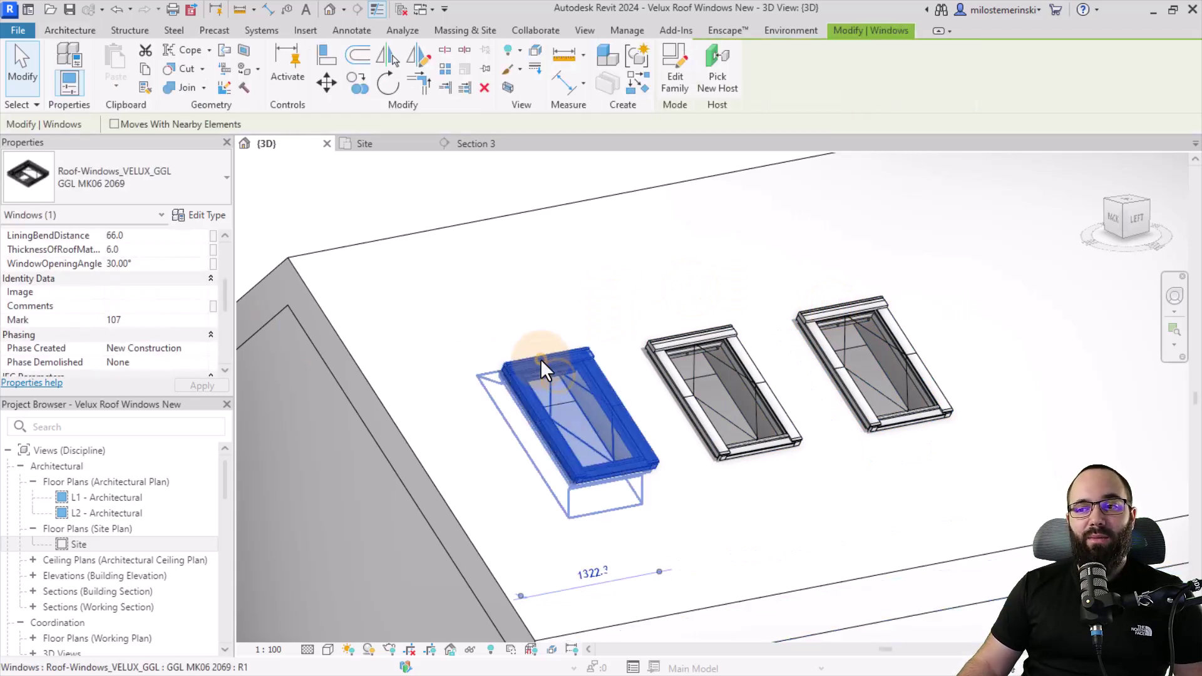
pyautogui.scroll(-2, 155, 293)
pyautogui.scroll(4, 188, 302)
pyautogui.scroll(2, 188, 302)
pyautogui.scroll(2, 169, 333)
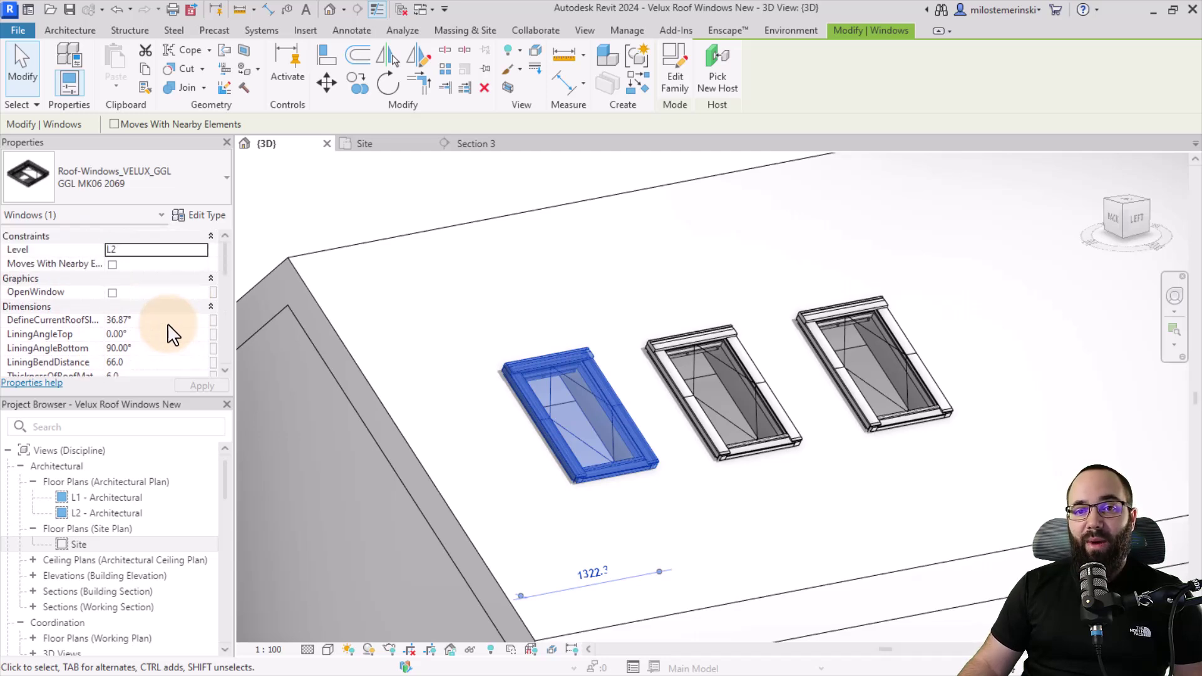
# Step: Set the GGL MK06 type's Width to 1000 mm and apply it
pyautogui.click(205, 219)
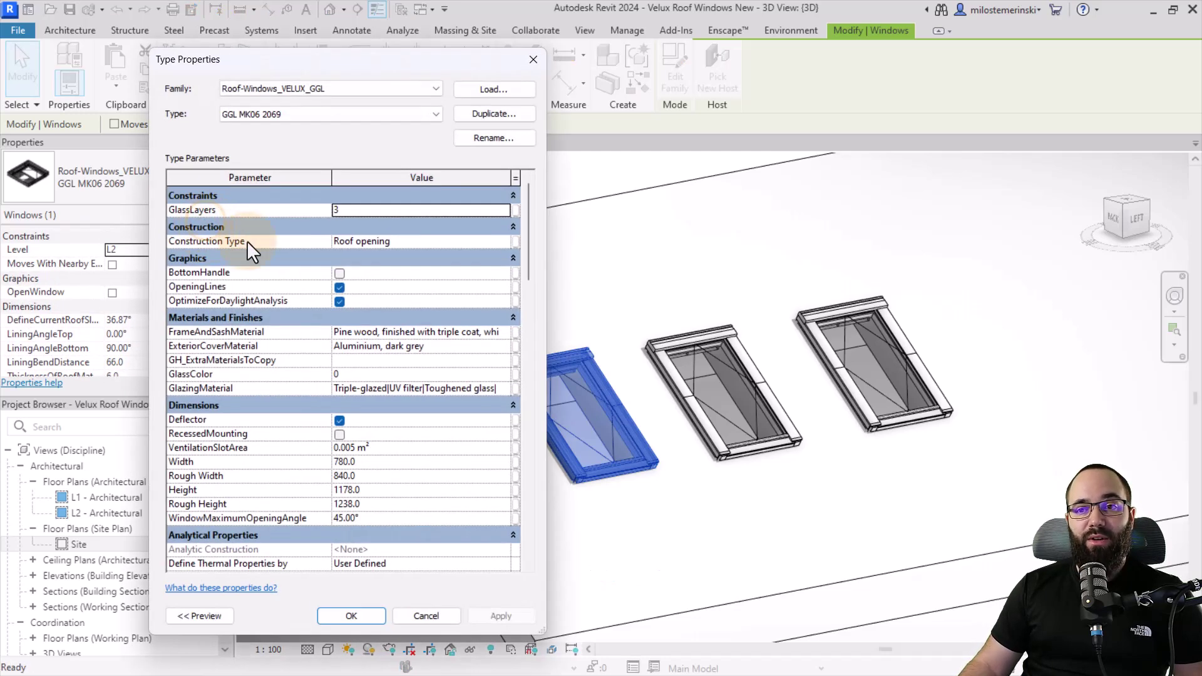
pyautogui.moveTo(337, 63); pyautogui.dragTo(259, 51)
pyautogui.scroll(-1, 277, 336)
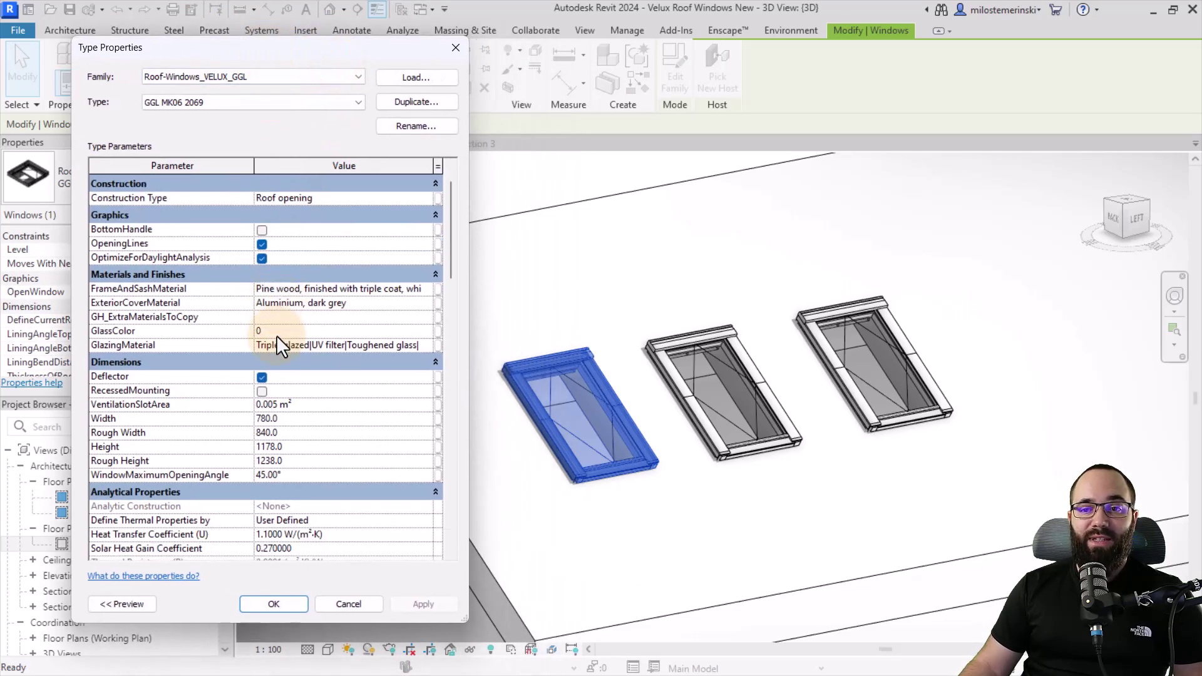
pyautogui.scroll(-1, 390, 426)
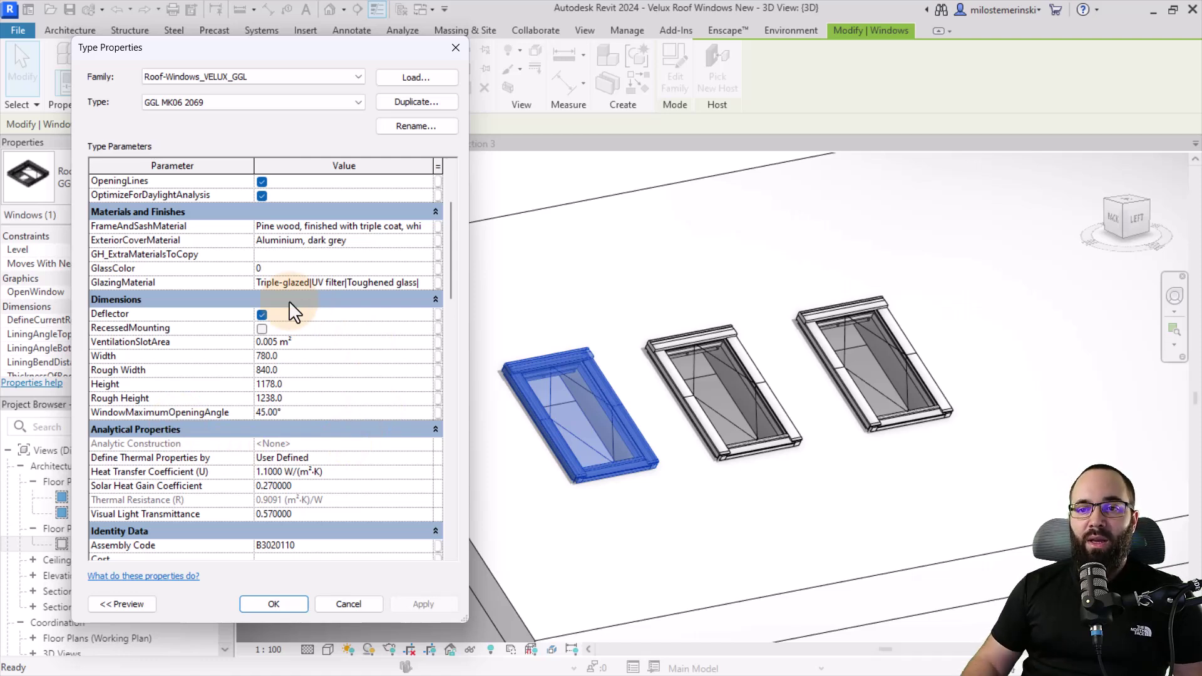
pyautogui.click(303, 343)
pyautogui.click(302, 356)
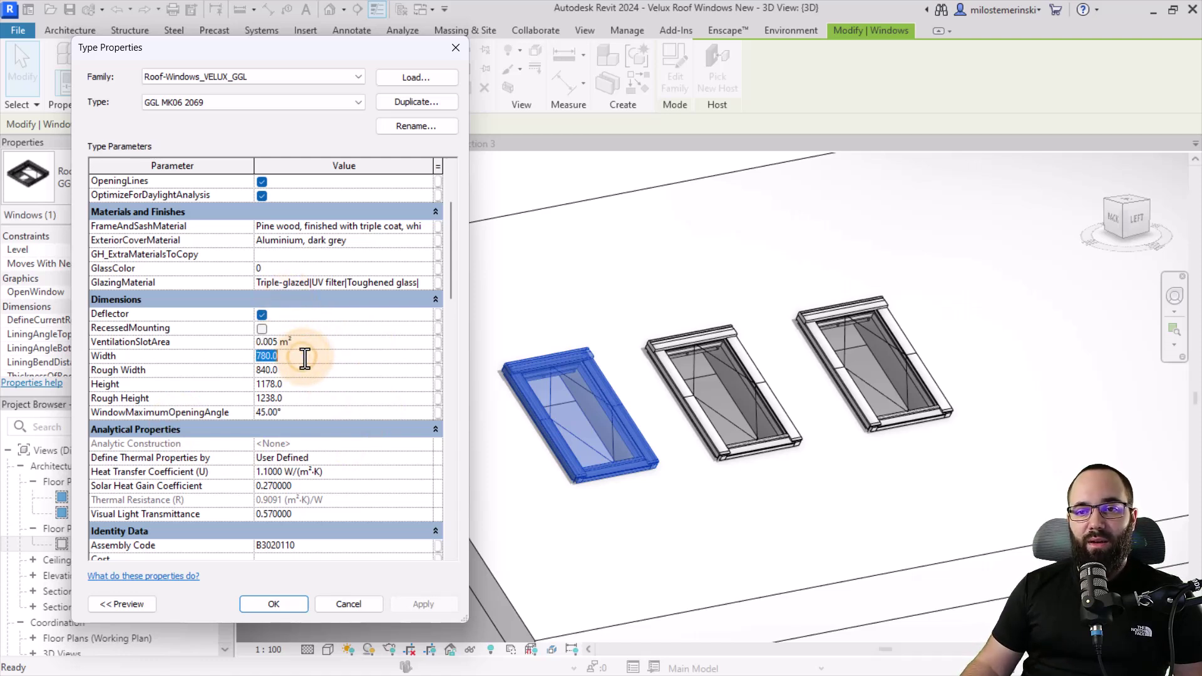
pyautogui.doubleClick(305, 357)
pyautogui.write('1000')
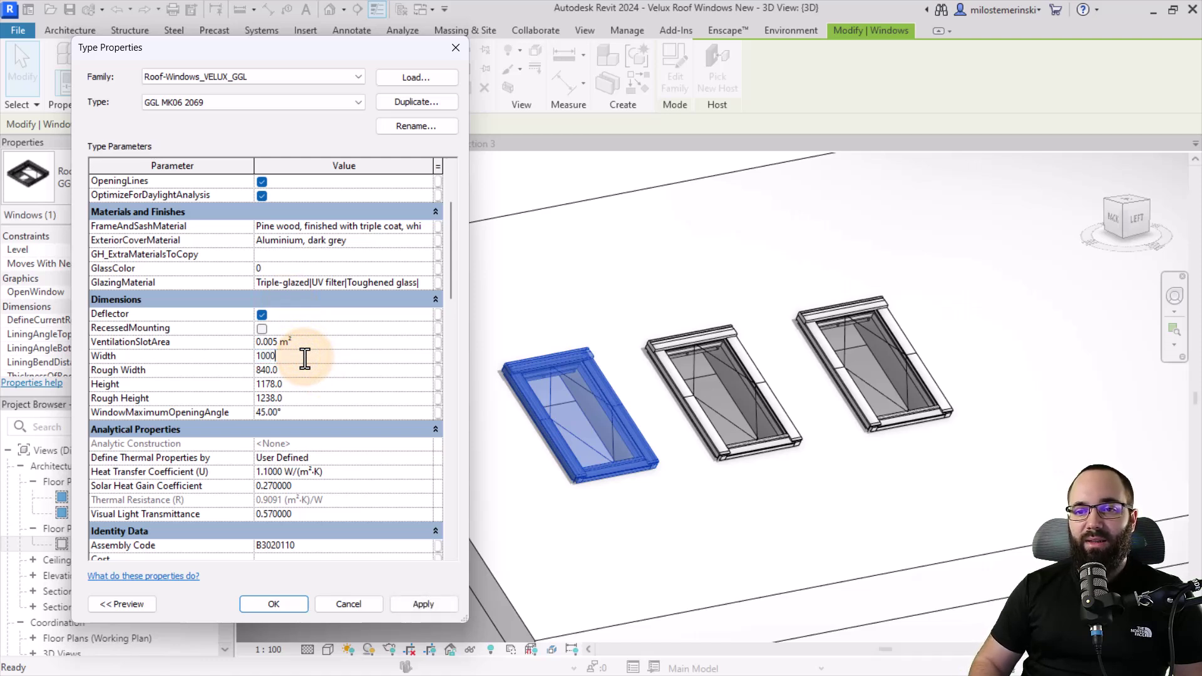
pyautogui.click(412, 604)
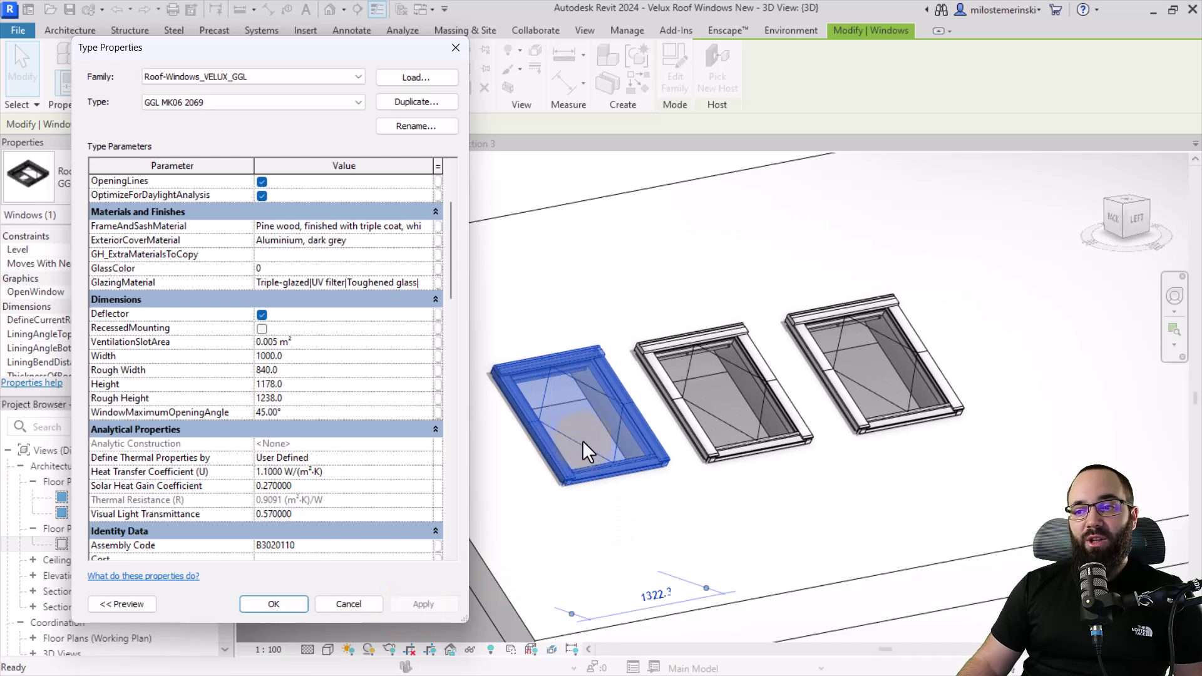
# Step: Cancel the type properties and undo, restoring the 780 mm width
pyautogui.click(344, 605)
pyautogui.click(115, 10)
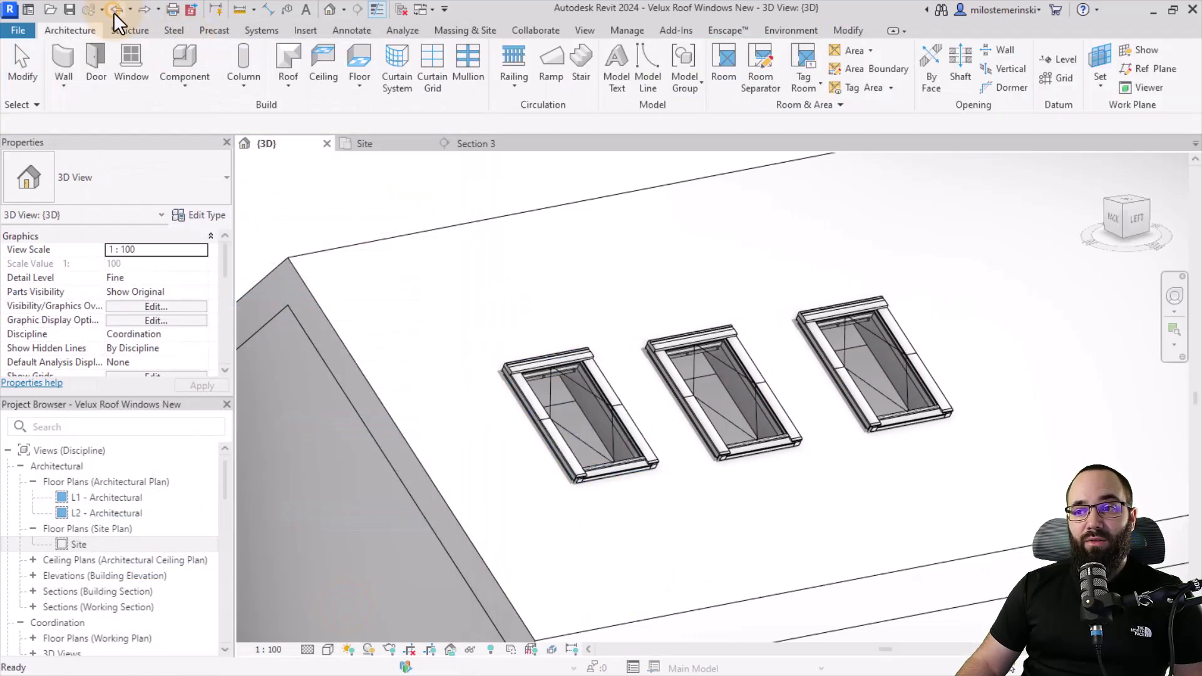
pyautogui.click(474, 282)
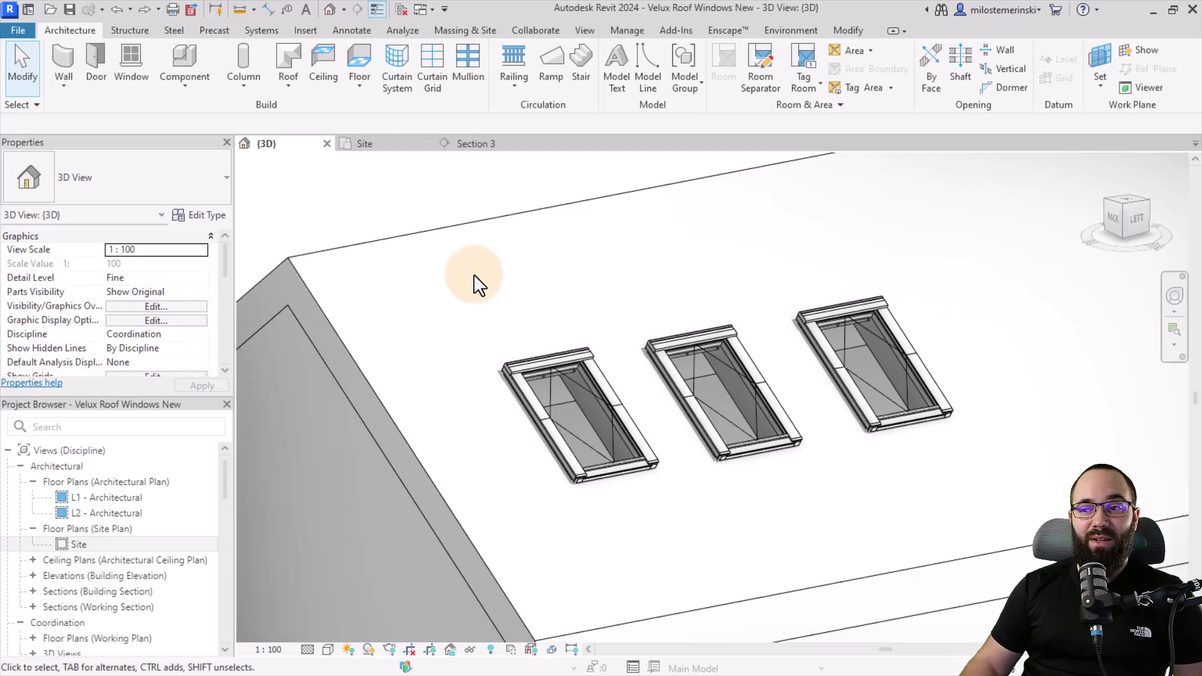
pyautogui.click(532, 353)
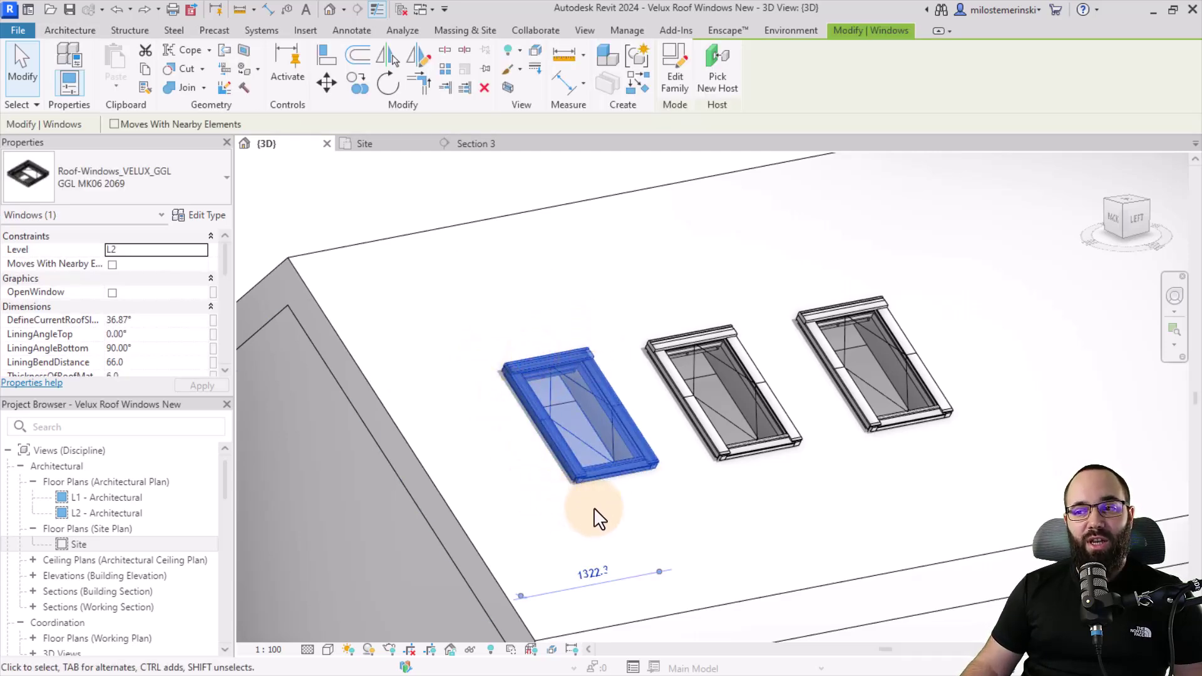
pyautogui.click(665, 492)
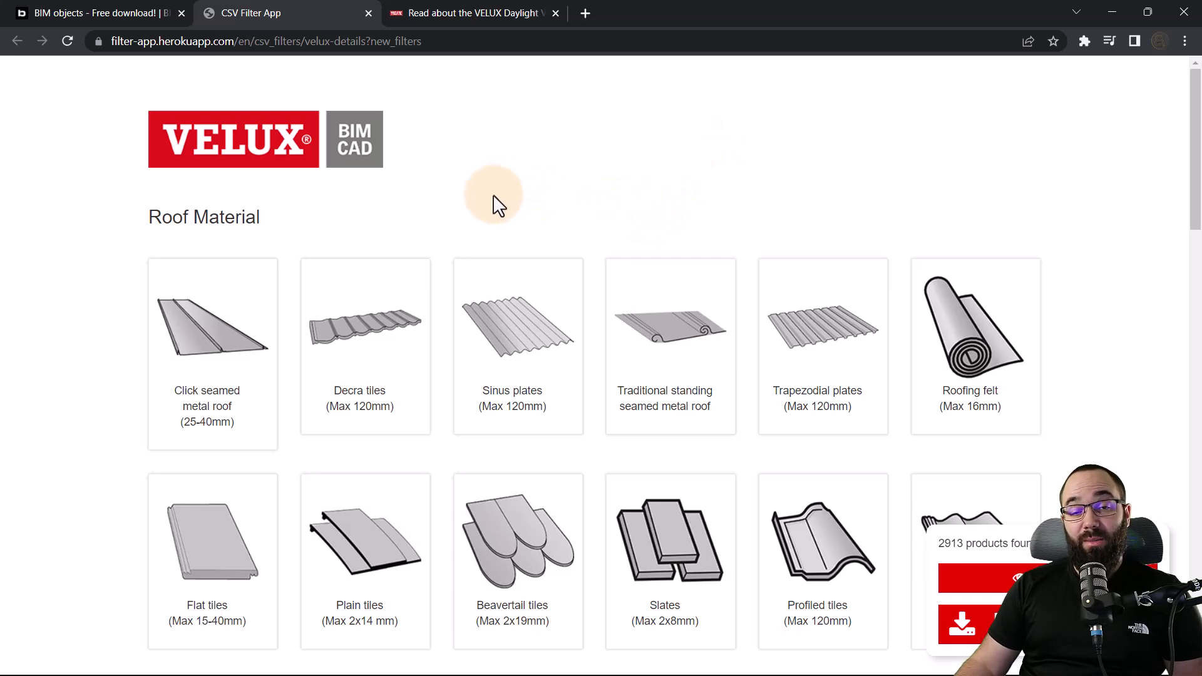
pyautogui.click(483, 11)
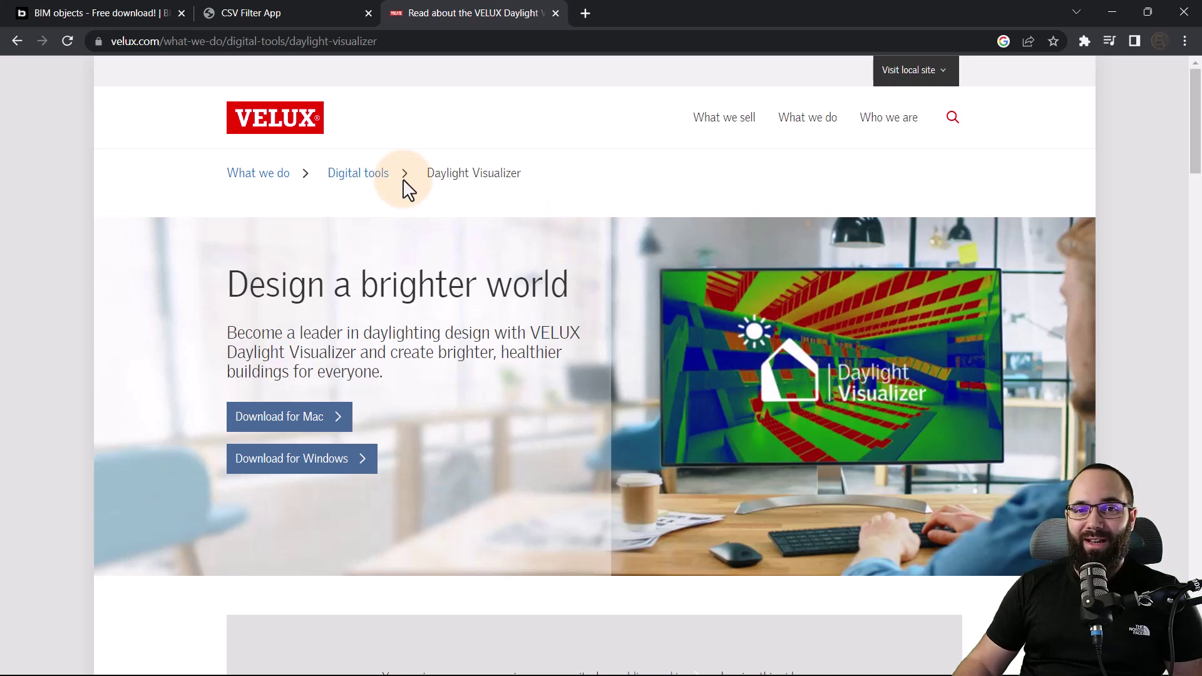
pyautogui.click(281, 13)
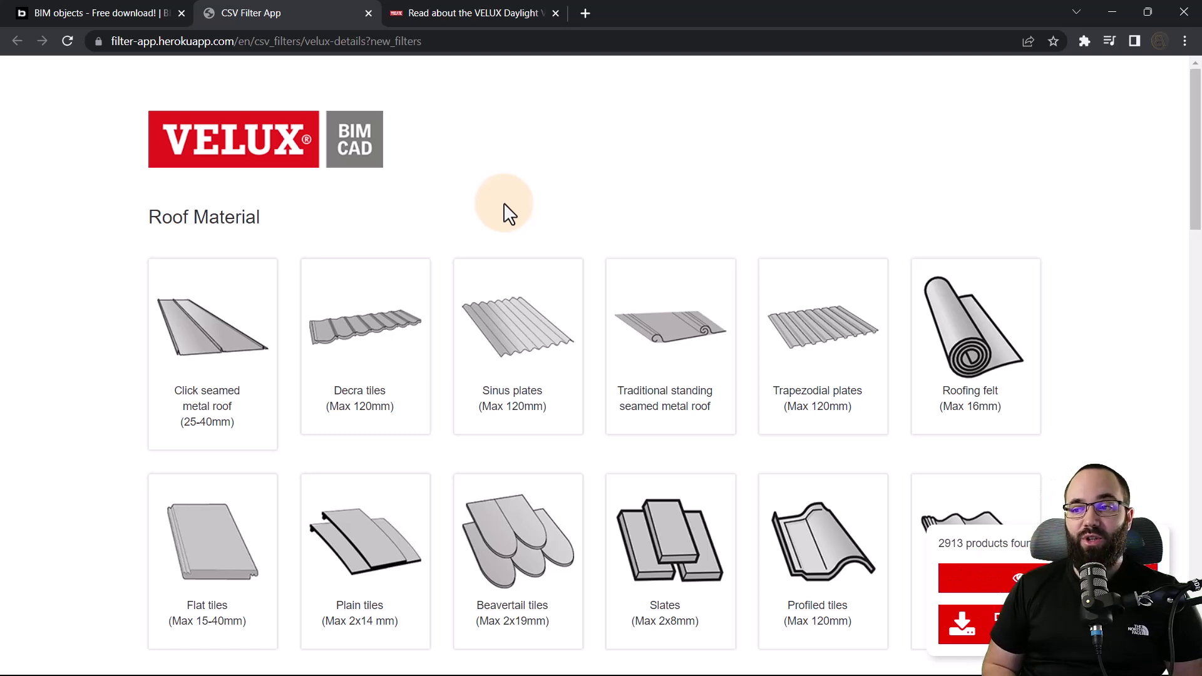
# Step: Filter by Profiled tiles (Max 120mm), Core products and Standard single windows
pyautogui.scroll(-2, 539, 249)
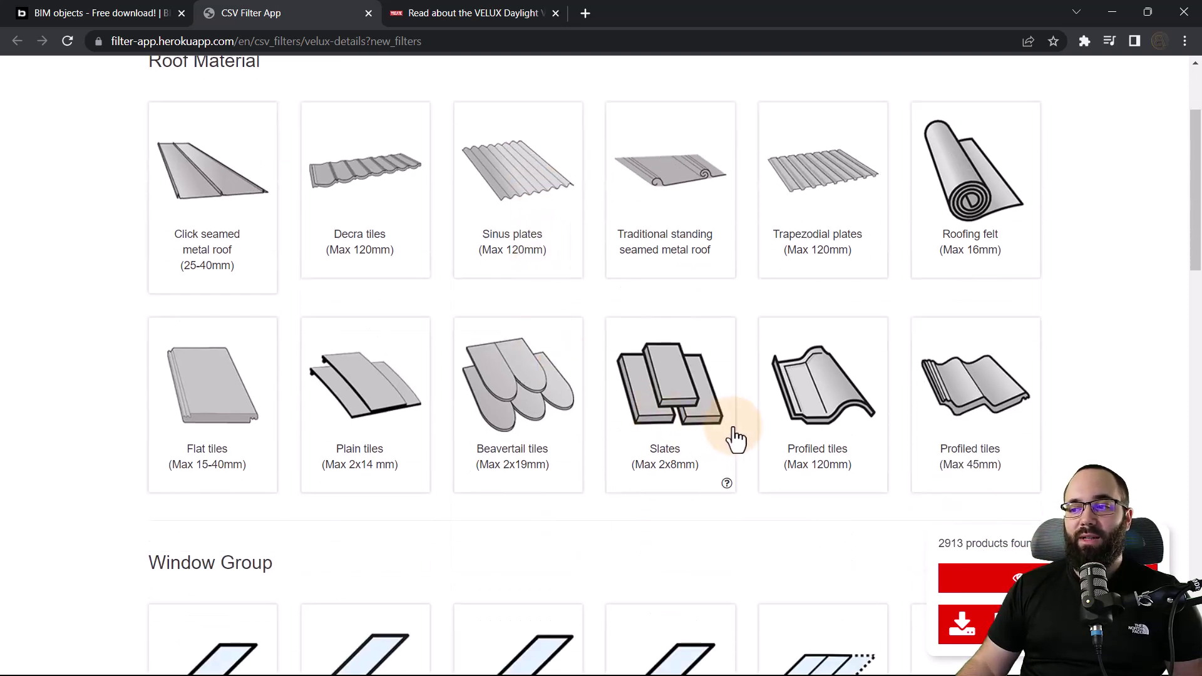
pyautogui.click(825, 405)
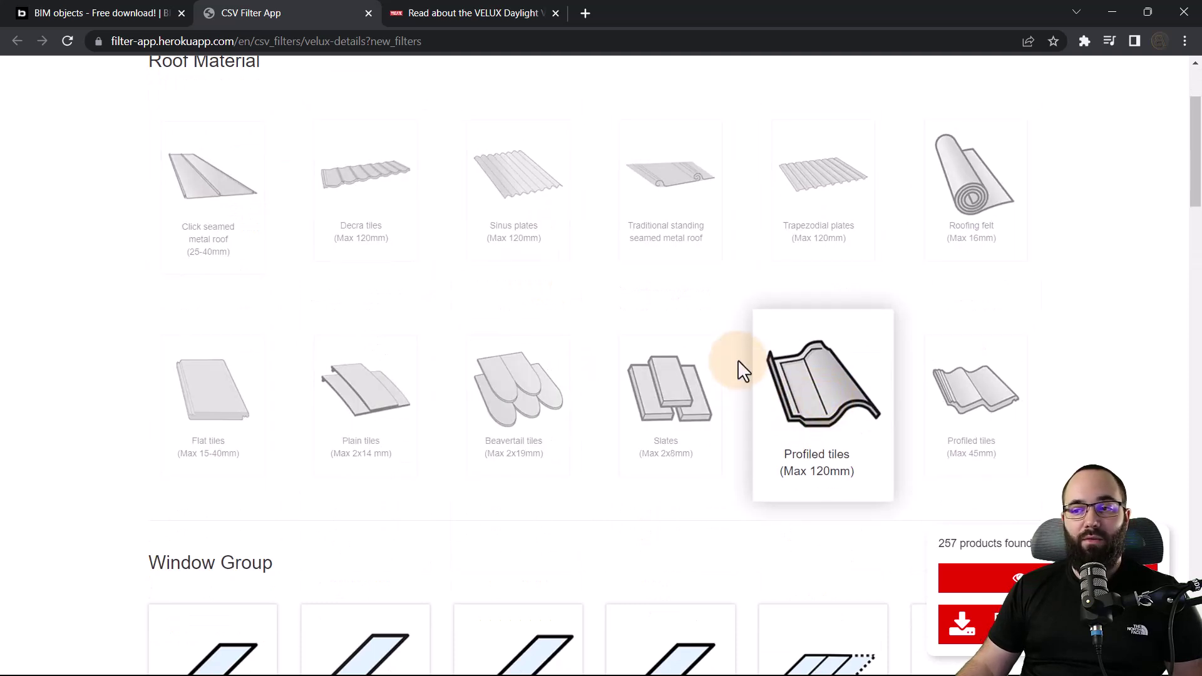
pyautogui.scroll(-5, 602, 333)
pyautogui.click(210, 351)
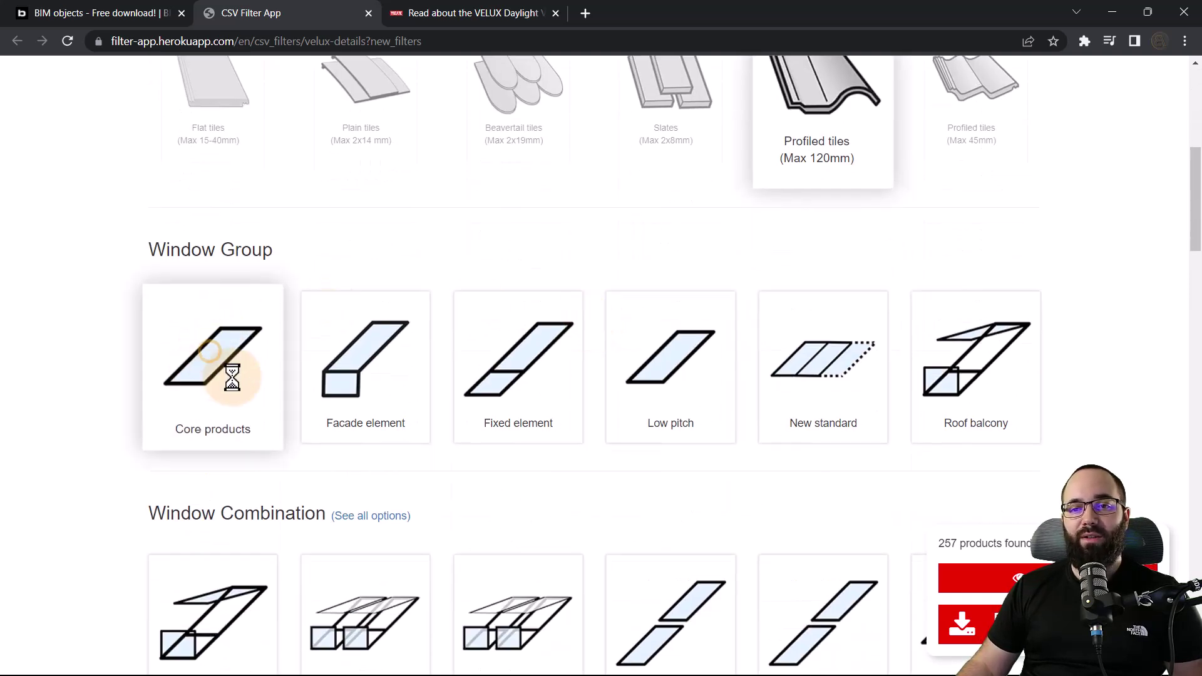
pyautogui.scroll(-7, 414, 328)
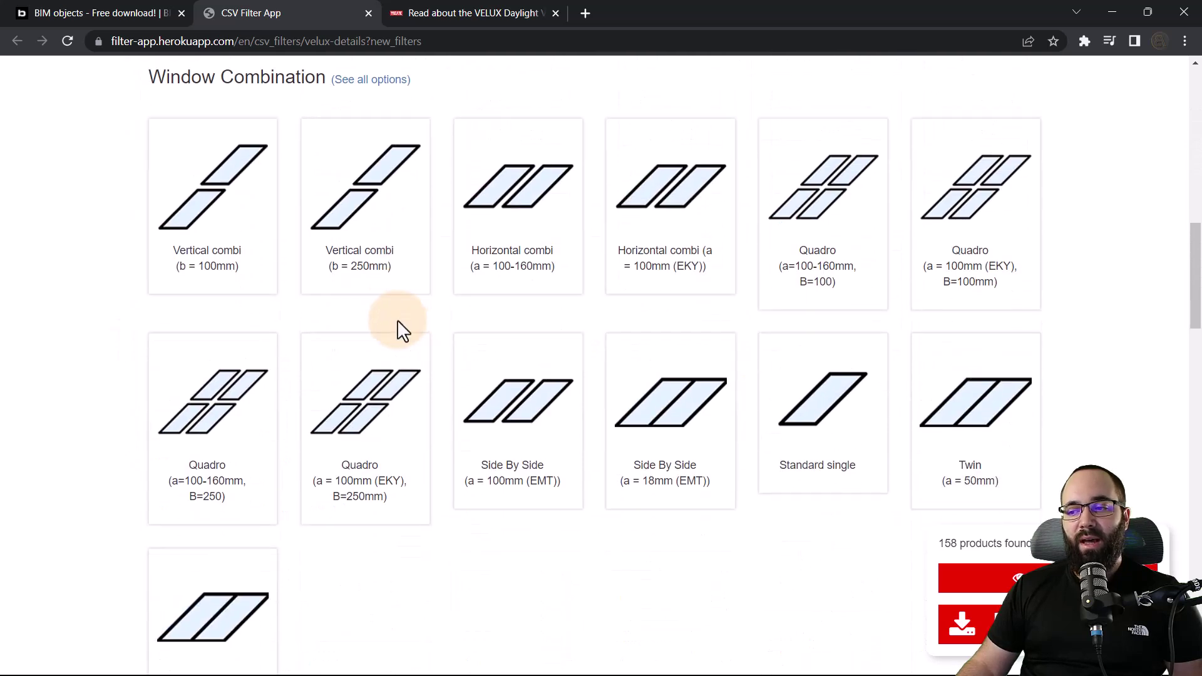
pyautogui.click(839, 394)
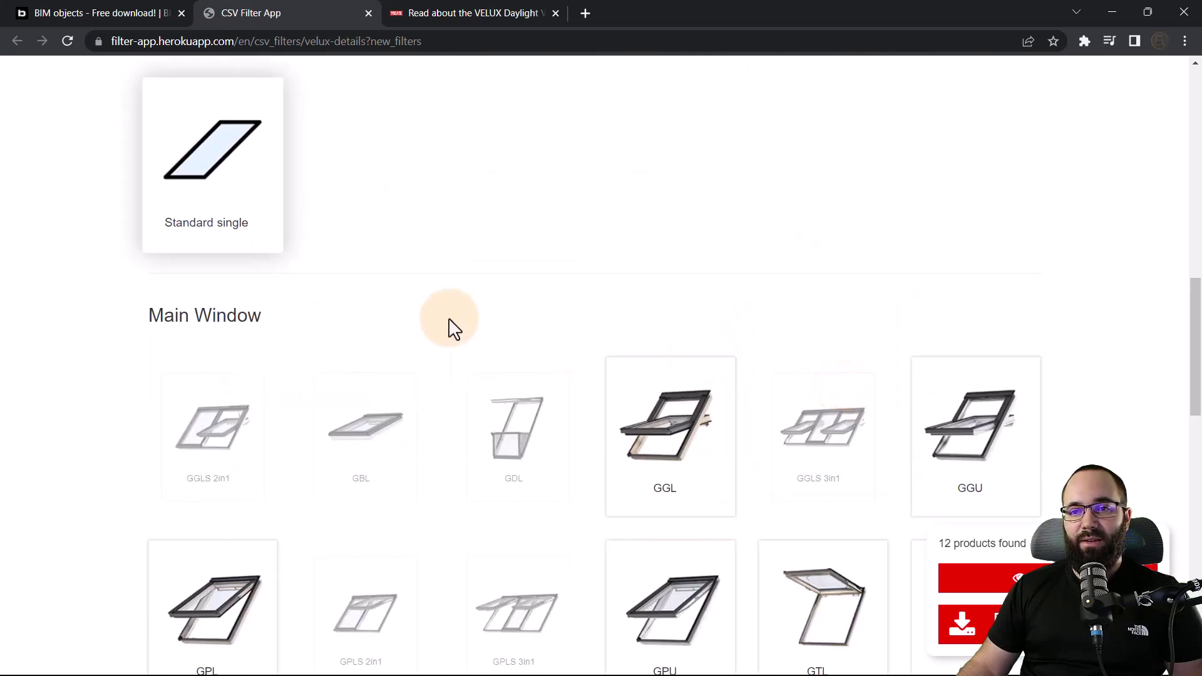
pyautogui.scroll(-5, 397, 325)
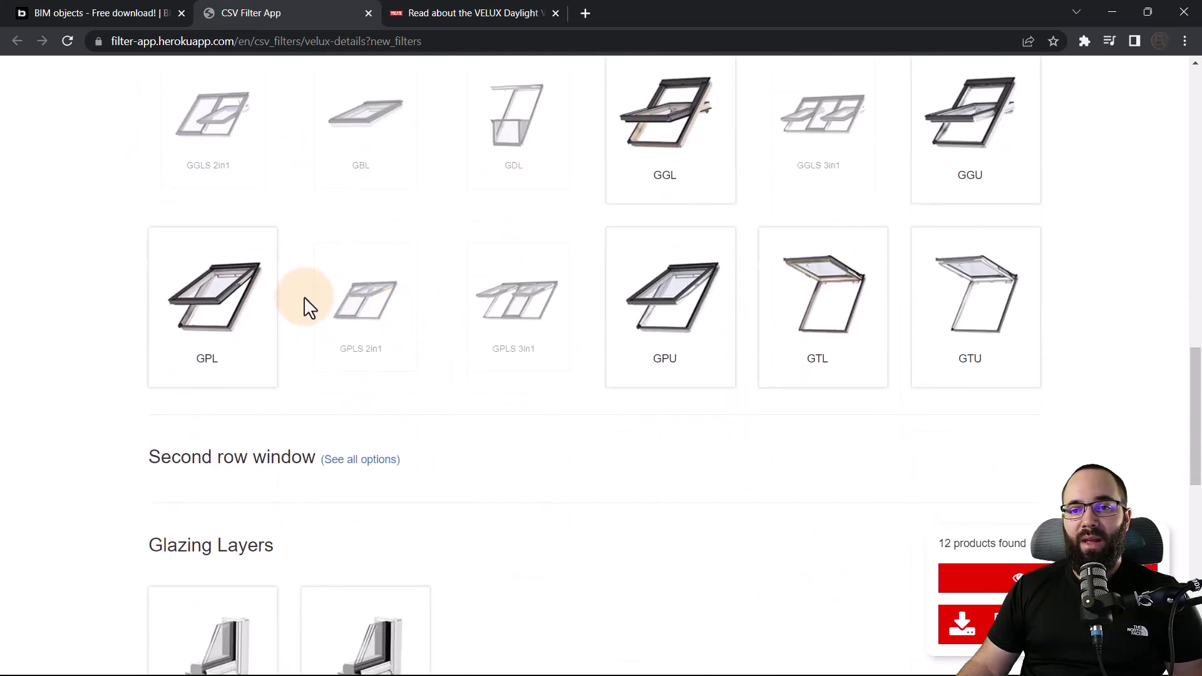
pyautogui.scroll(3, 308, 307)
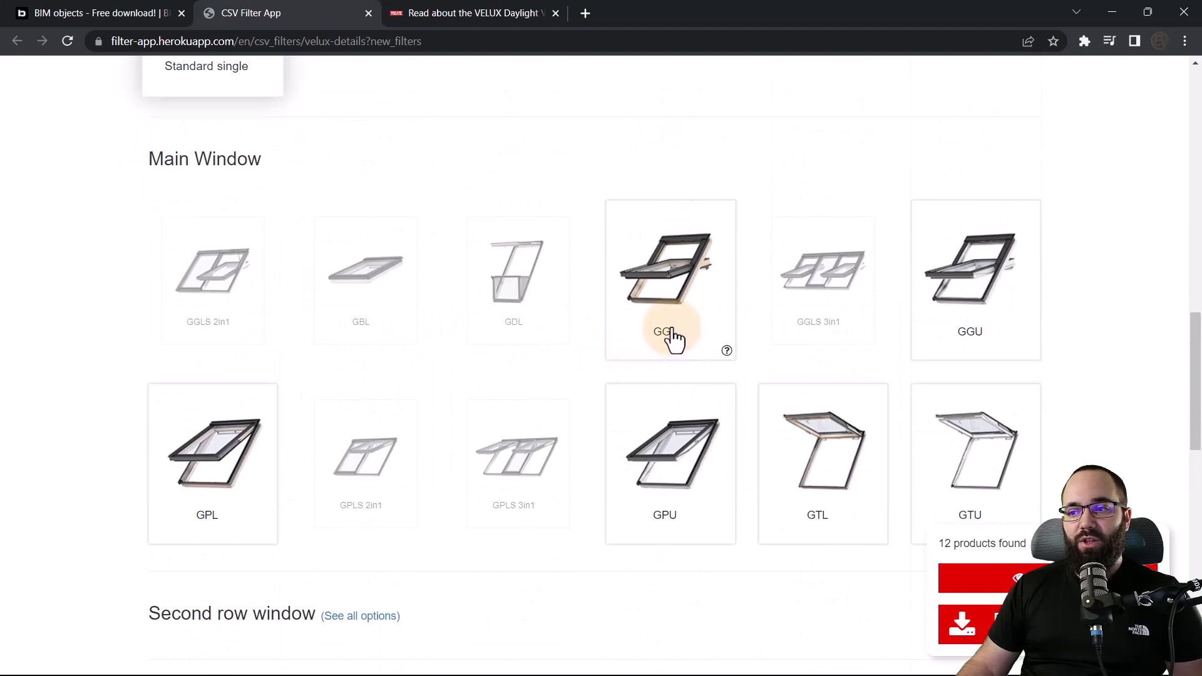
# Step: Narrow to GGL with 3 layer glazing, Red level placement and E_W flashing
pyautogui.click(670, 338)
pyautogui.scroll(-5, 426, 385)
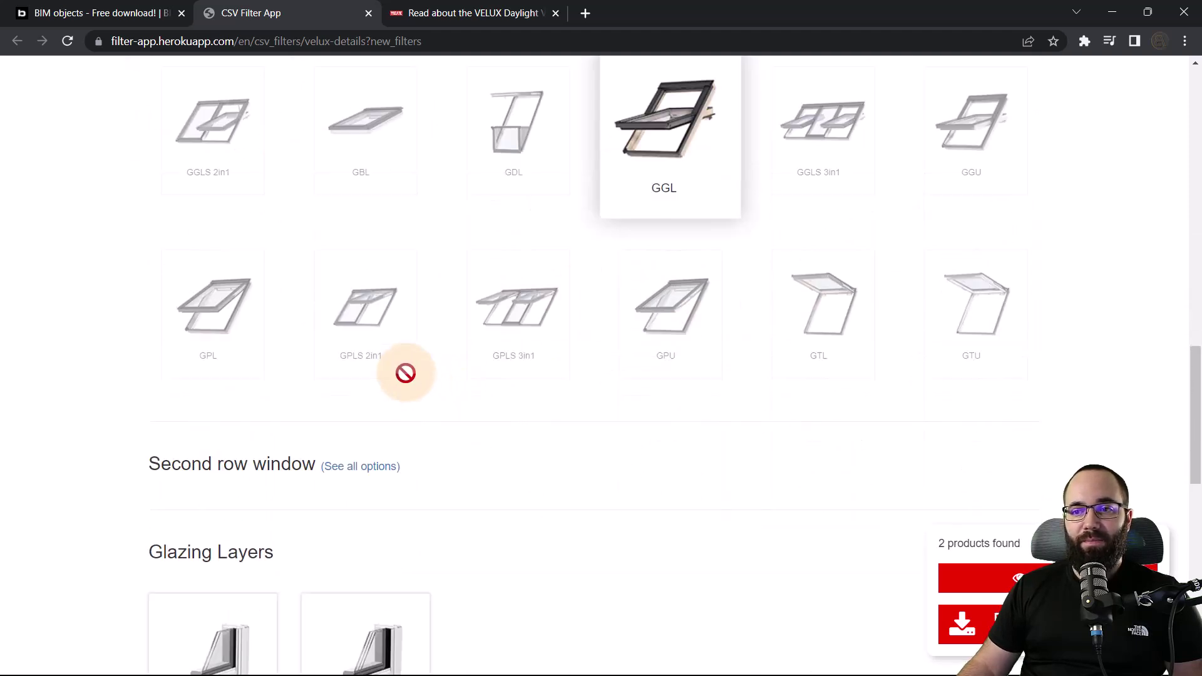
pyautogui.scroll(-2, 404, 374)
pyautogui.click(389, 368)
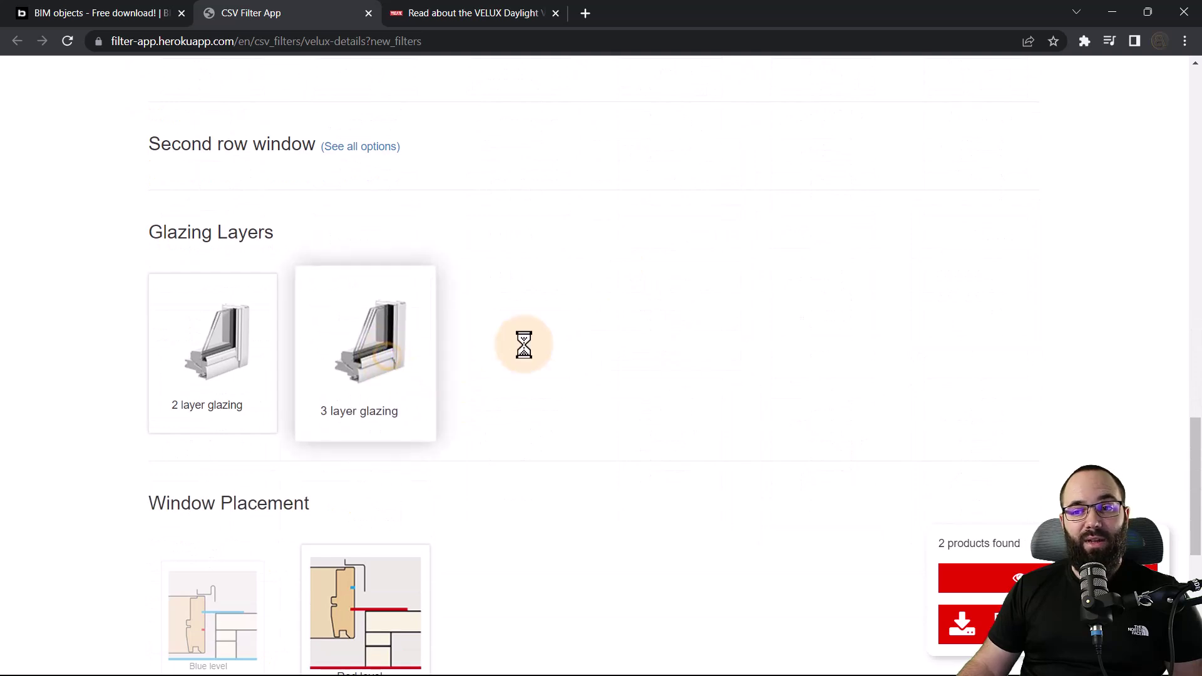
pyautogui.scroll(-4, 505, 384)
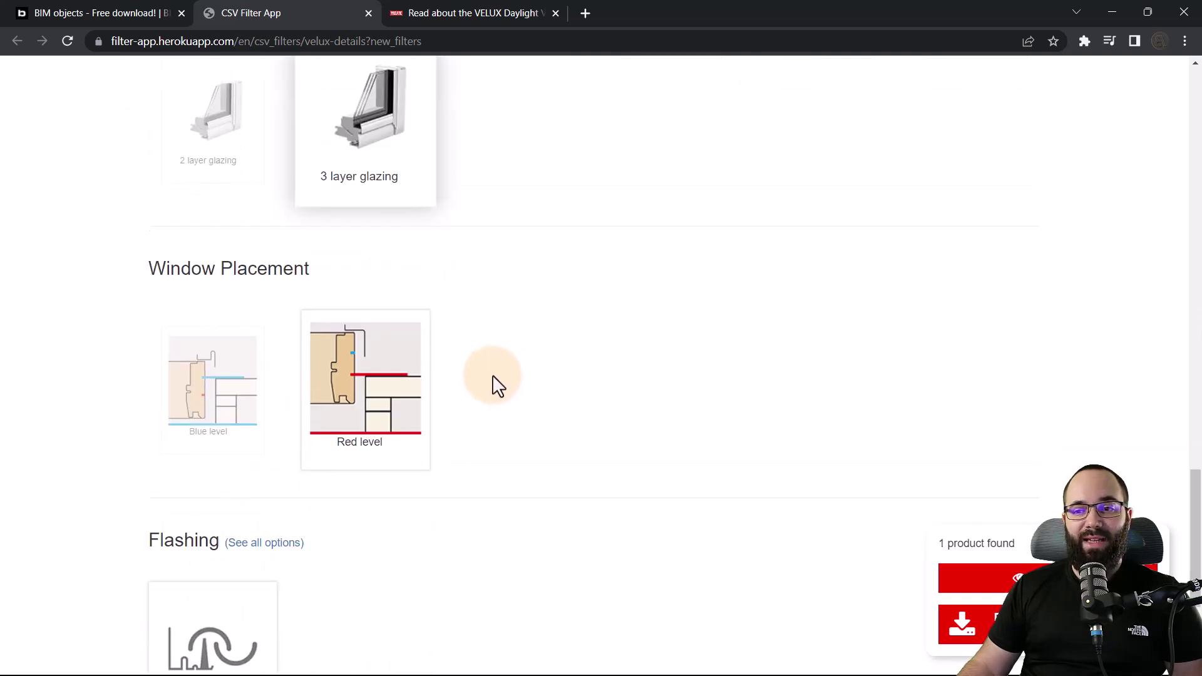
pyautogui.click(377, 396)
pyautogui.scroll(-4, 473, 394)
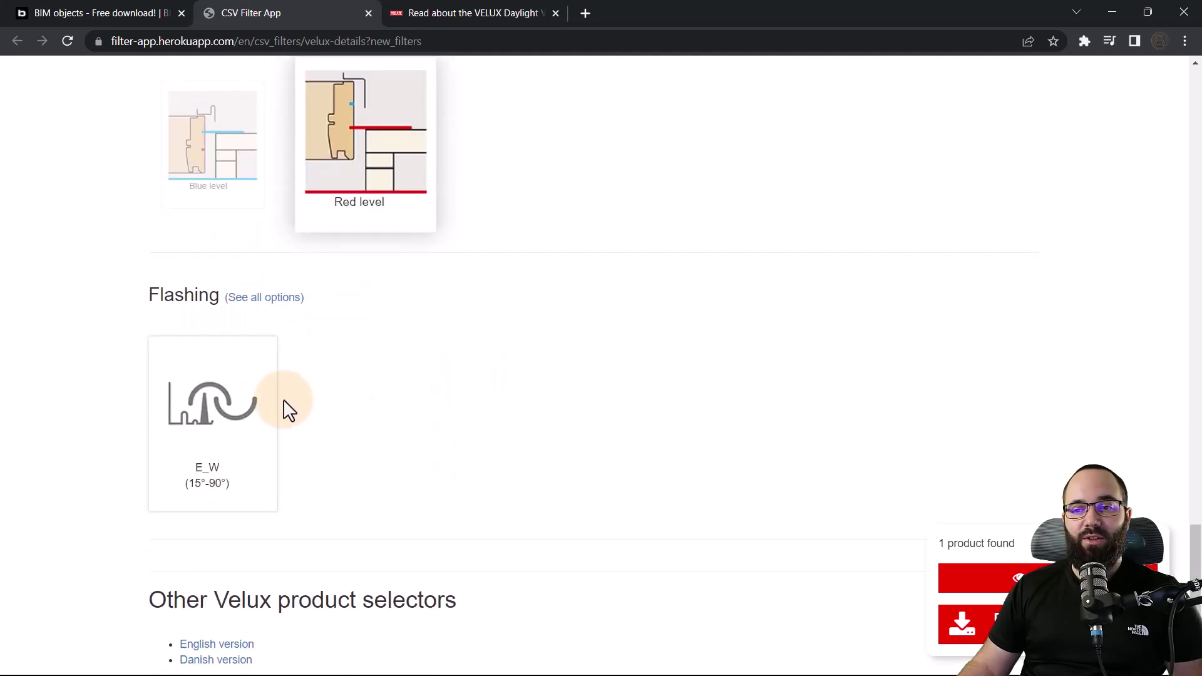
pyautogui.click(245, 396)
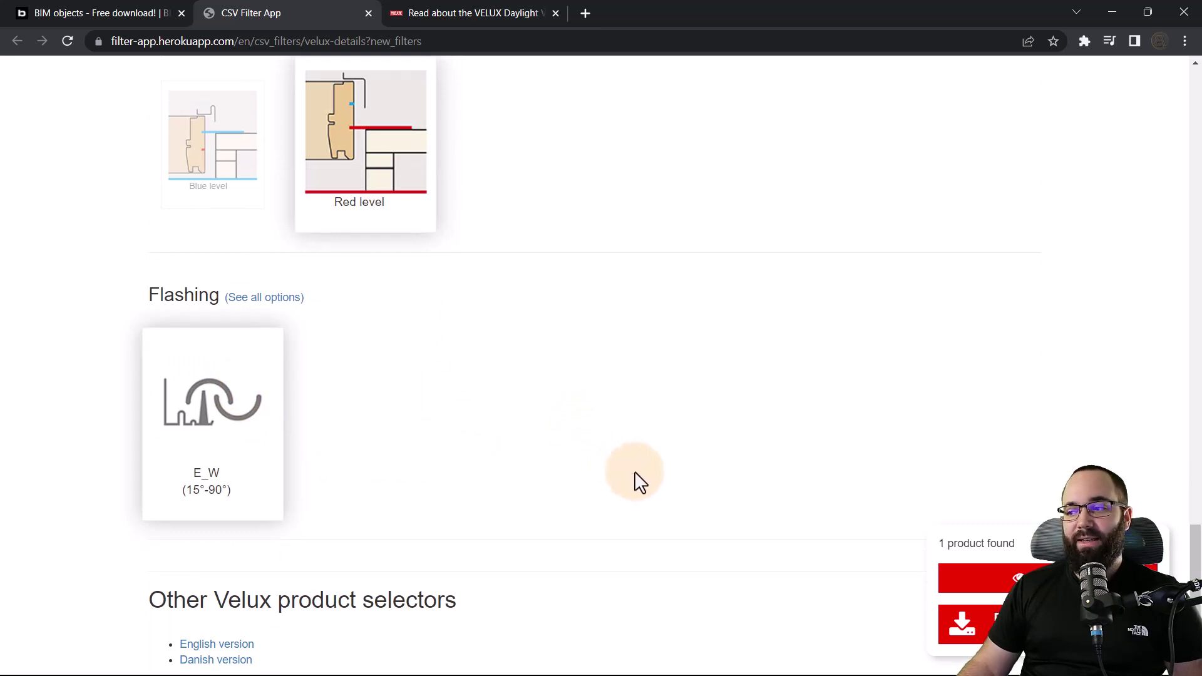
# Step: Preview the matching GGL section detail and show its Revit, DWG and PDF download options
pyautogui.click(1002, 577)
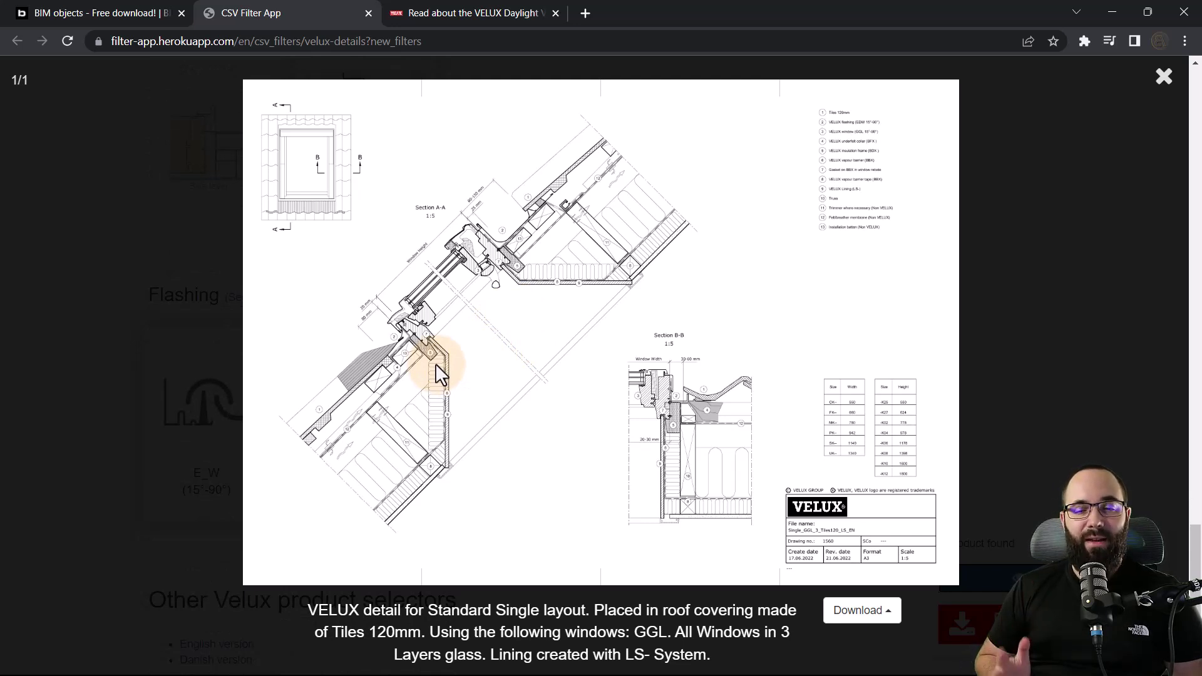
pyautogui.click(847, 614)
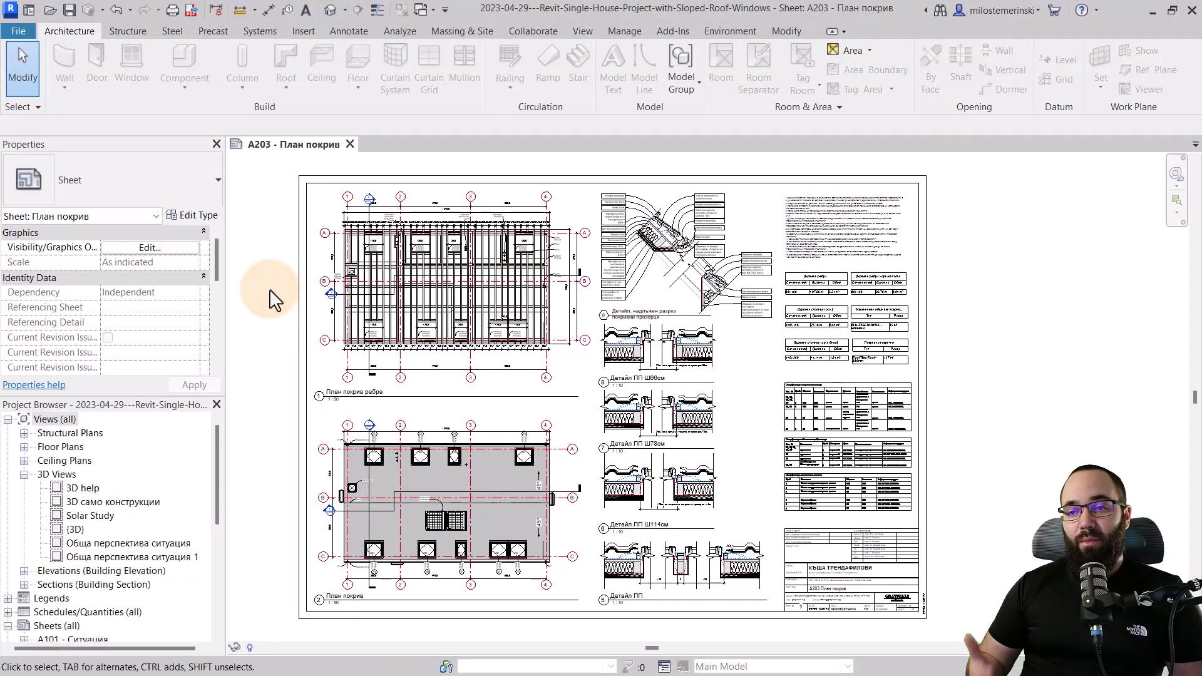
# Step: Zoom and pan sheet A203 to inspect the roof plan and its roof windows
pyautogui.scroll(5, 456, 269)
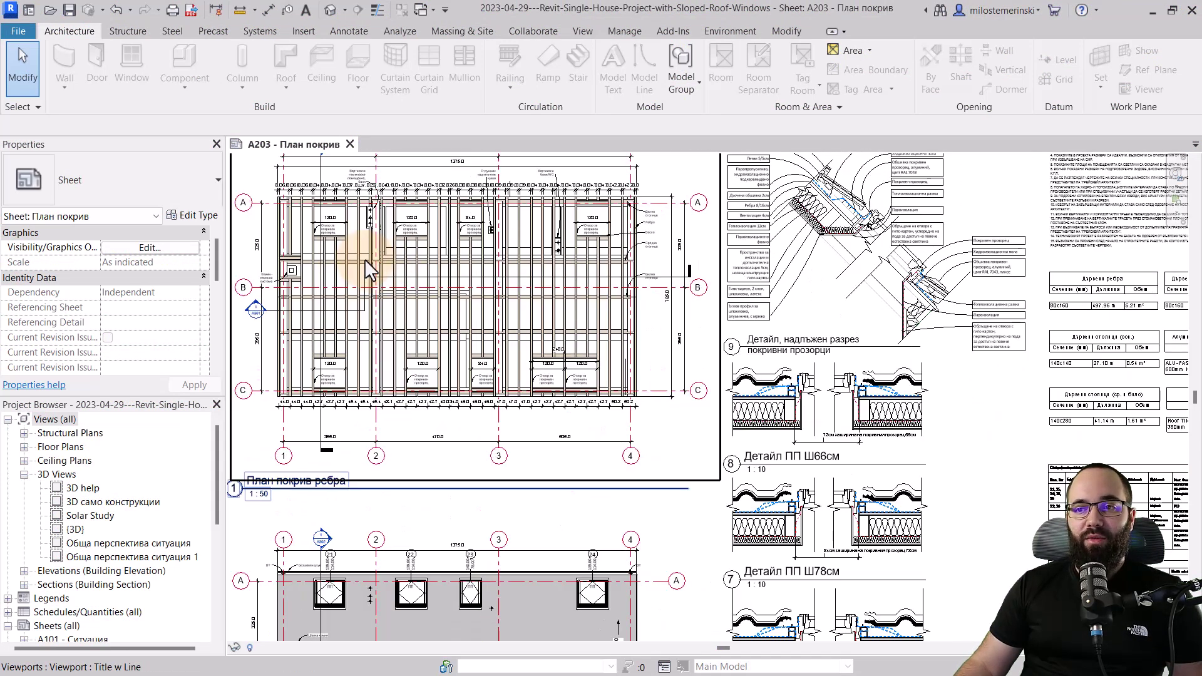
pyautogui.scroll(3, 366, 262)
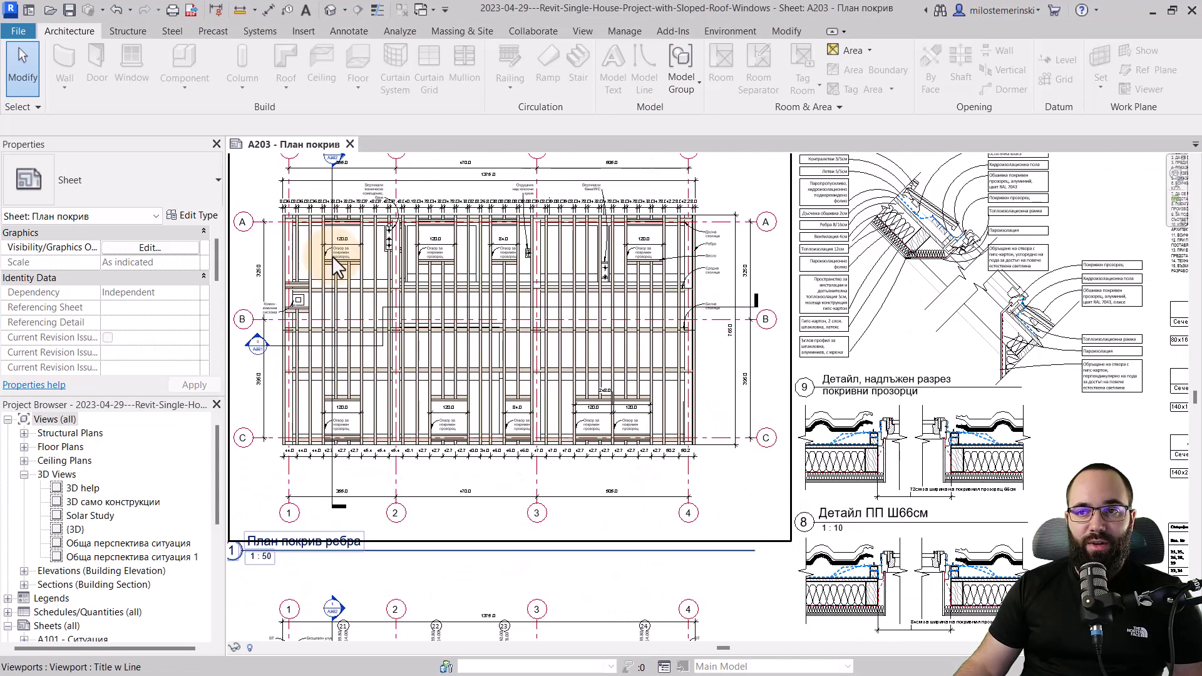
pyautogui.moveTo(474, 413); pyautogui.dragTo(491, 187, button='middle')
pyautogui.scroll(2, 470, 443)
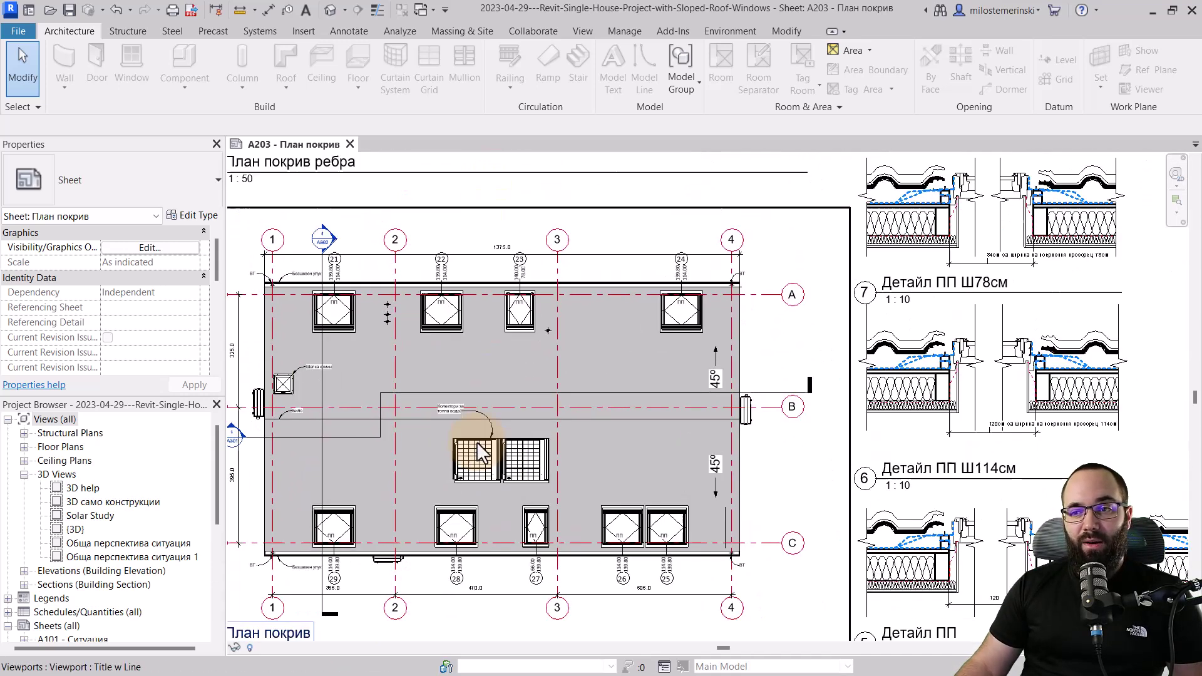
pyautogui.scroll(3, 430, 414)
pyautogui.moveTo(429, 413); pyautogui.dragTo(456, 416, button='middle')
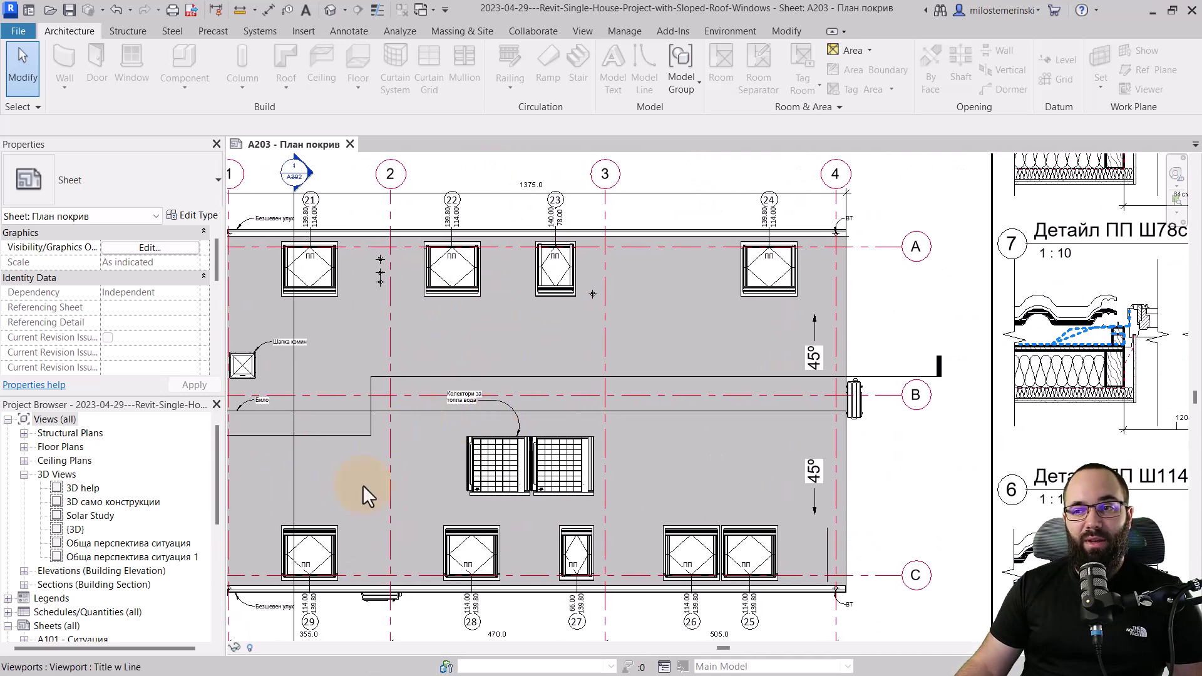
pyautogui.scroll(-5, 347, 442)
pyautogui.moveTo(717, 356); pyautogui.dragTo(599, 430, button='middle')
# Step: Pan across details 9, 8, 7 and 6 and the title block, then recenter the whole sheet
pyautogui.scroll(3, 529, 290)
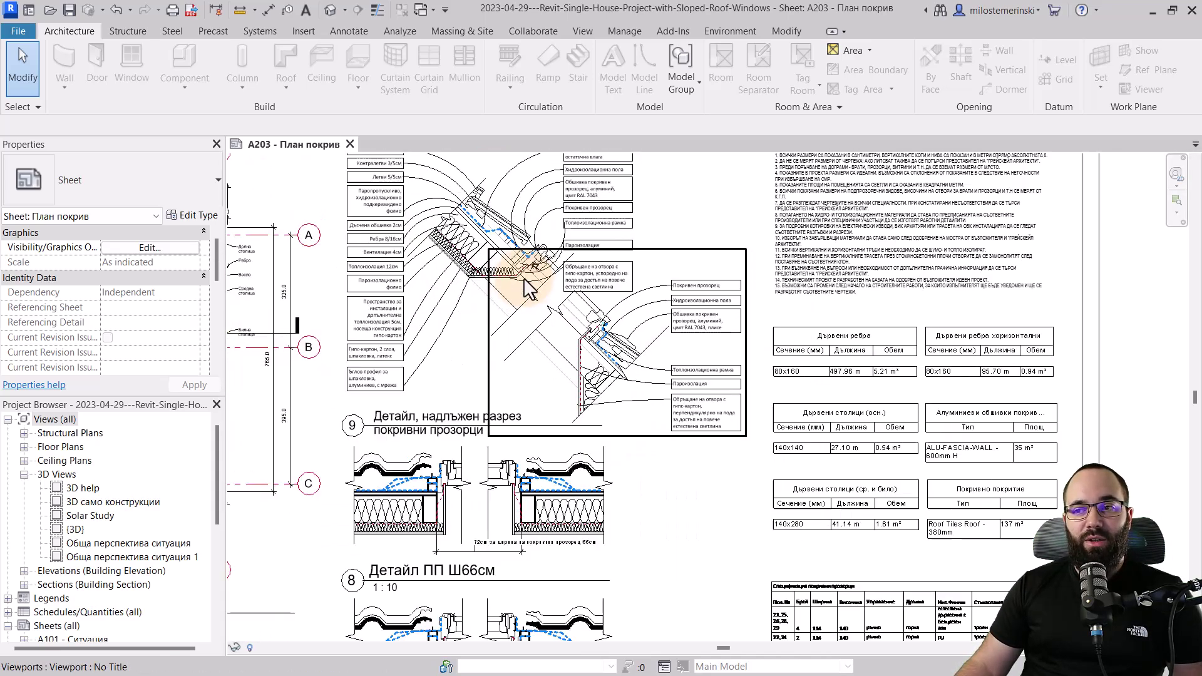
pyautogui.scroll(2, 529, 289)
pyautogui.moveTo(557, 304); pyautogui.dragTo(543, 328, button='middle')
pyautogui.scroll(1, 542, 329)
pyautogui.scroll(-3, 510, 256)
pyautogui.moveTo(567, 516); pyautogui.dragTo(522, 243, button='middle')
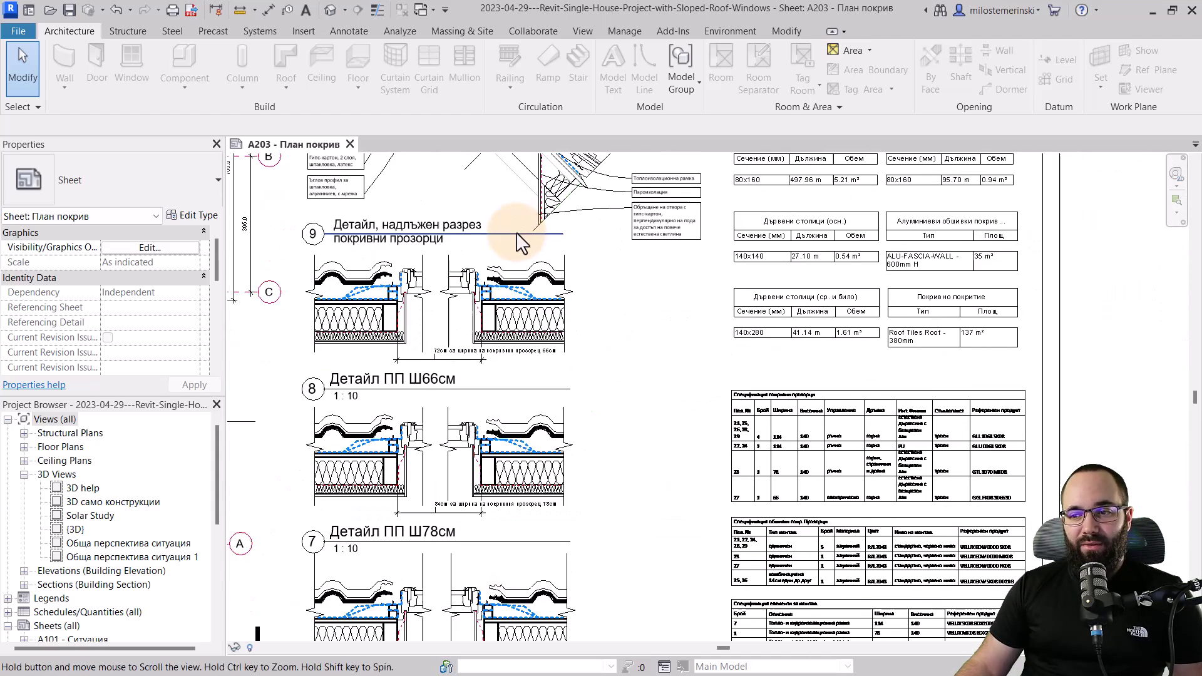
pyautogui.moveTo(612, 456); pyautogui.dragTo(603, 288, button='middle')
pyautogui.moveTo(623, 408); pyautogui.dragTo(612, 356, button='middle')
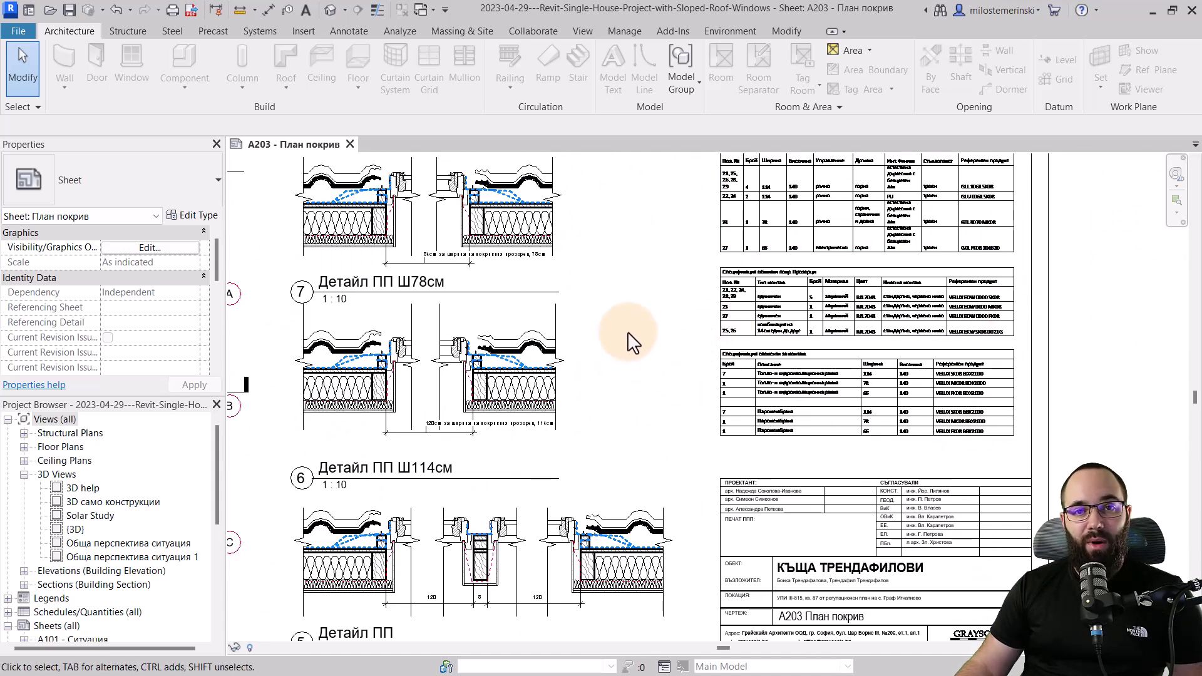
pyautogui.scroll(-2, 639, 383)
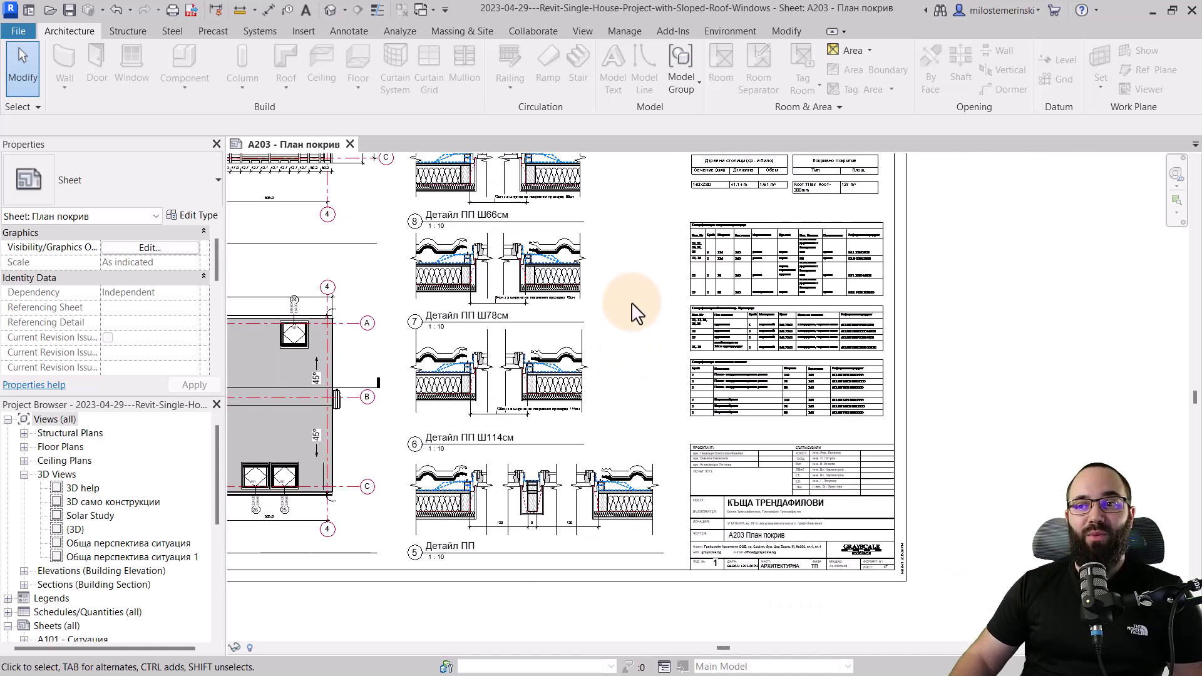
pyautogui.scroll(-3, 635, 311)
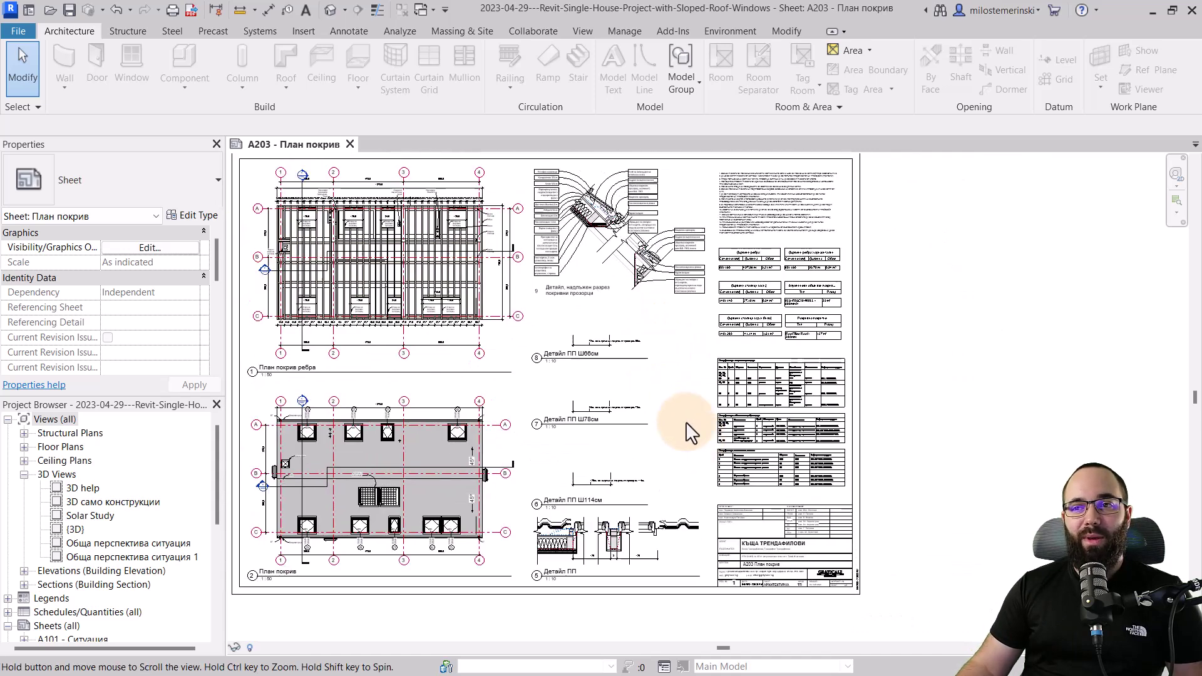
pyautogui.moveTo(614, 429); pyautogui.dragTo(694, 436, button='middle')
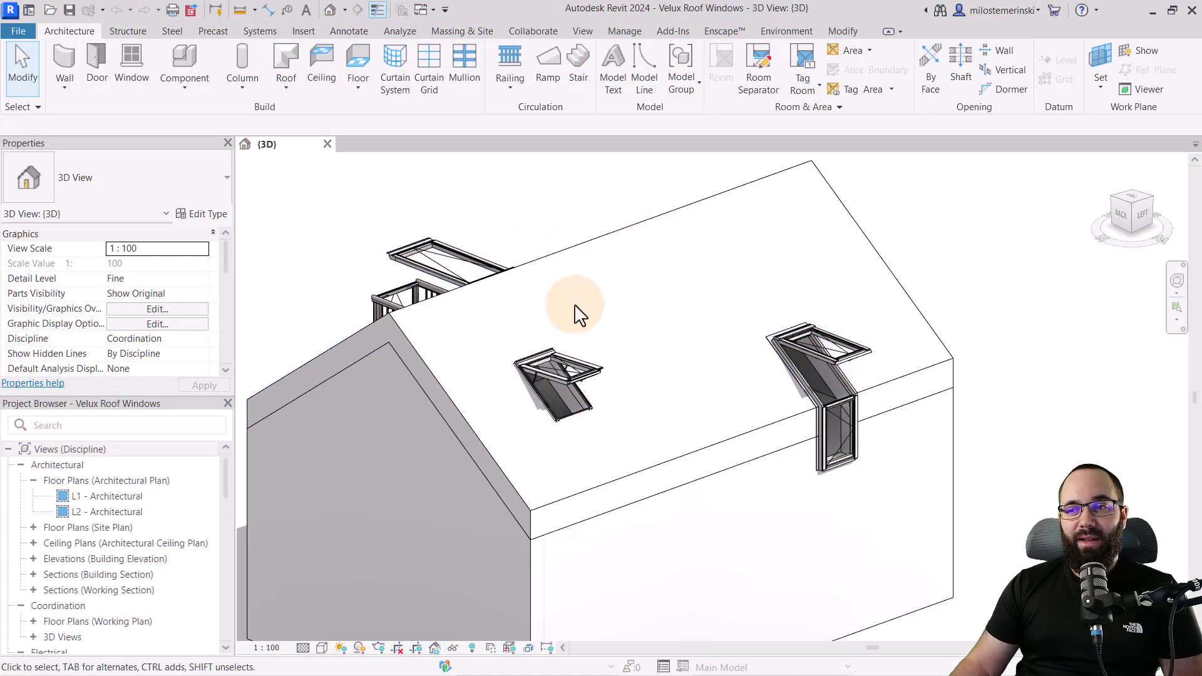
# Step: Orbit the roof and select the GEL roof window to inspect it up close
pyautogui.moveTo(660, 381)
pyautogui.keyDown('shift'); pyautogui.mouseDown(button='middle')
pyautogui.moveTo(686, 378)
pyautogui.moveTo(671, 379)
pyautogui.mouseUp(button='middle'); pyautogui.keyUp('shift')
pyautogui.scroll(3, 673, 382)
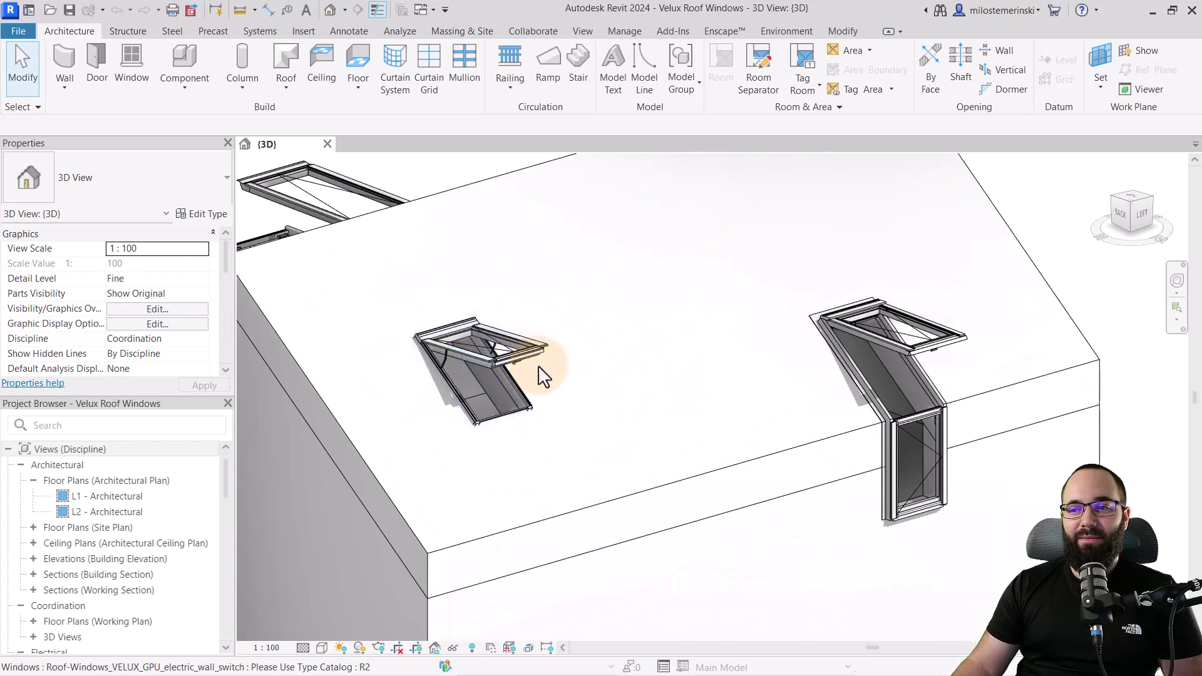
pyautogui.moveTo(558, 388); pyautogui.dragTo(439, 414, button='middle')
pyautogui.scroll(-2, 663, 382)
pyautogui.scroll(4, 667, 382)
pyautogui.moveTo(768, 383)
pyautogui.keyDown('shift'); pyautogui.mouseDown(button='middle')
pyautogui.moveTo(696, 378)
pyautogui.moveTo(720, 346)
pyautogui.moveTo(773, 379)
pyautogui.moveTo(746, 376)
pyautogui.mouseUp(button='middle'); pyautogui.keyUp('shift')
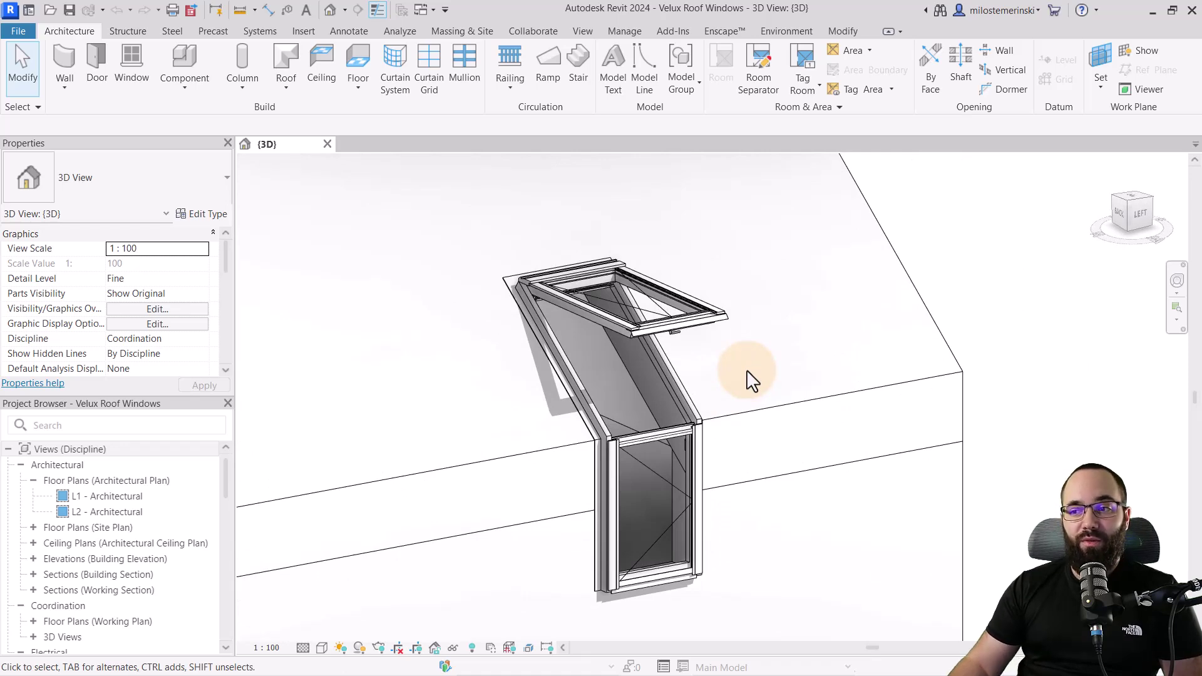
pyautogui.scroll(-2, 748, 379)
pyautogui.scroll(1, 694, 412)
pyautogui.click(694, 412)
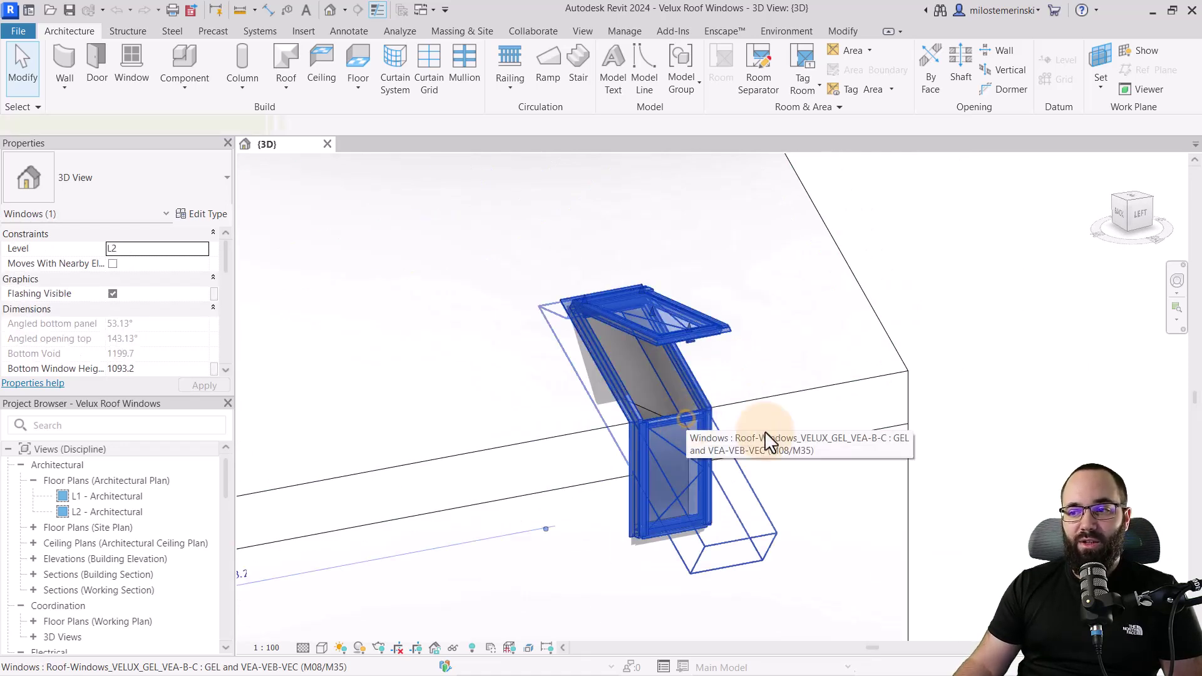
pyautogui.keyDown('shift'); pyautogui.moveTo(772, 434); pyautogui.dragTo(819, 443, button='middle'); pyautogui.keyUp('shift')
pyautogui.click(920, 445)
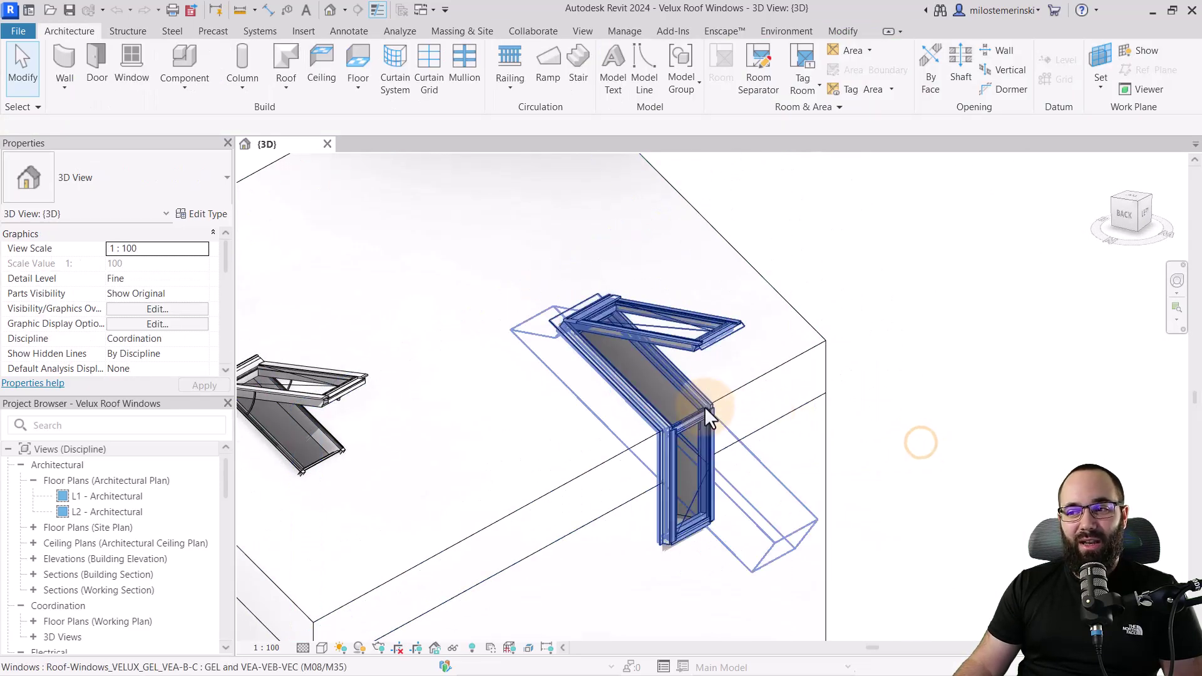
# Step: Orbit the roof to bring the GDL 940x2520 balcony window and sun tunnel into view
pyautogui.scroll(-3, 709, 408)
pyautogui.keyDown('shift'); pyautogui.moveTo(657, 410); pyautogui.dragTo(600, 418, button='middle'); pyautogui.keyUp('shift')
pyautogui.scroll(5, 600, 417)
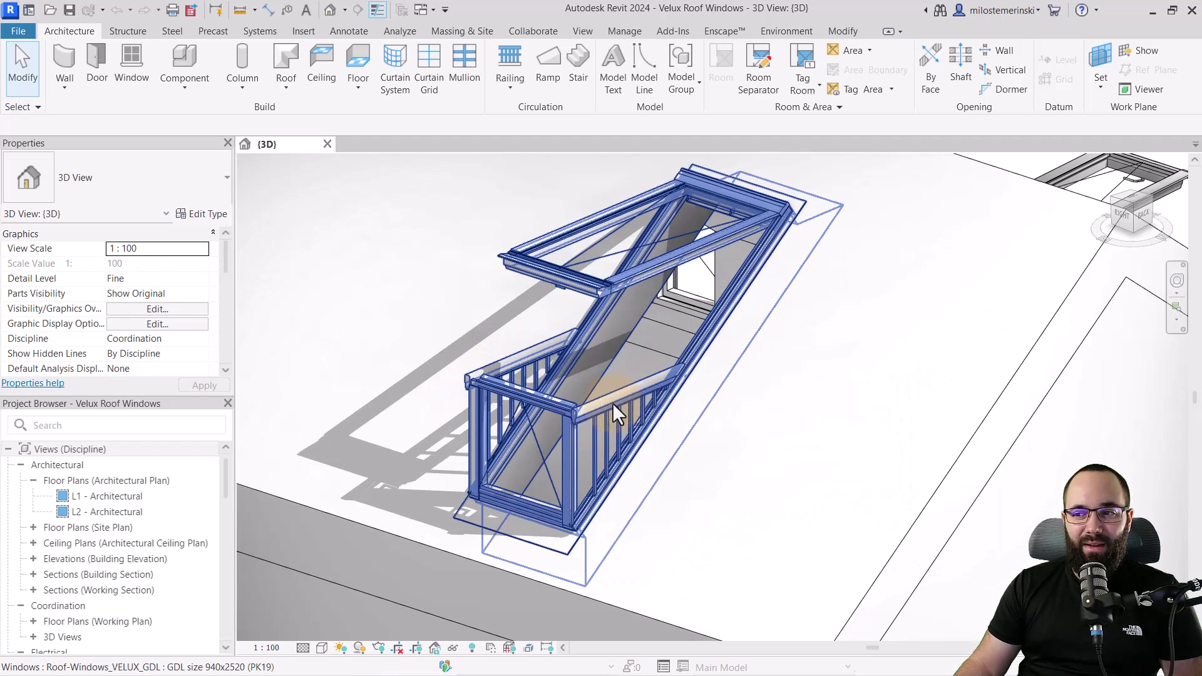
pyautogui.scroll(-5, 657, 375)
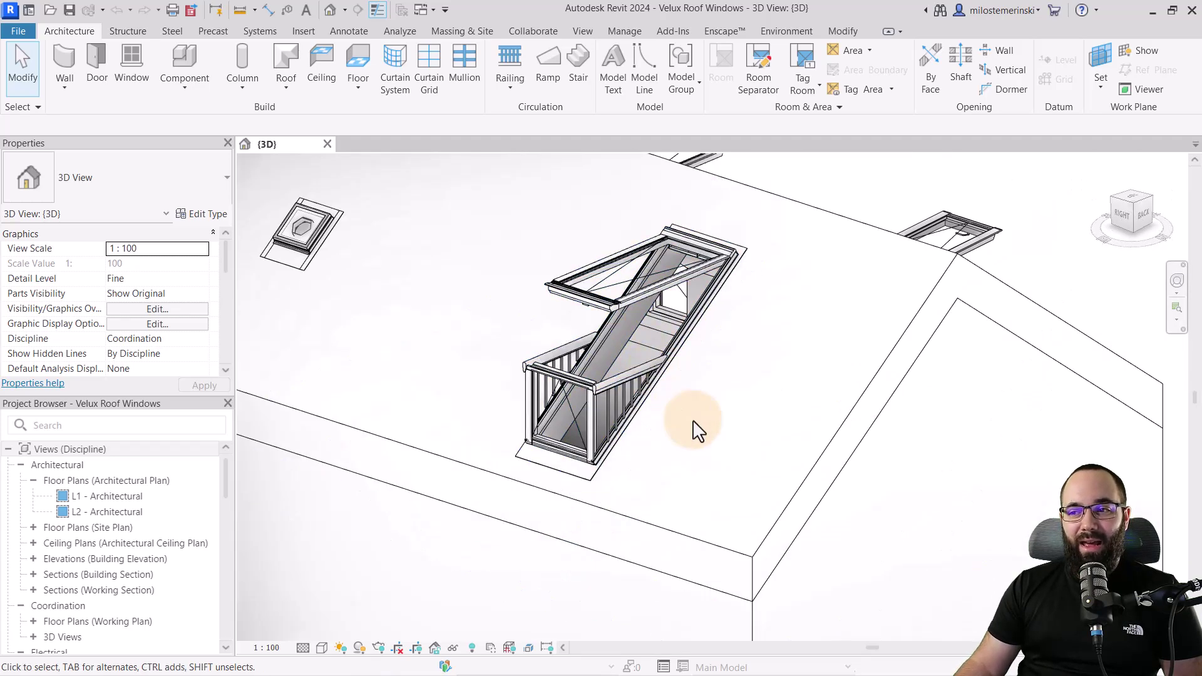
pyautogui.moveTo(693, 424)
pyautogui.keyDown('shift'); pyautogui.mouseDown(button='middle')
pyautogui.moveTo(779, 421)
pyautogui.moveTo(712, 431)
pyautogui.mouseUp(button='middle'); pyautogui.keyUp('shift')
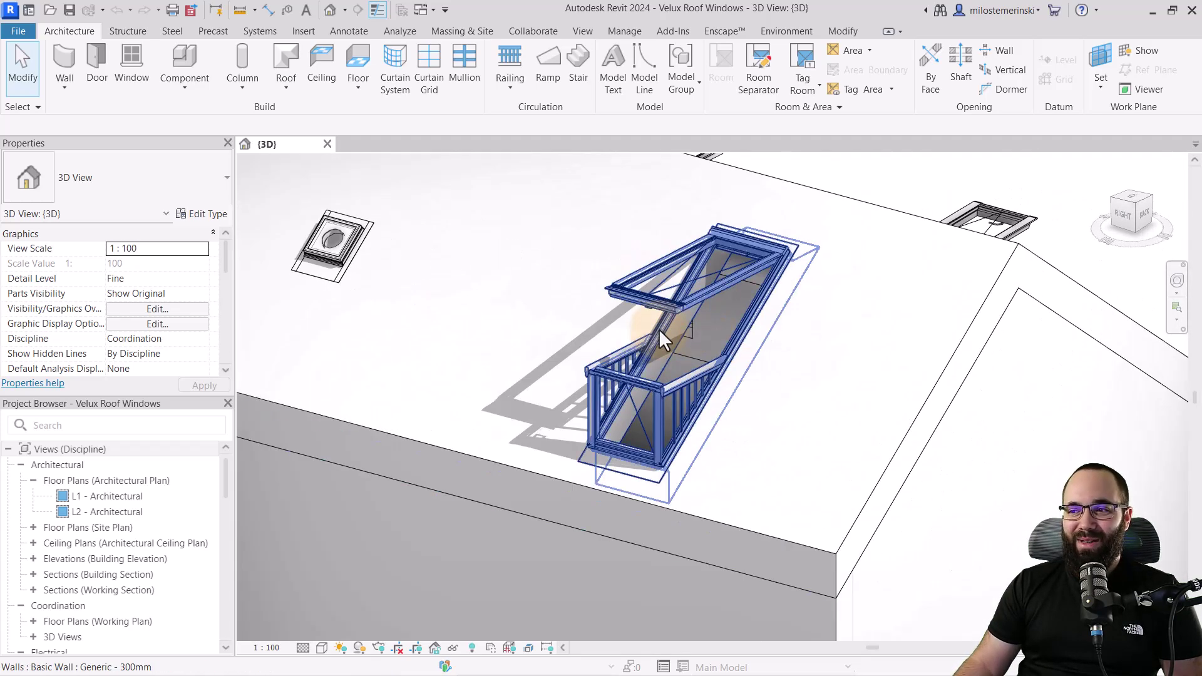
pyautogui.keyDown('shift'); pyautogui.moveTo(699, 343); pyautogui.dragTo(760, 424, button='middle'); pyautogui.keyUp('shift')
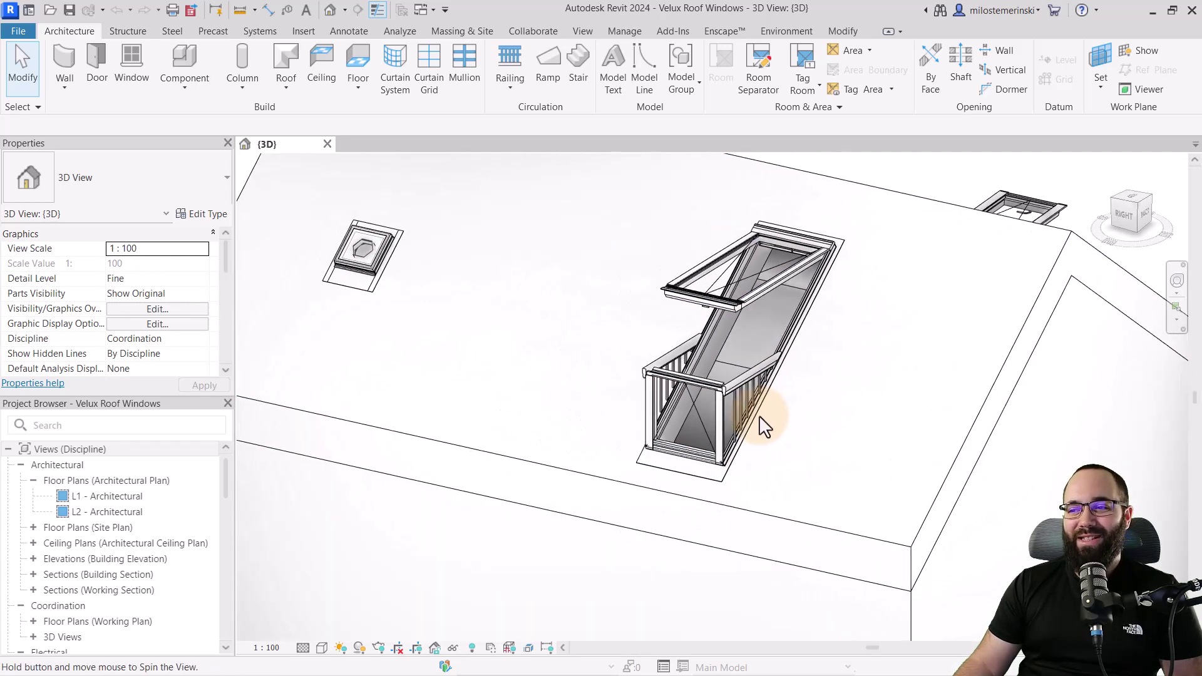
pyautogui.moveTo(470, 397); pyautogui.dragTo(554, 432, button='middle')
pyautogui.scroll(4, 417, 299)
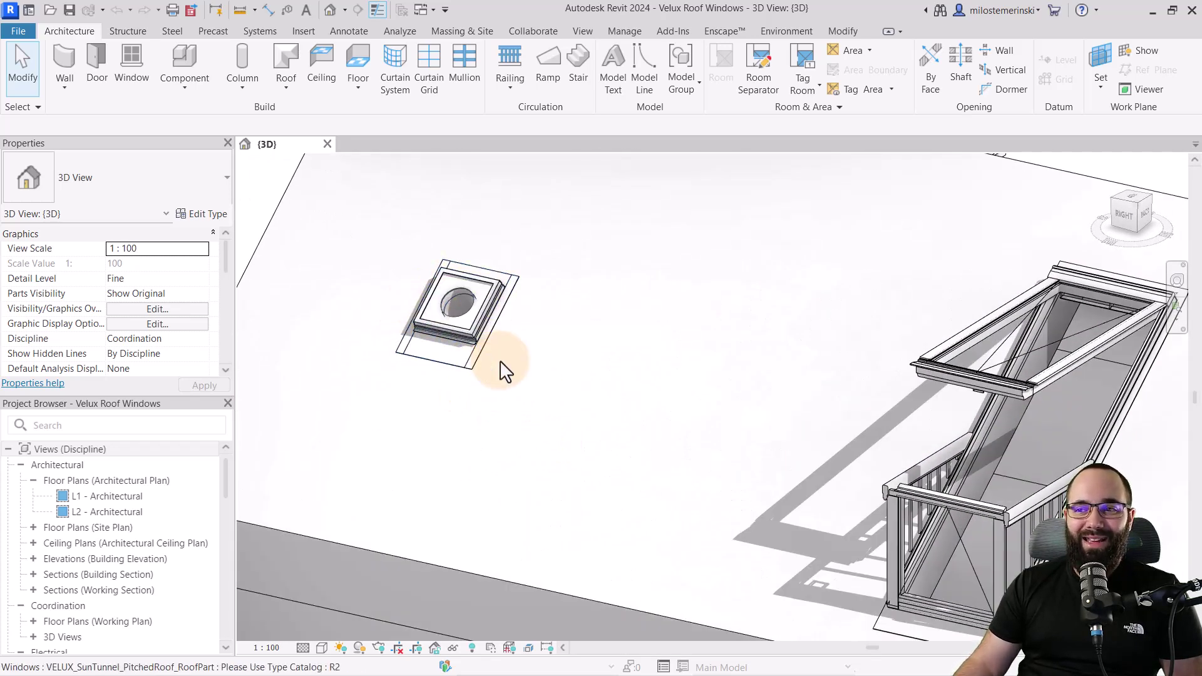
# Step: Expand Sections (Building Section) and open Section 2, then Section 3
pyautogui.scroll(-3, 94, 564)
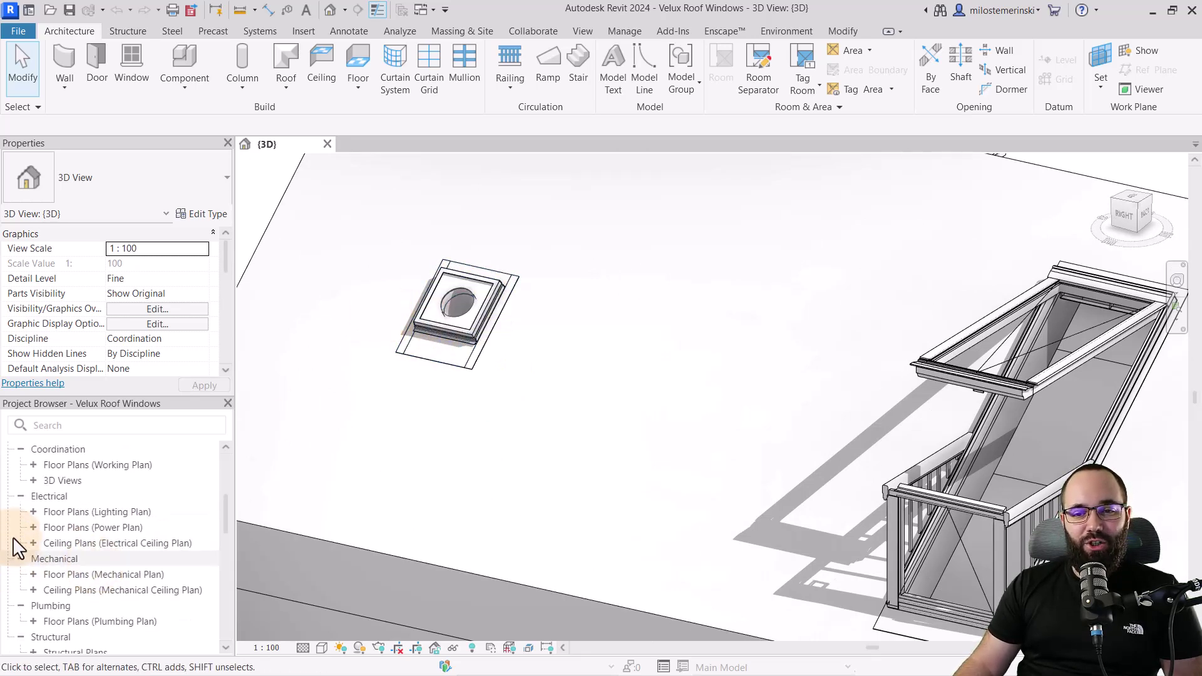
pyautogui.scroll(2, 56, 493)
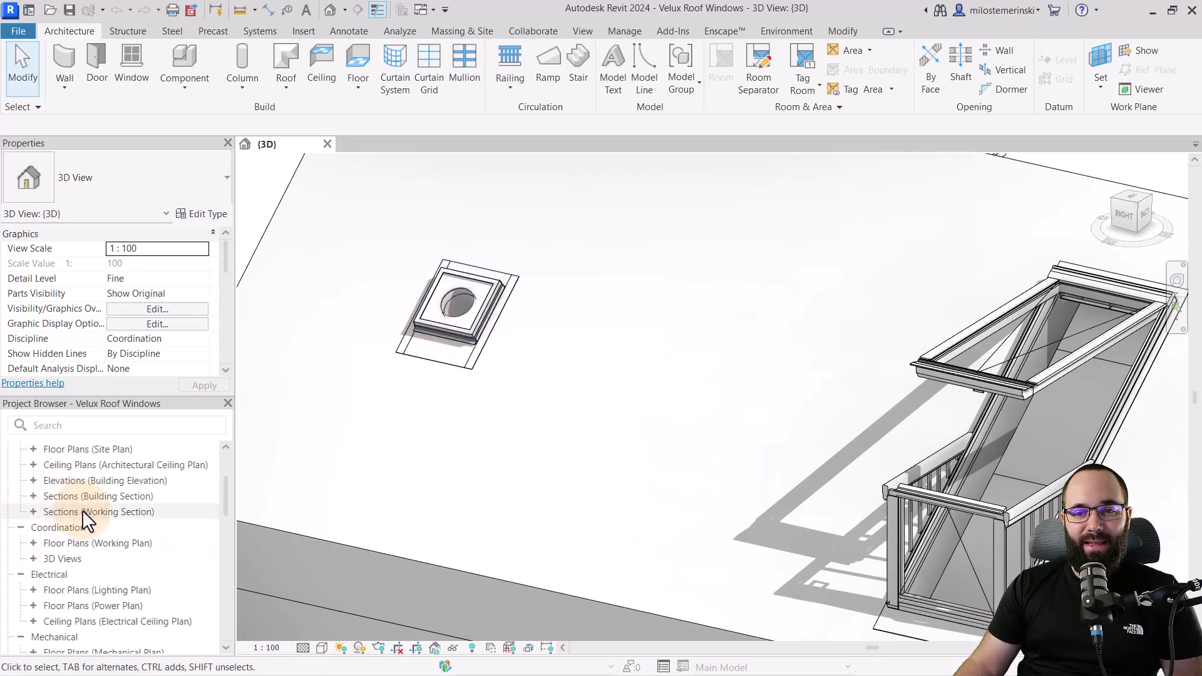
pyautogui.click(32, 496)
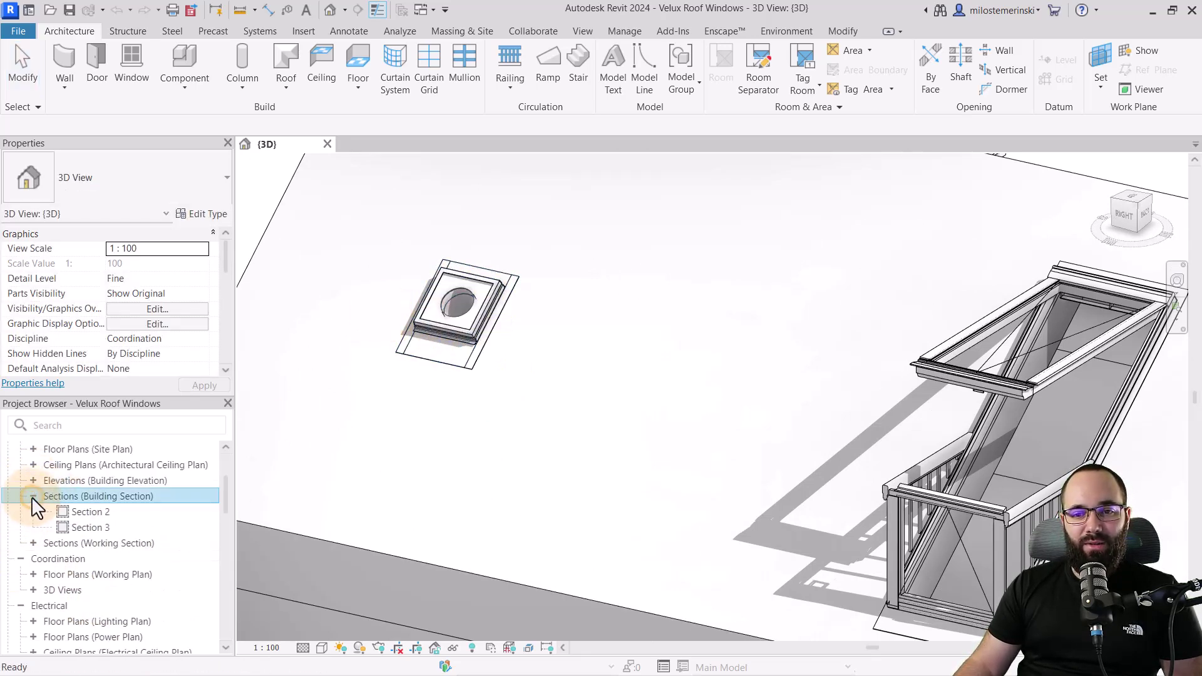
pyautogui.doubleClick(77, 512)
pyautogui.doubleClick(87, 528)
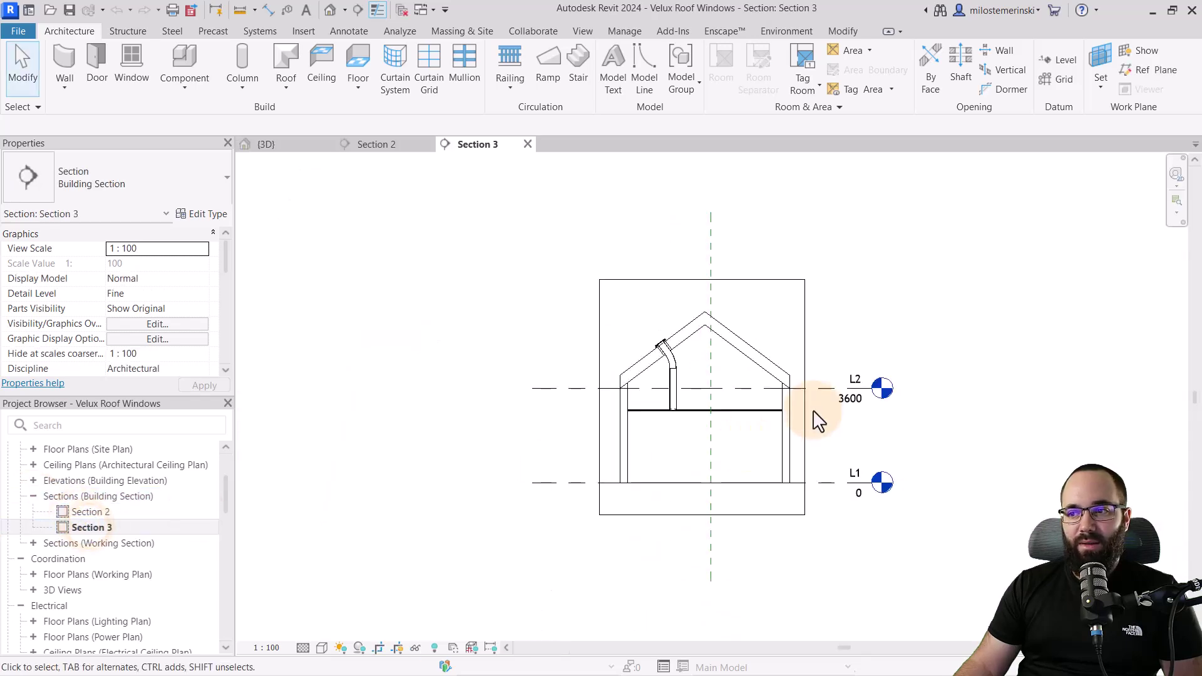
# Step: Follow the sun tunnel's bent tube from roof to ceiling in Section 3, then return to 3D
pyautogui.scroll(3, 814, 409)
pyautogui.moveTo(683, 399); pyautogui.dragTo(461, 389, button='middle')
pyautogui.scroll(2, 401, 319)
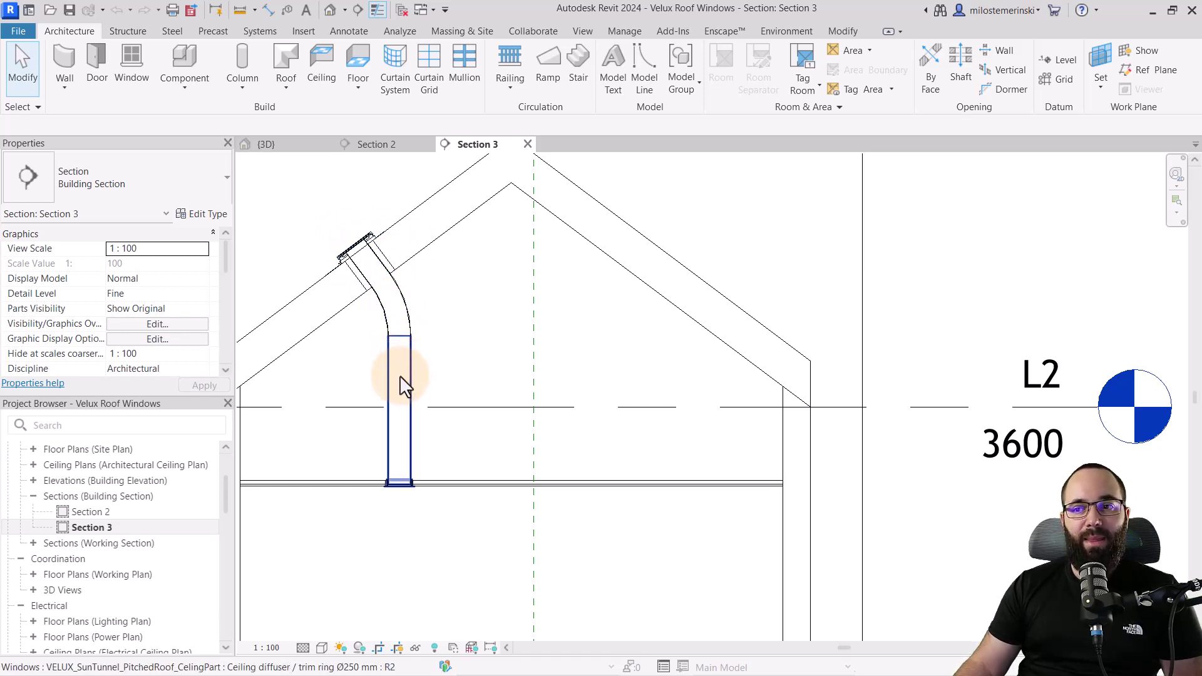
pyautogui.moveTo(413, 501); pyautogui.dragTo(504, 380, button='middle')
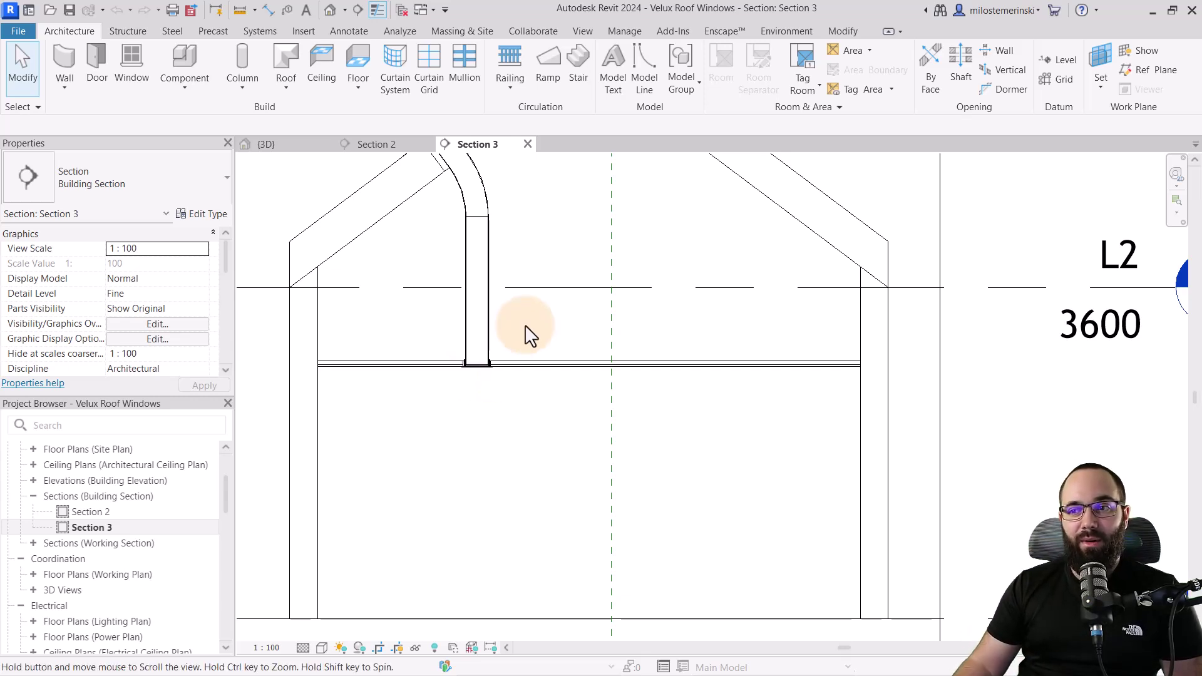
pyautogui.moveTo(528, 335); pyautogui.dragTo(522, 383, button='middle')
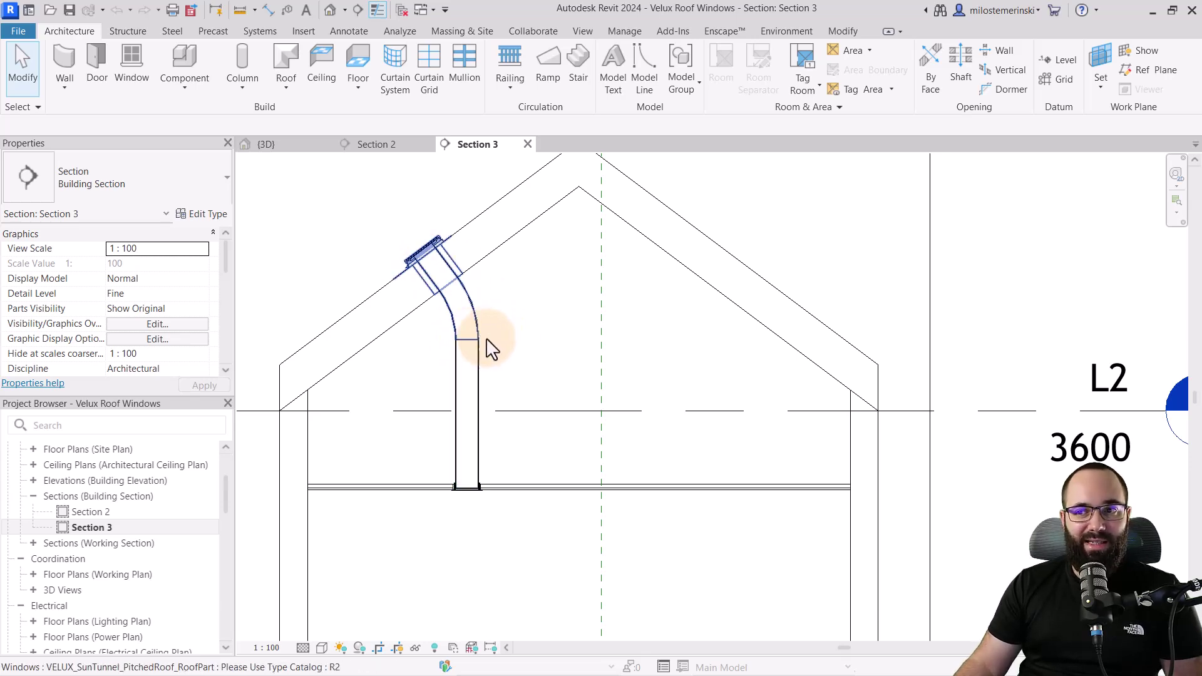
pyautogui.click(266, 145)
pyautogui.keyDown('shift'); pyautogui.moveTo(551, 397); pyautogui.dragTo(486, 417, button='middle'); pyautogui.keyUp('shift')
pyautogui.scroll(-2, 488, 416)
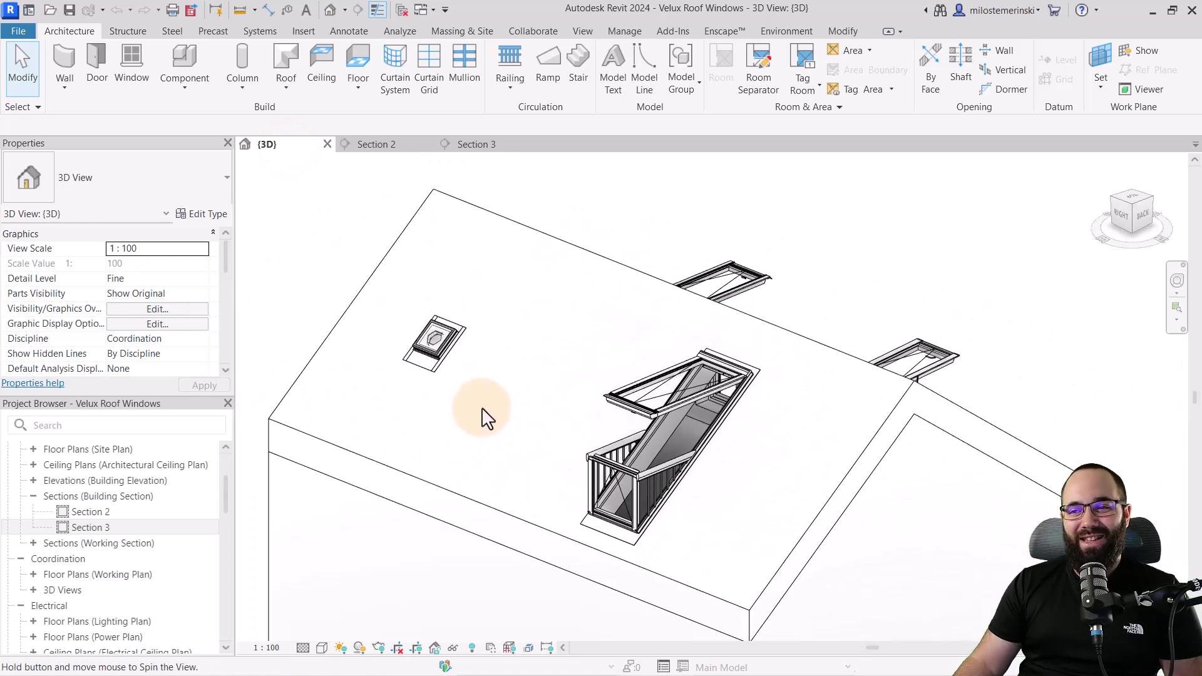